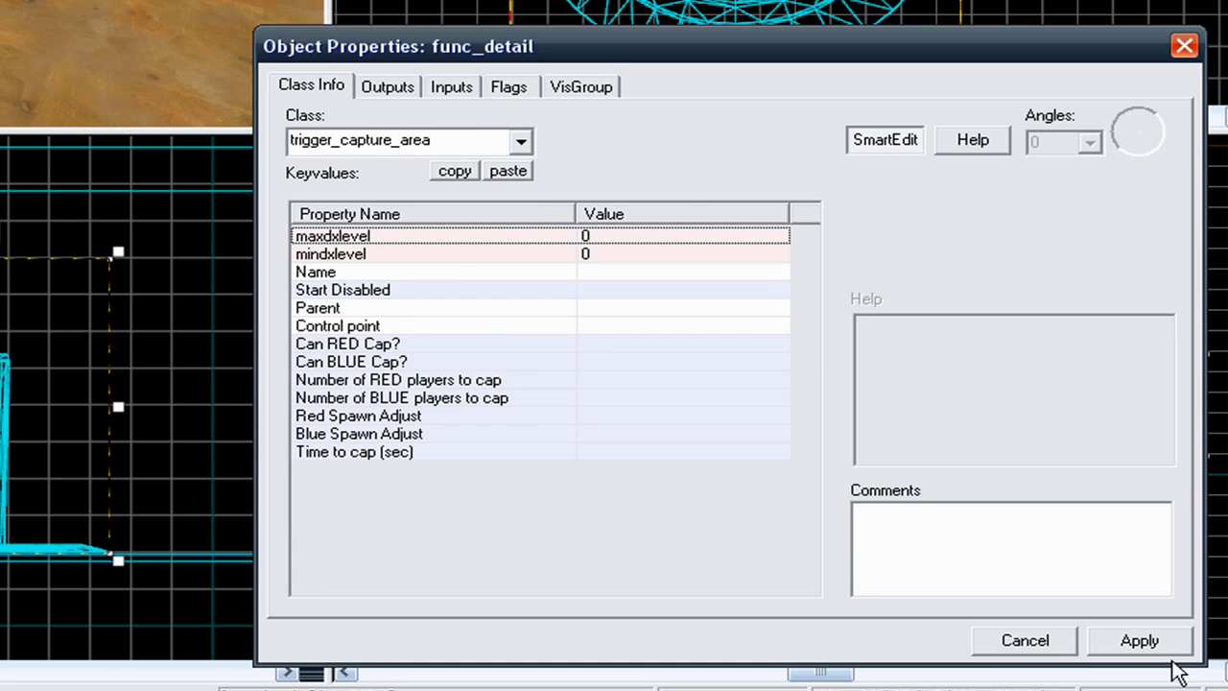
- Apply the trigger_capture_area class to the selected brush entity and name it cp_1_triggerarea
left_click(1164, 647)
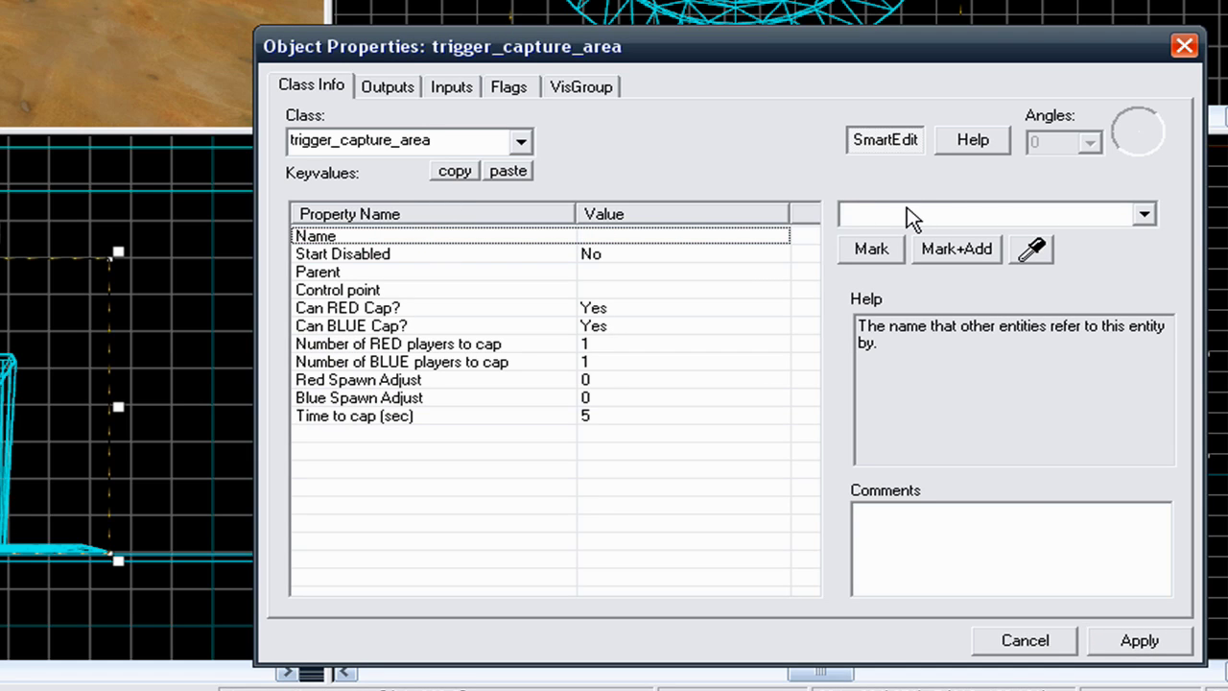
type("c")
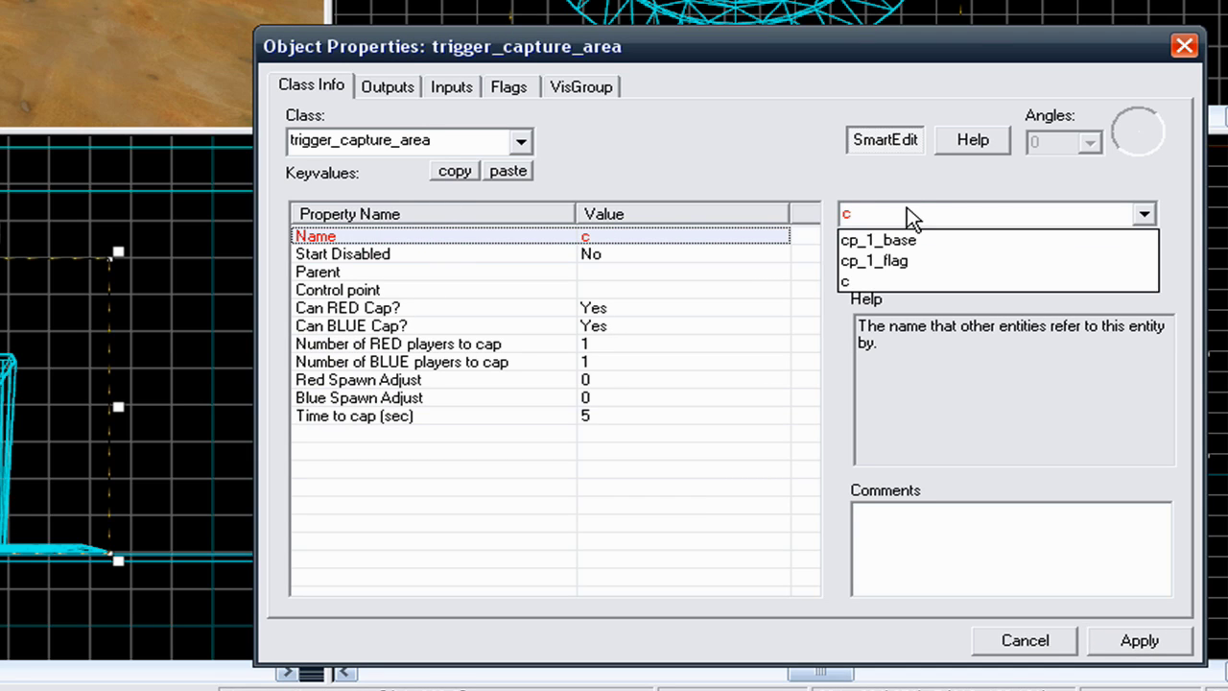
type("p_1_trigge")
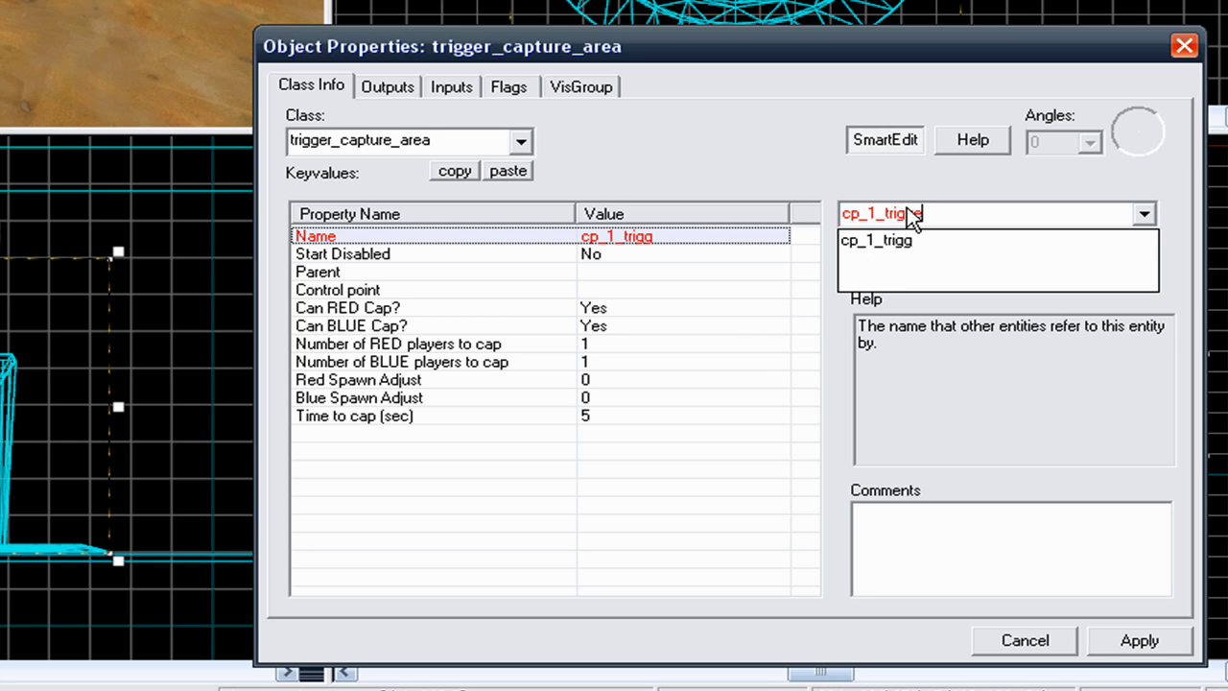
type("rage")
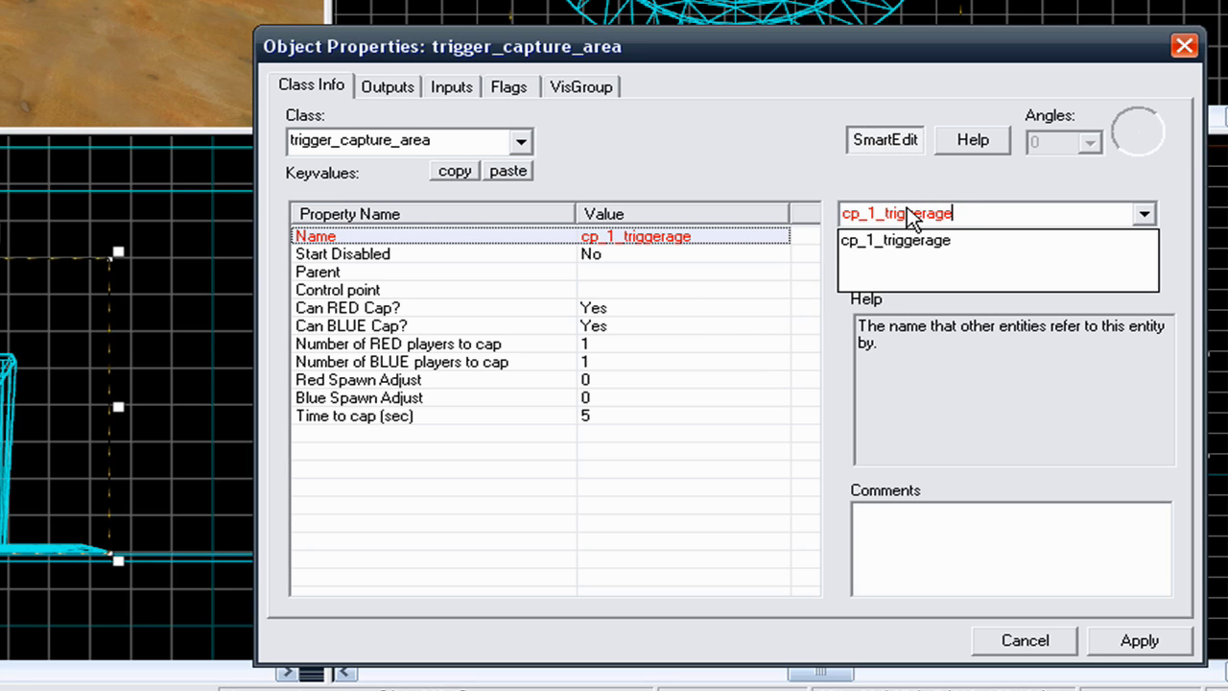
key("BackSpace")
key("BackSpace")
key("BackSpace")
type("area")
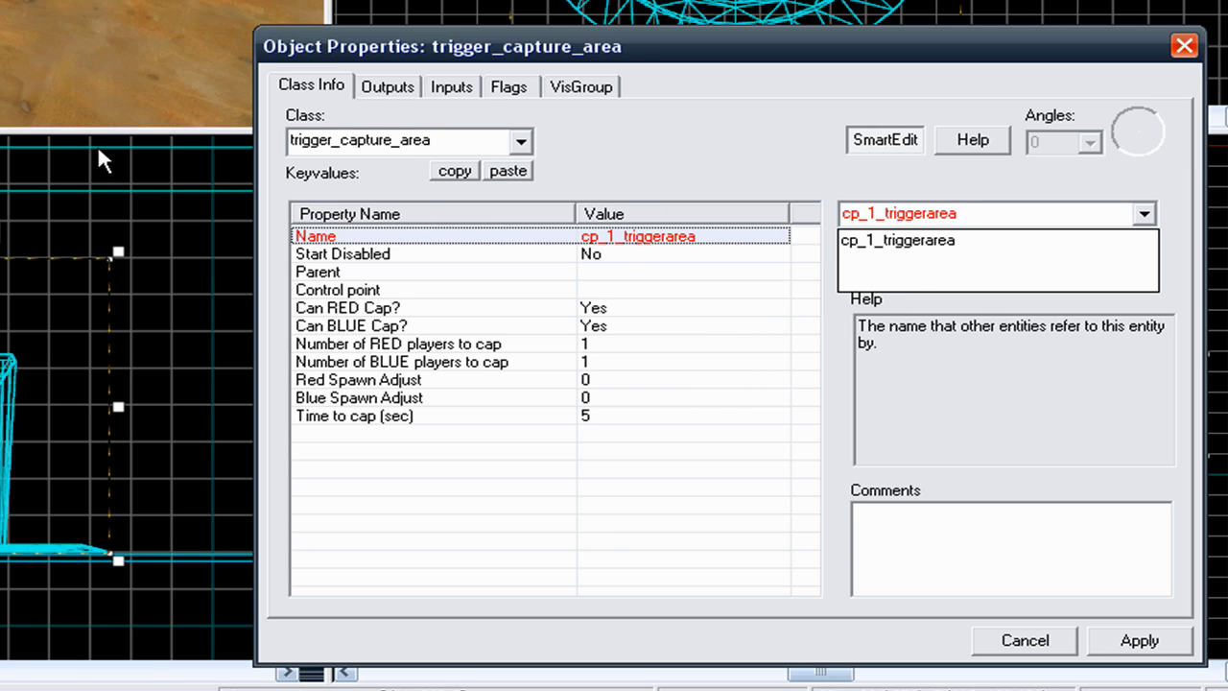
left_click(1118, 631)
left_click(1142, 643)
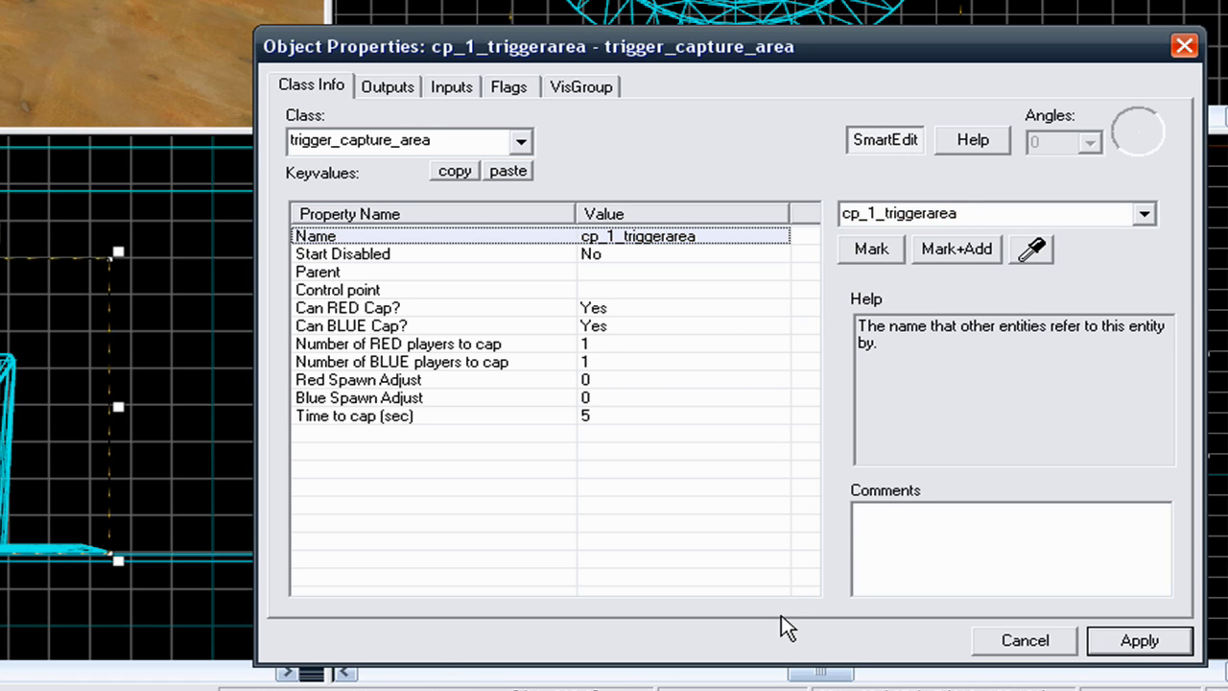
left_click(849, 689)
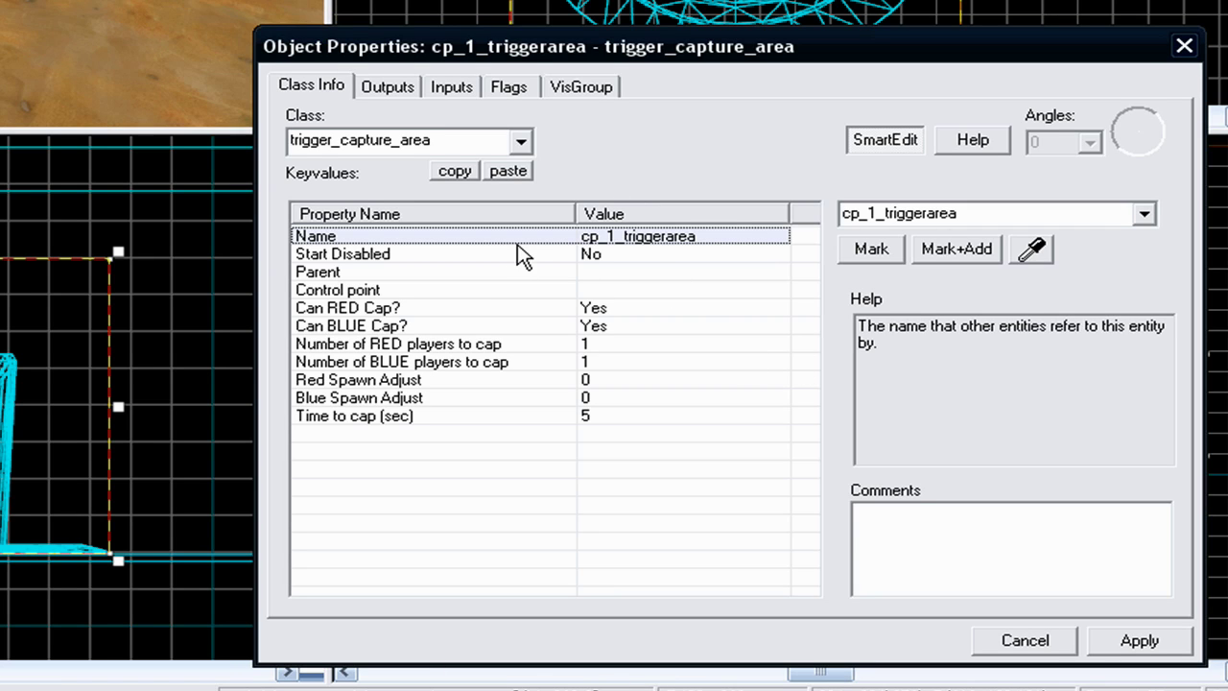
- Link the capture area's Control point property to cp_1_flag
left_click(350, 267)
left_click(346, 257)
left_click(340, 273)
left_click(353, 290)
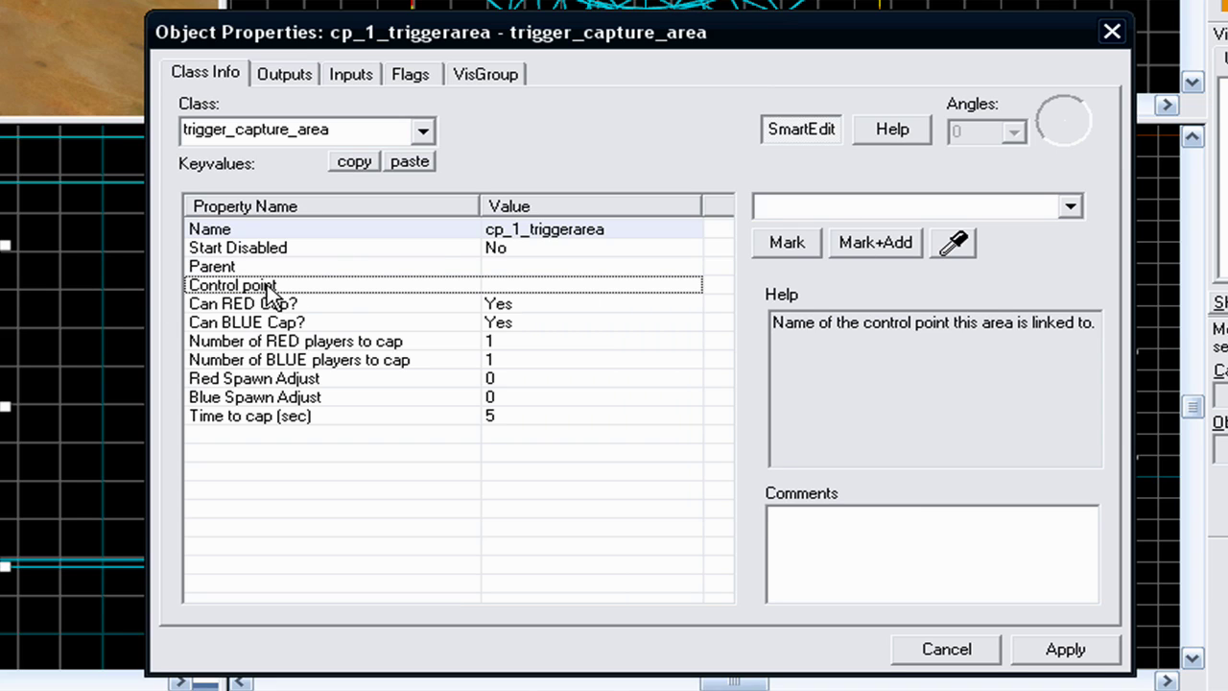
left_click(1071, 207)
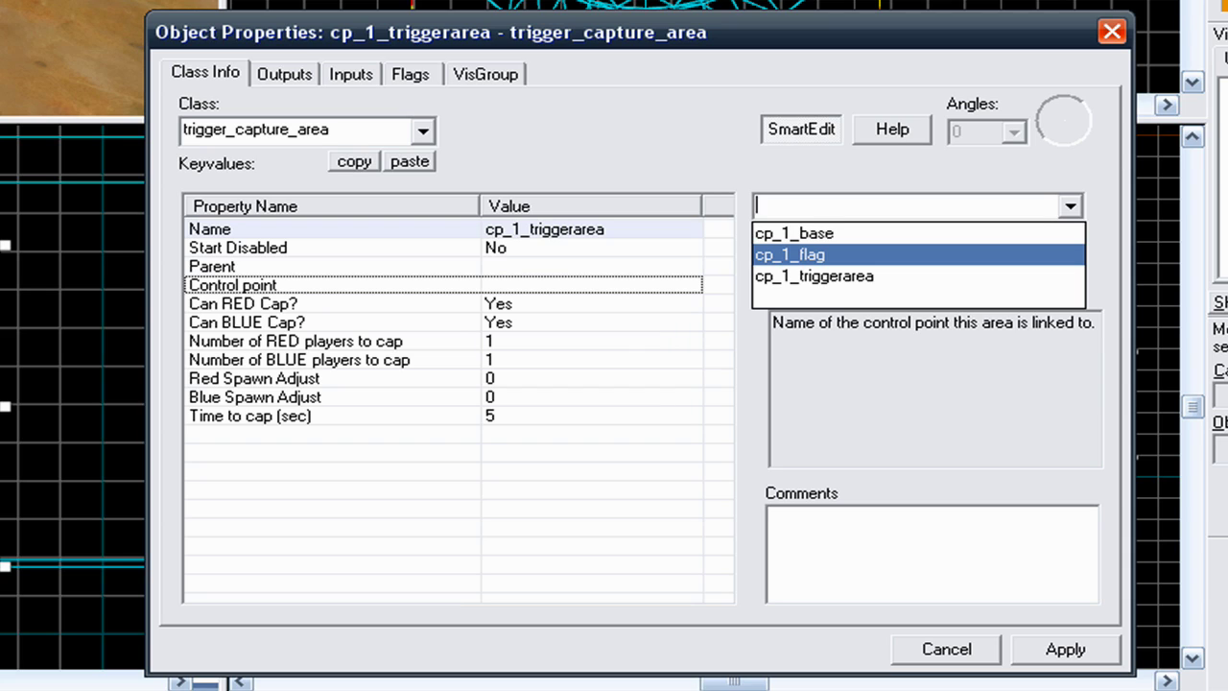
left_click(818, 266)
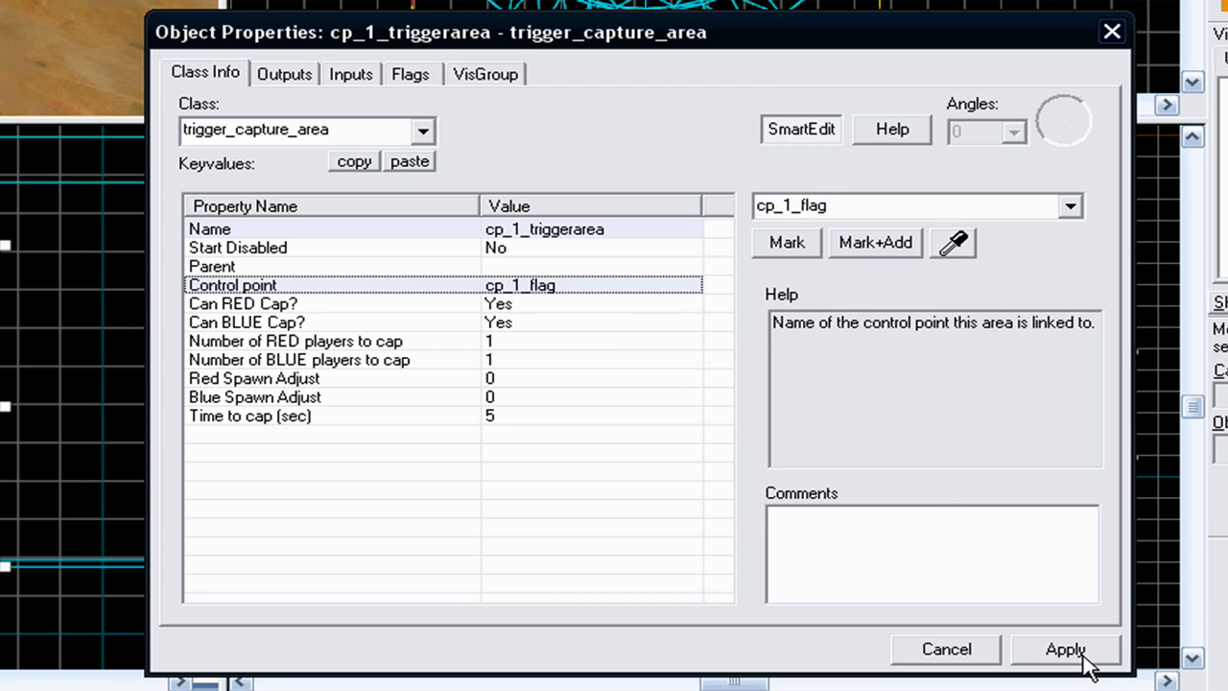
- Review the capture area's RED and BLUE capture permissions, required player numbers and the Red Spawn Adjust description
left_click(228, 305)
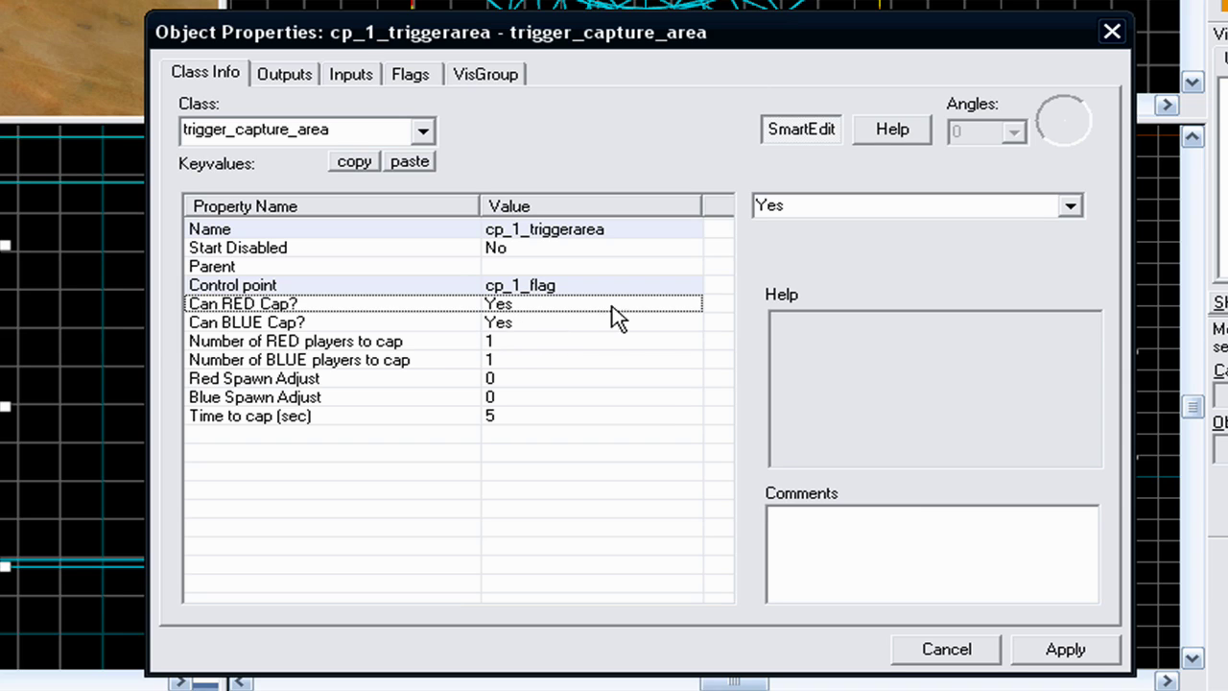
left_click(349, 328)
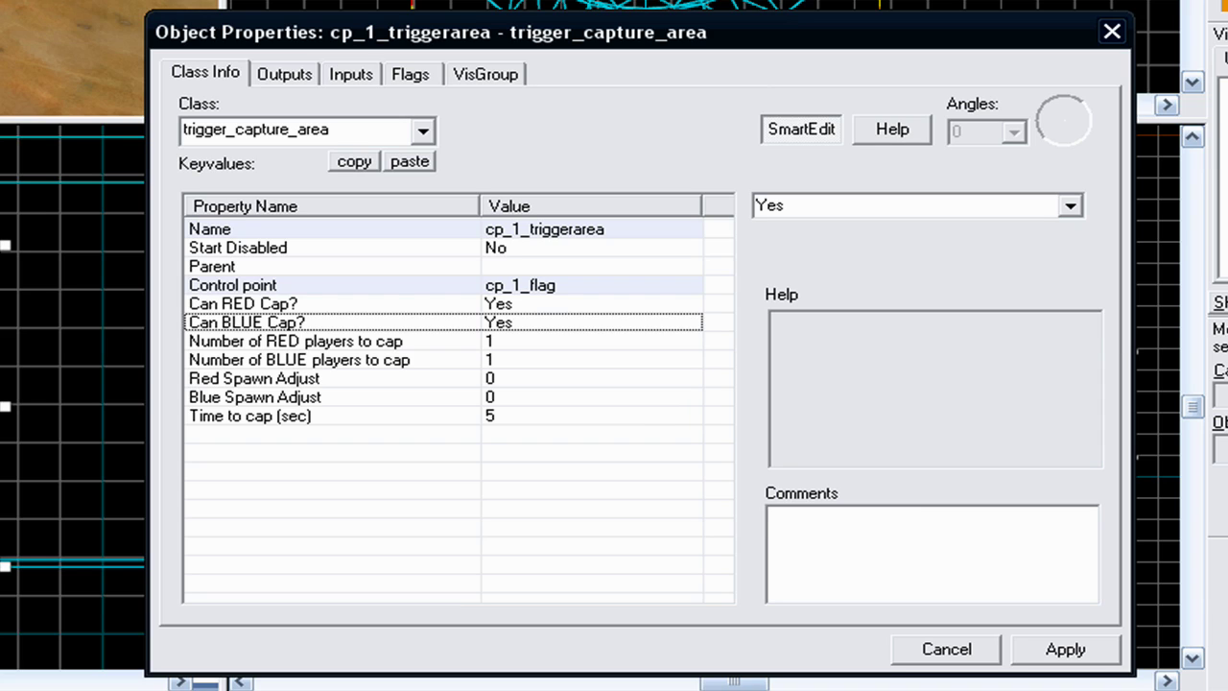
left_click(403, 346)
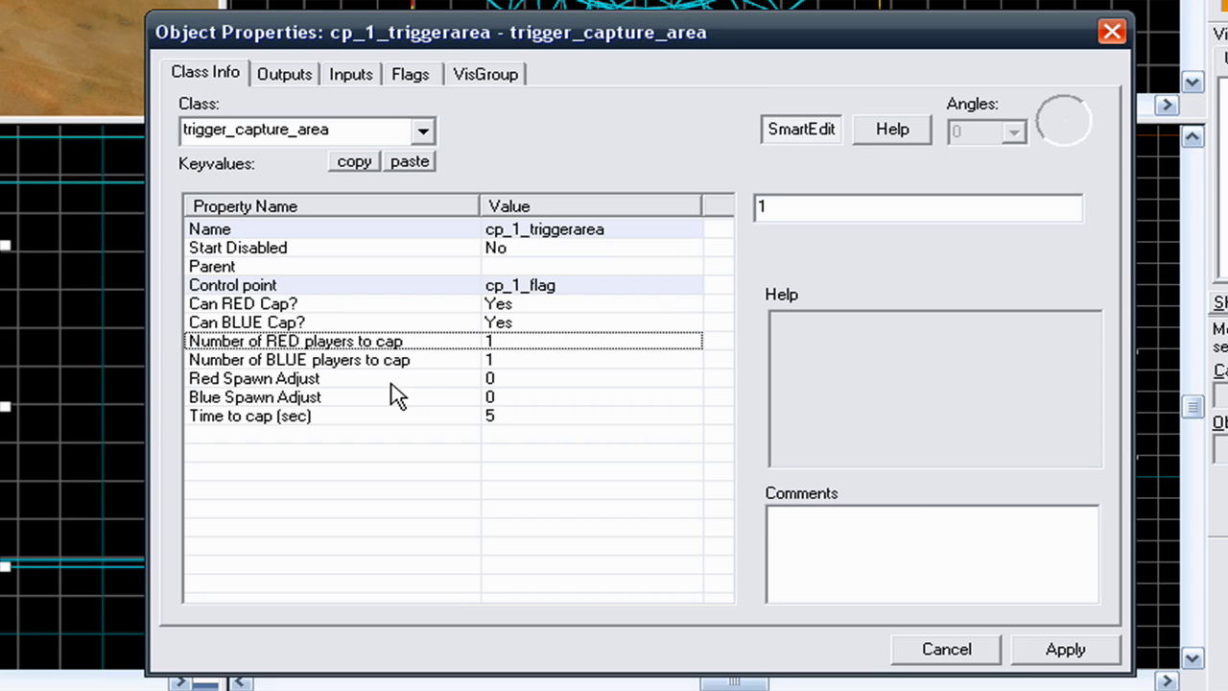
left_click(407, 361)
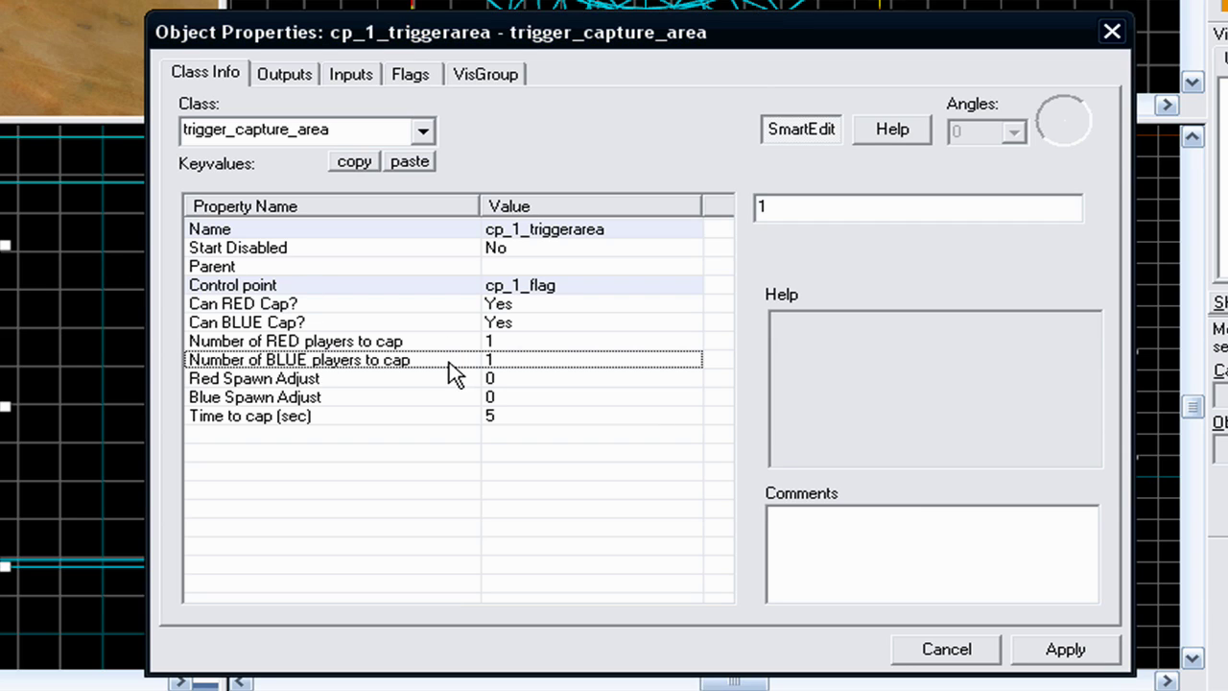
left_click(232, 380)
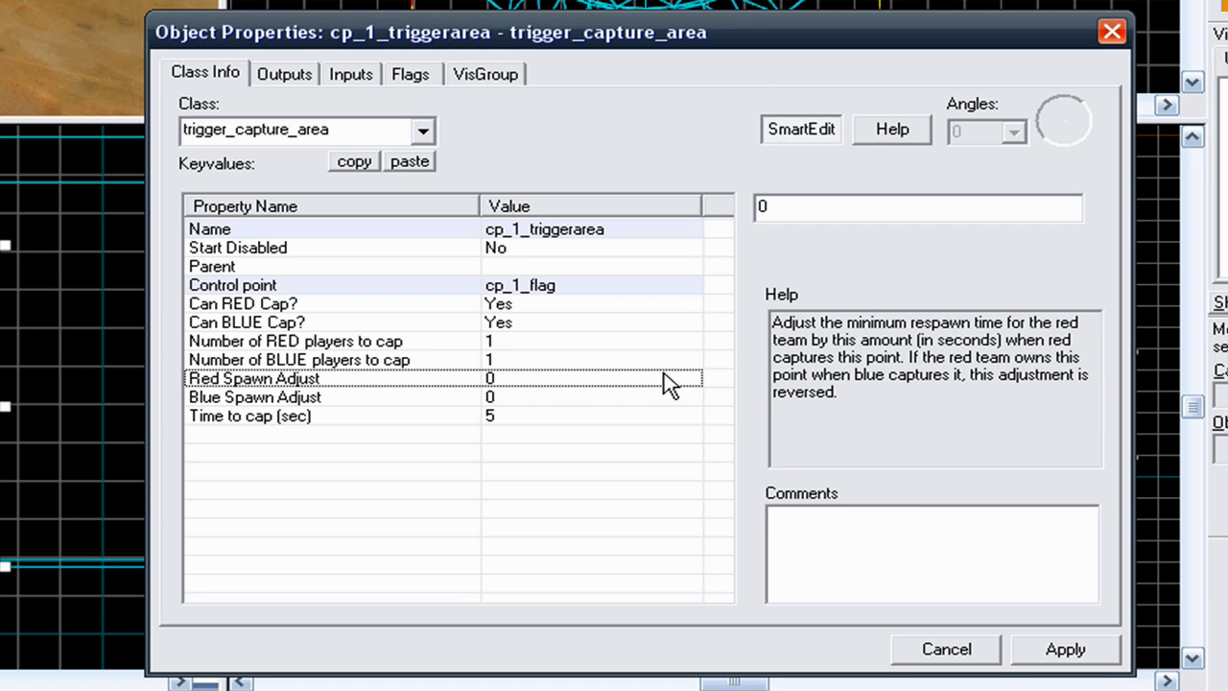
- Look around the map and the capture trigger brush in the 3D camera view
left_click(103, 340)
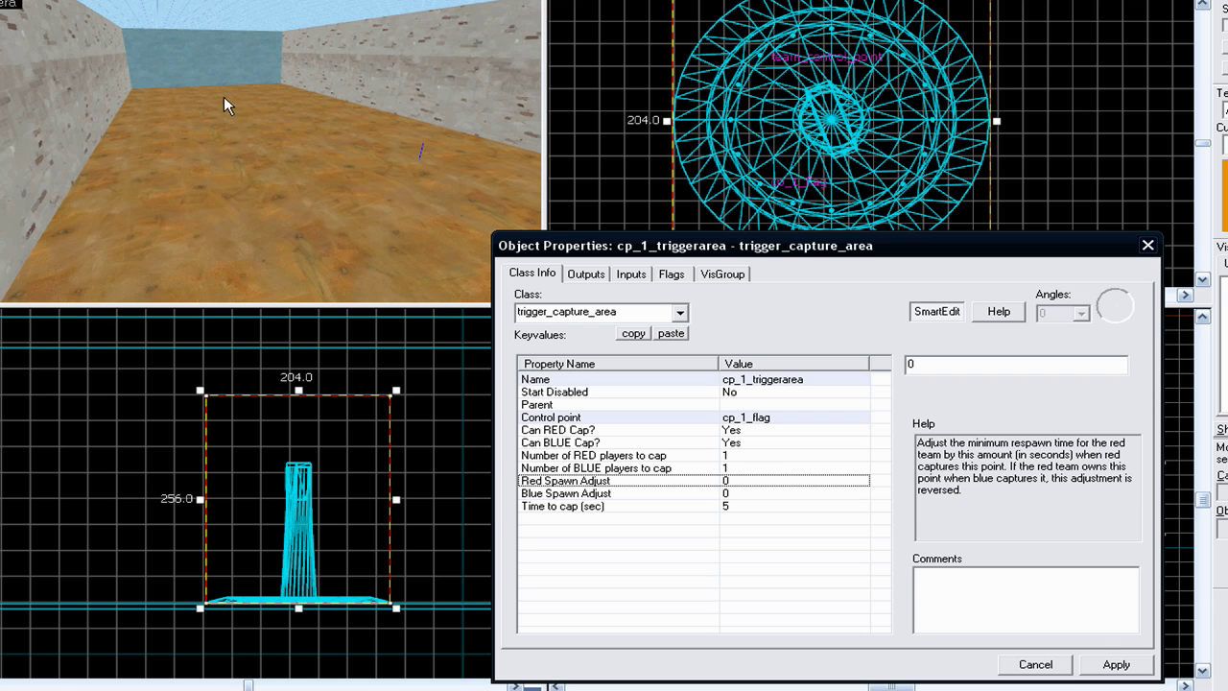
left_click_drag(223, 96, 95, 133)
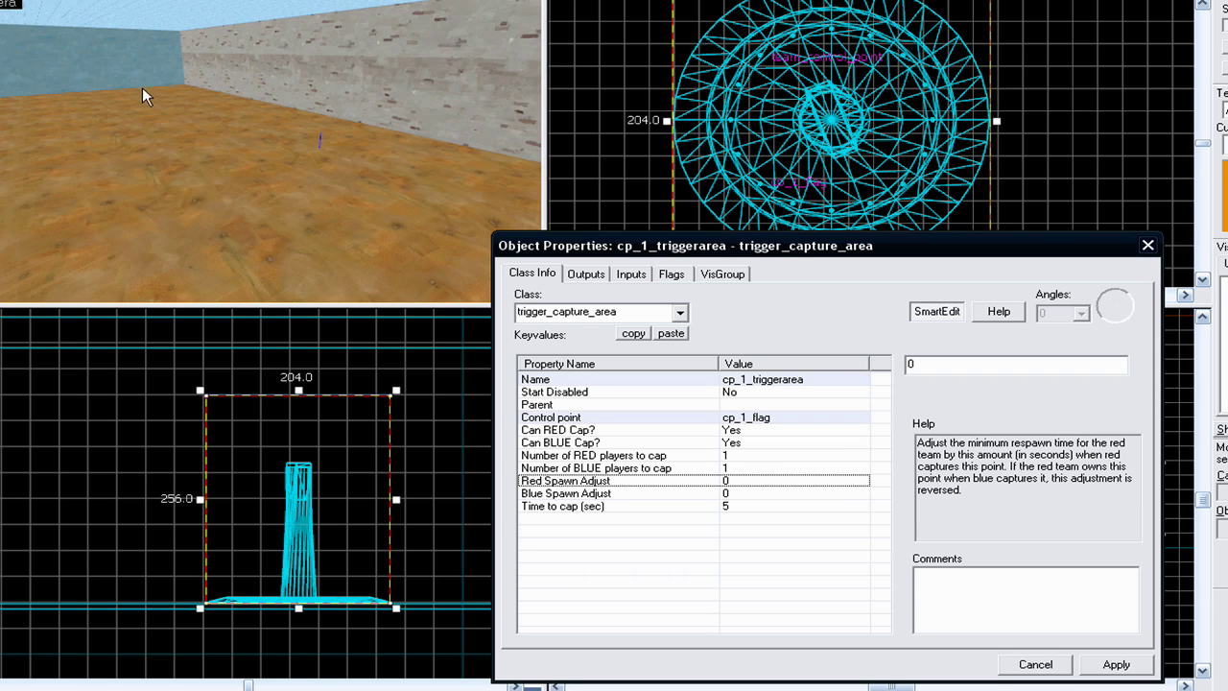
left_click_drag(203, 106, 174, 188)
left_click_drag(220, 235, 293, 223)
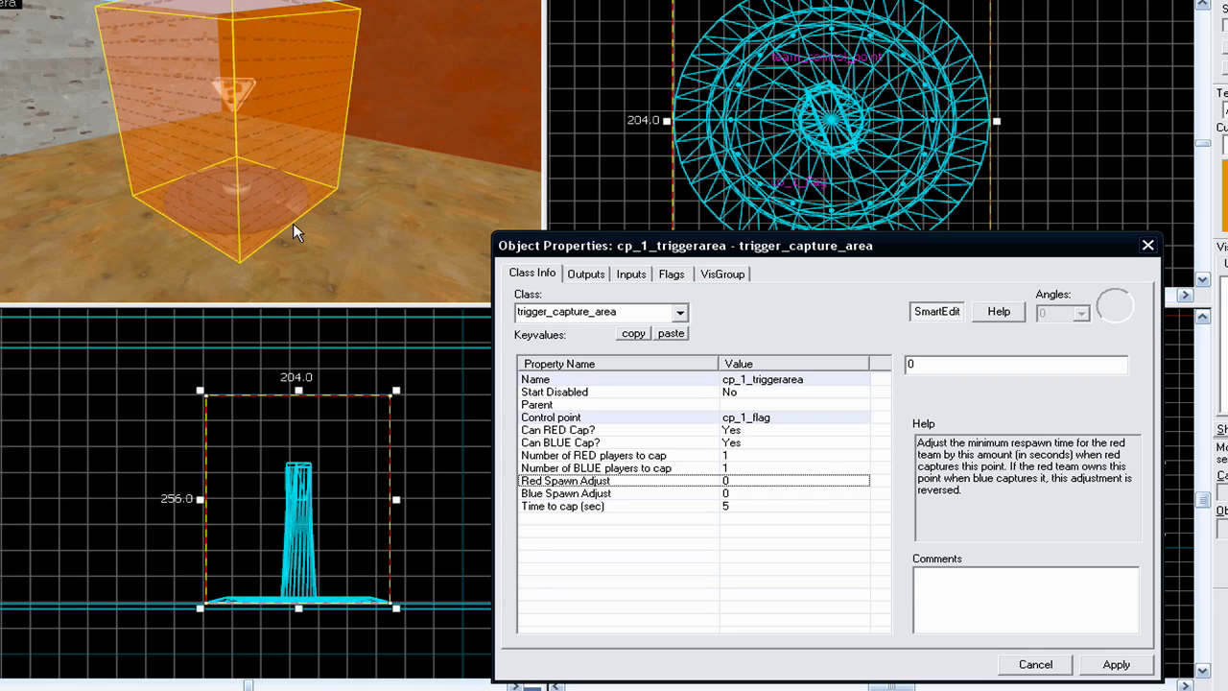
key("Left")
key("Left")
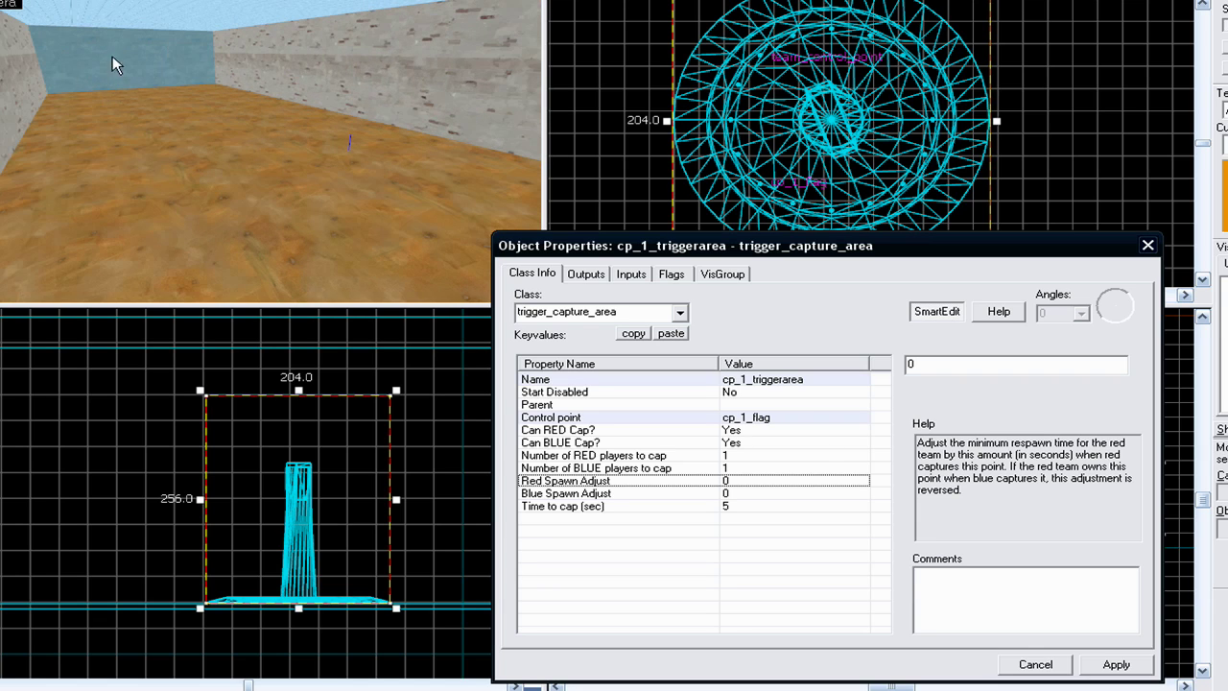
key("Left")
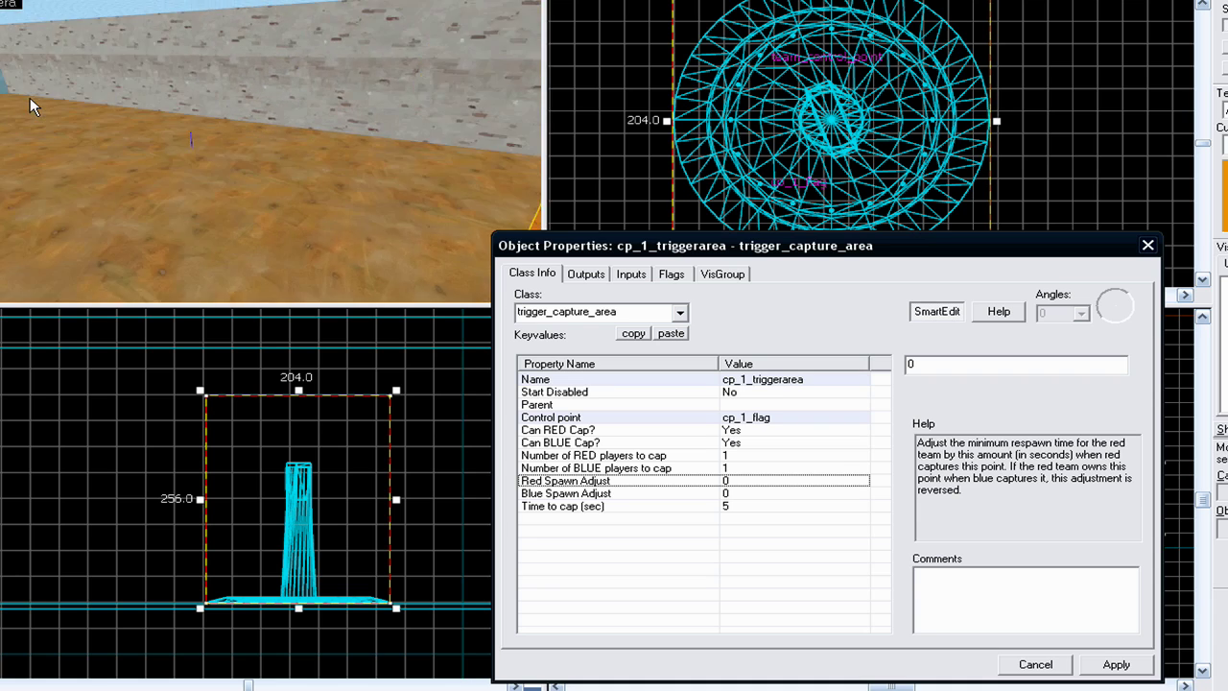
key("Left")
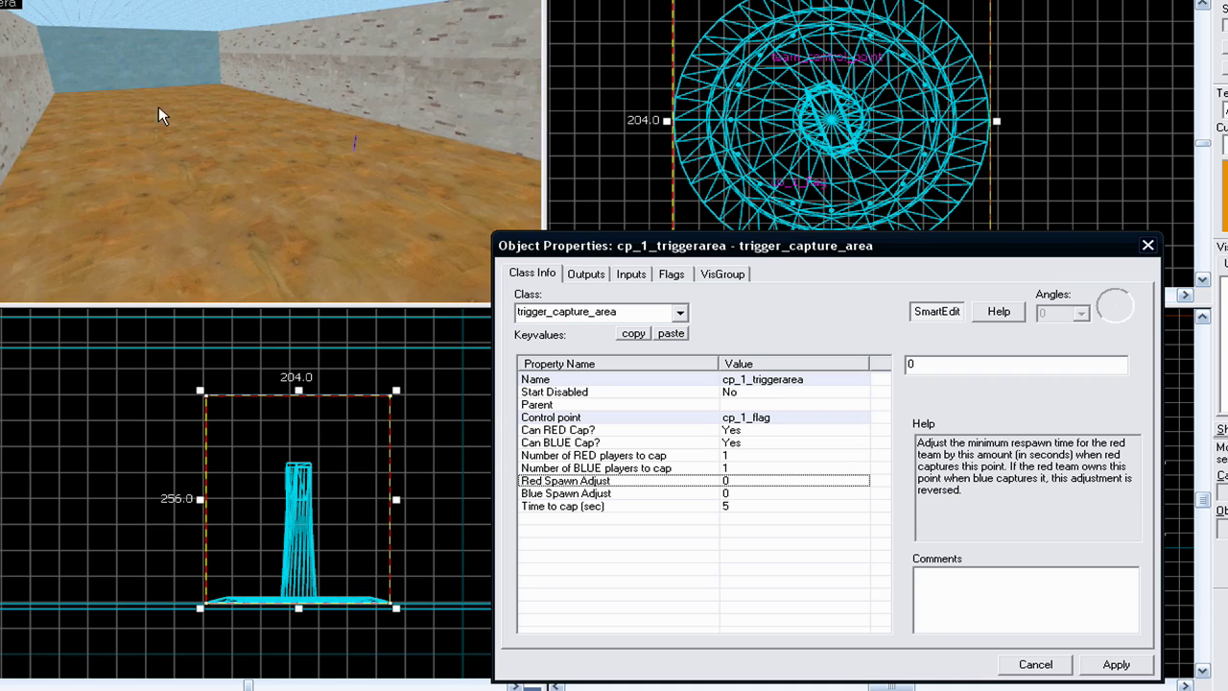
key("Right")
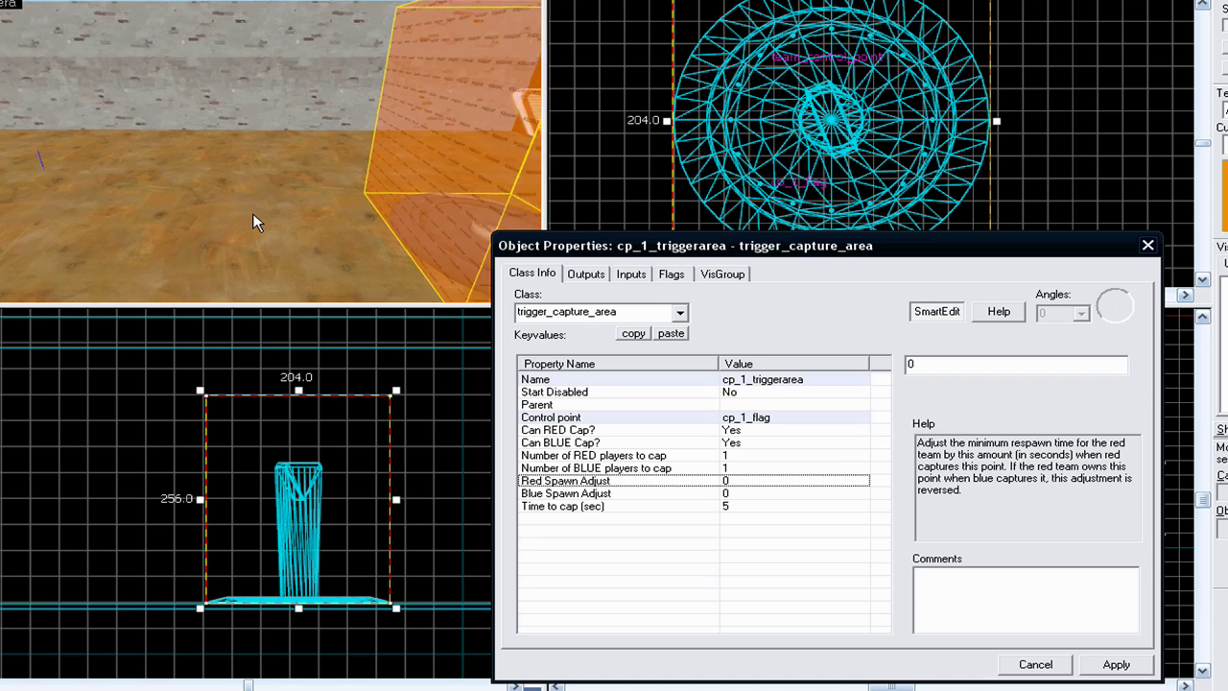
key("Right")
key("Right")
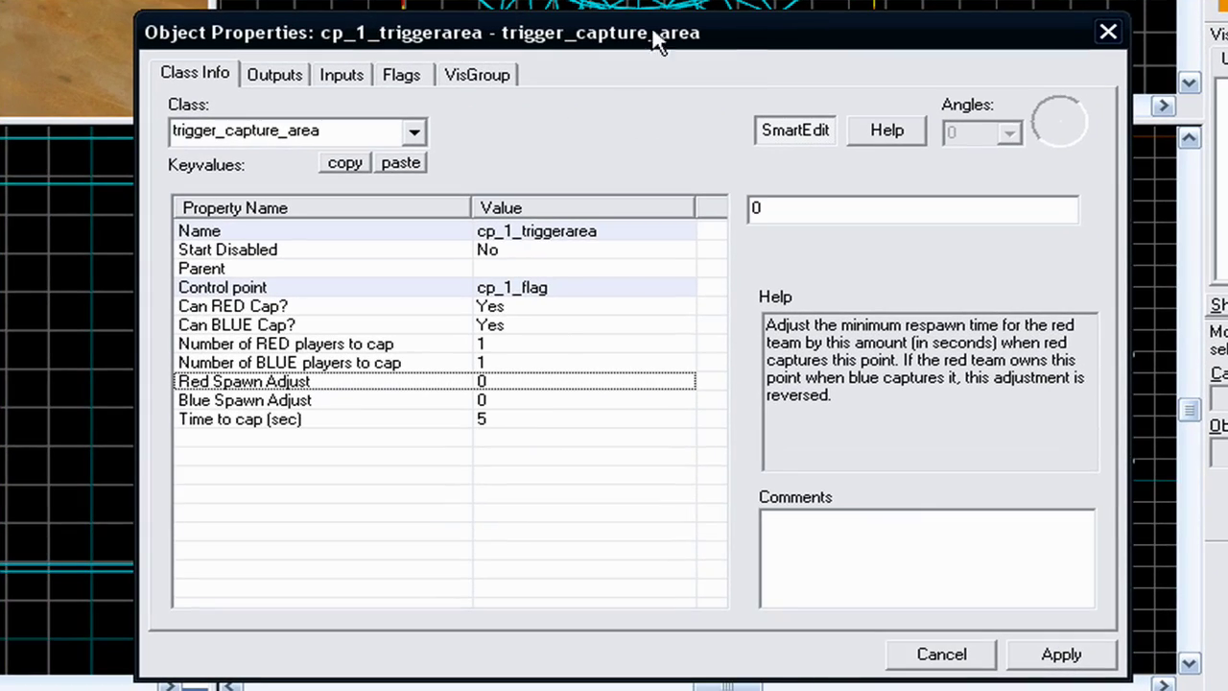
- Set the capture area's Red Spawn Adjust and Blue Spawn Adjust to 7 each, and check the Time to cap property
left_click(798, 208)
type("7")
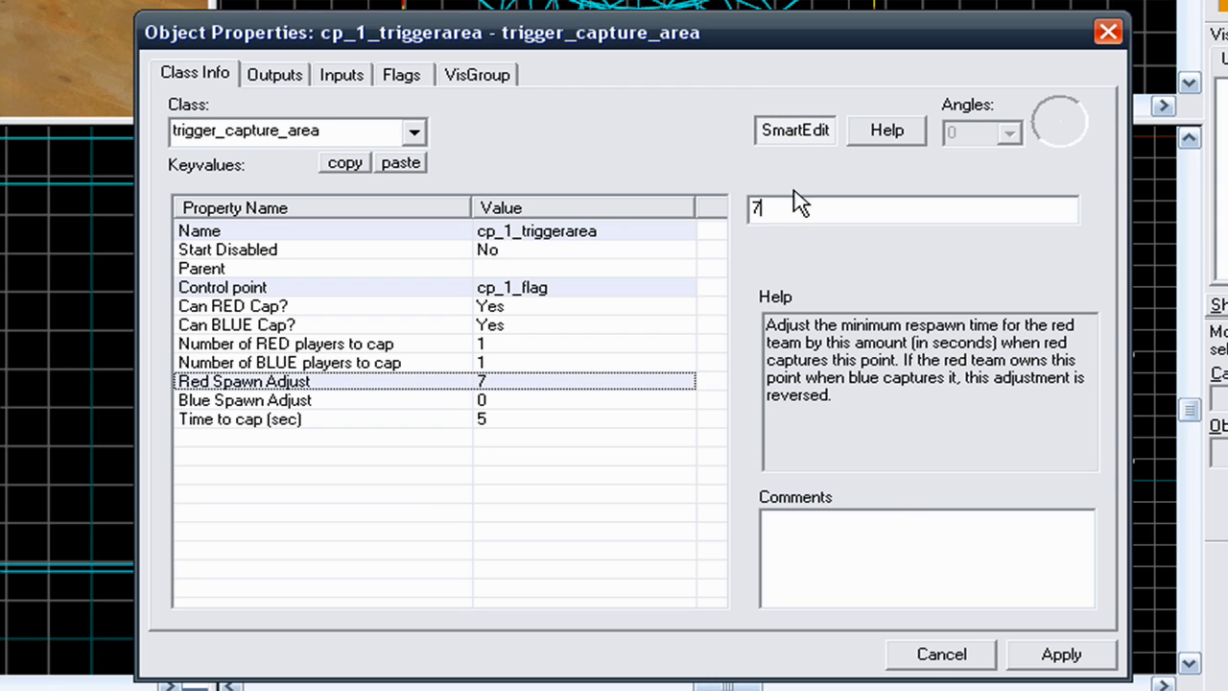
left_click(504, 408)
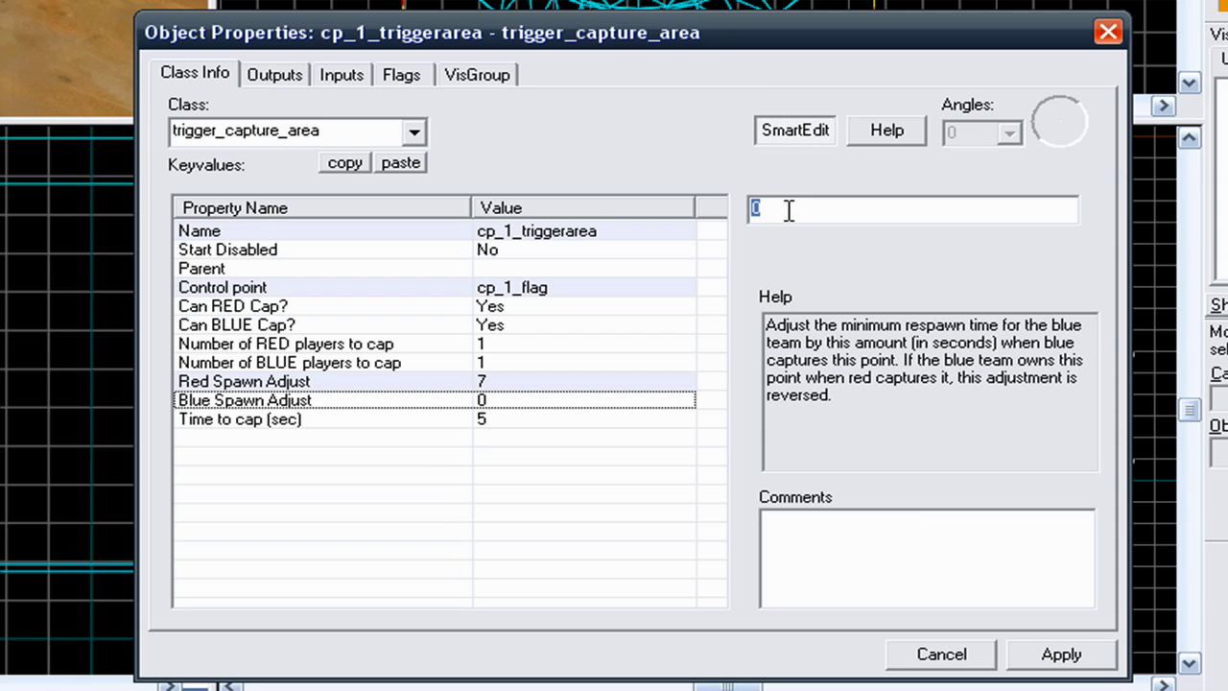
type("7")
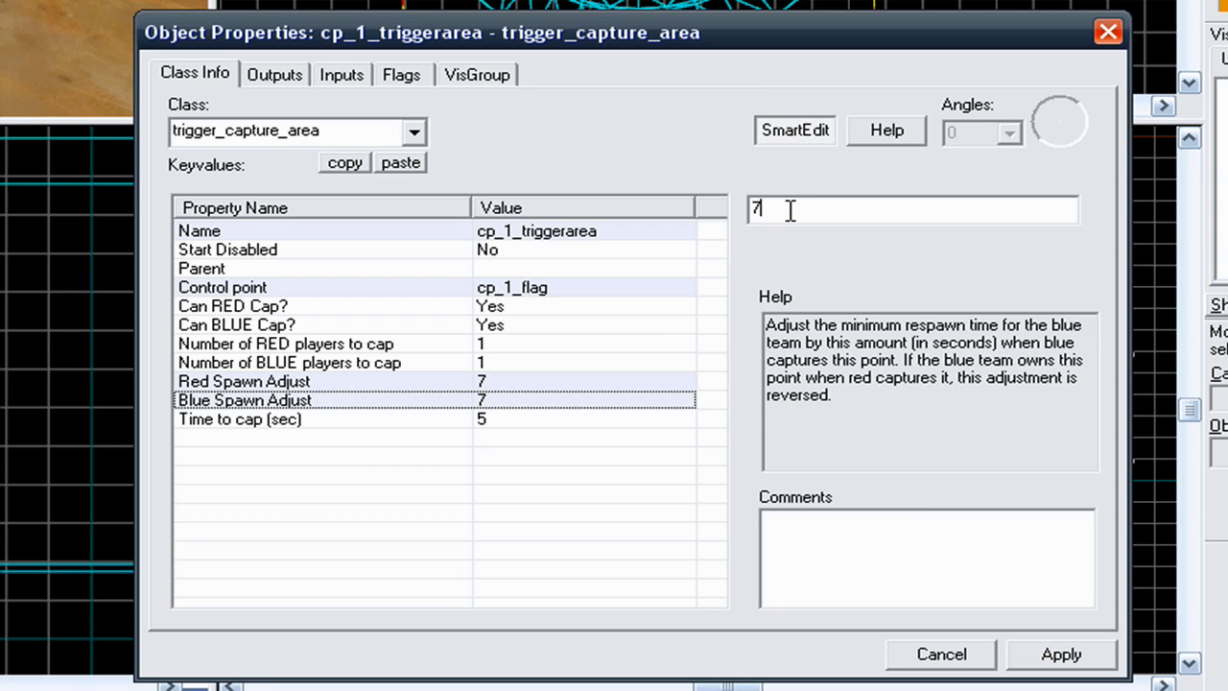
left_click(31, 452)
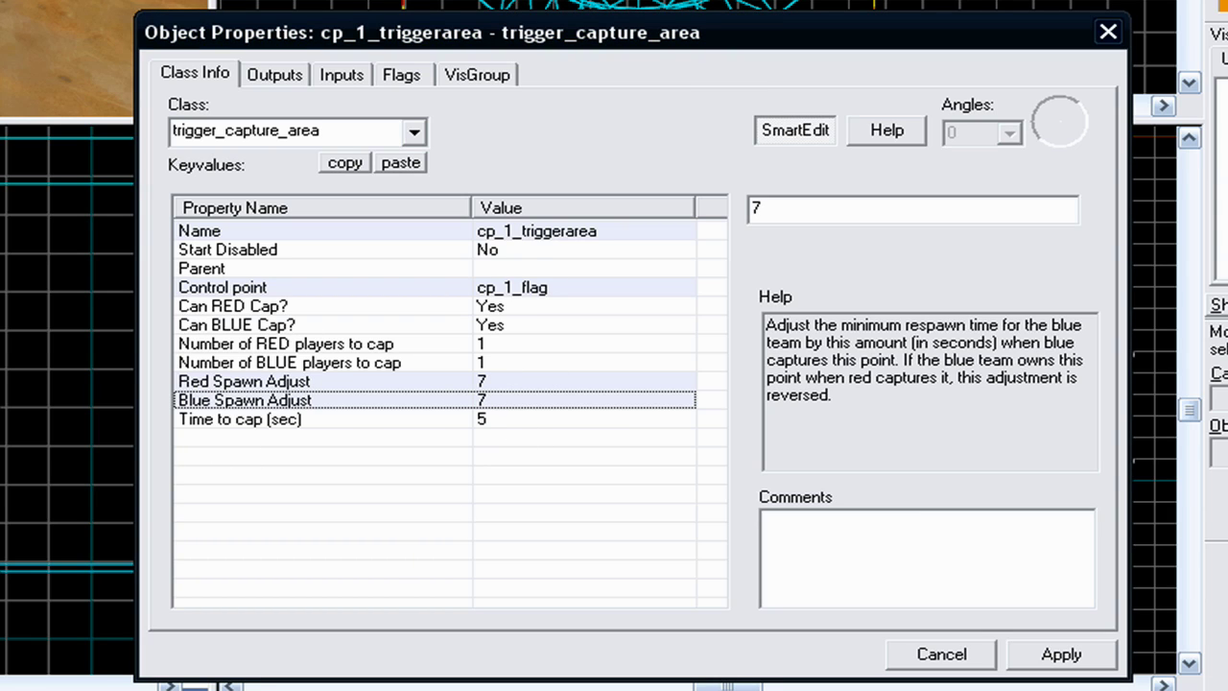
left_click(252, 422)
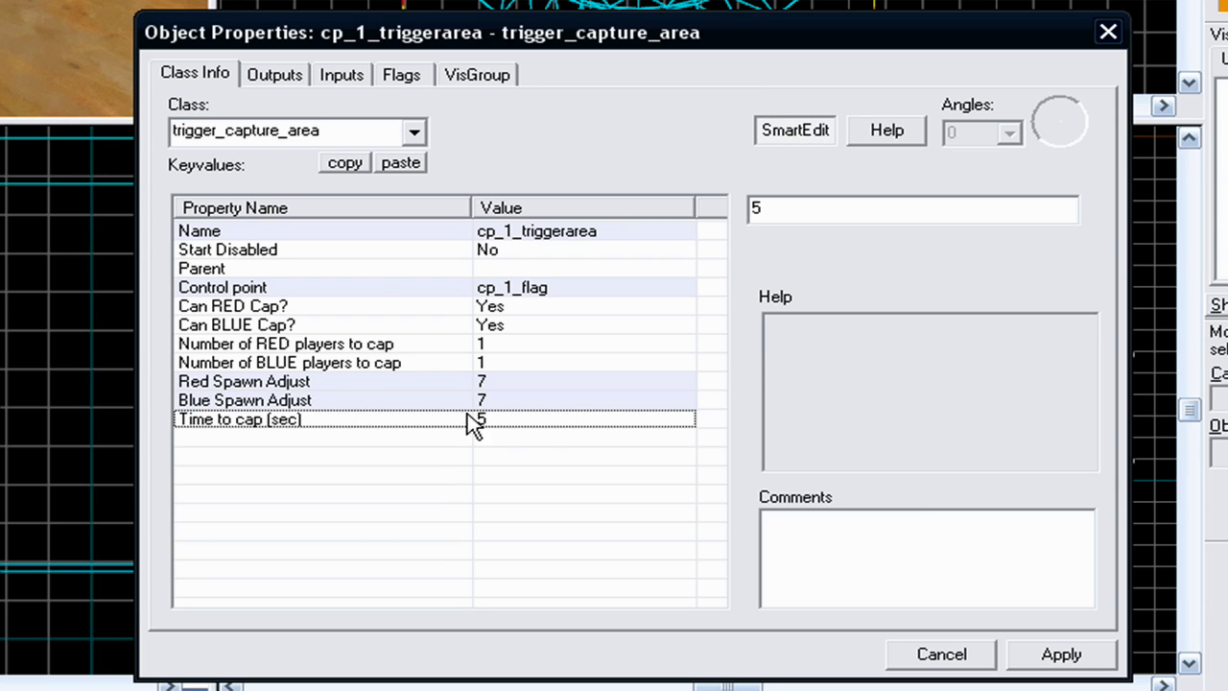
left_click(518, 418)
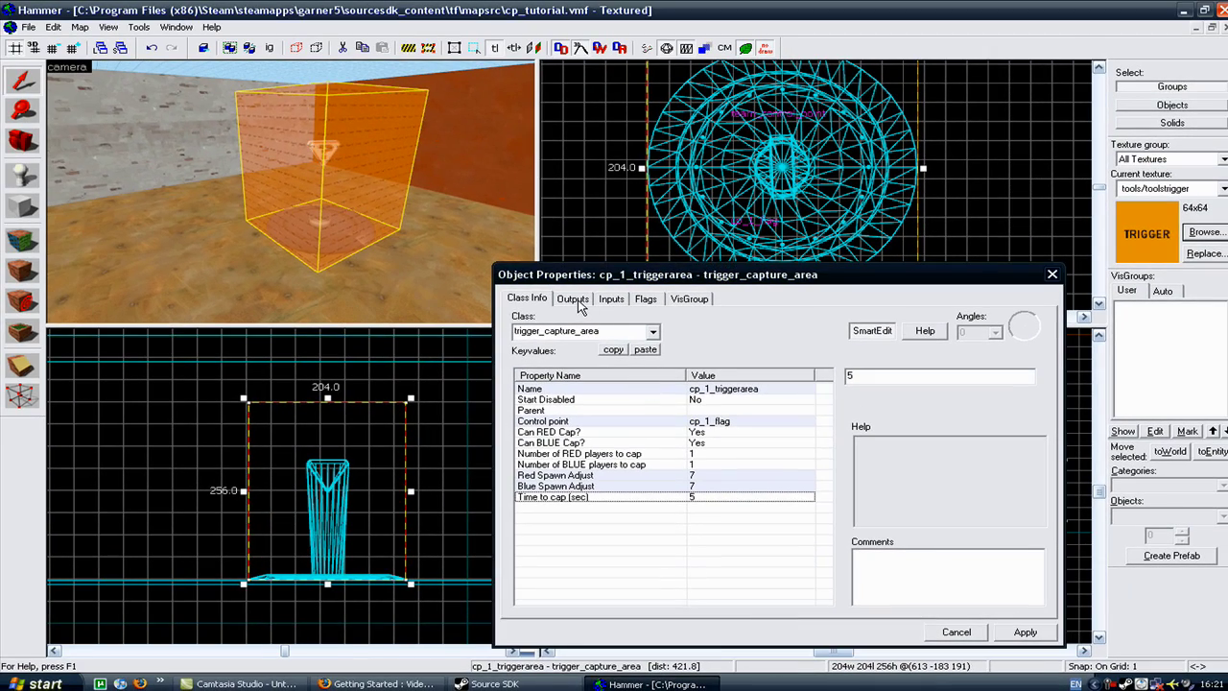
- Add a single output to the capture area, triggered by OnCapTeam1, deleting the surplus blank entry
left_click(574, 299)
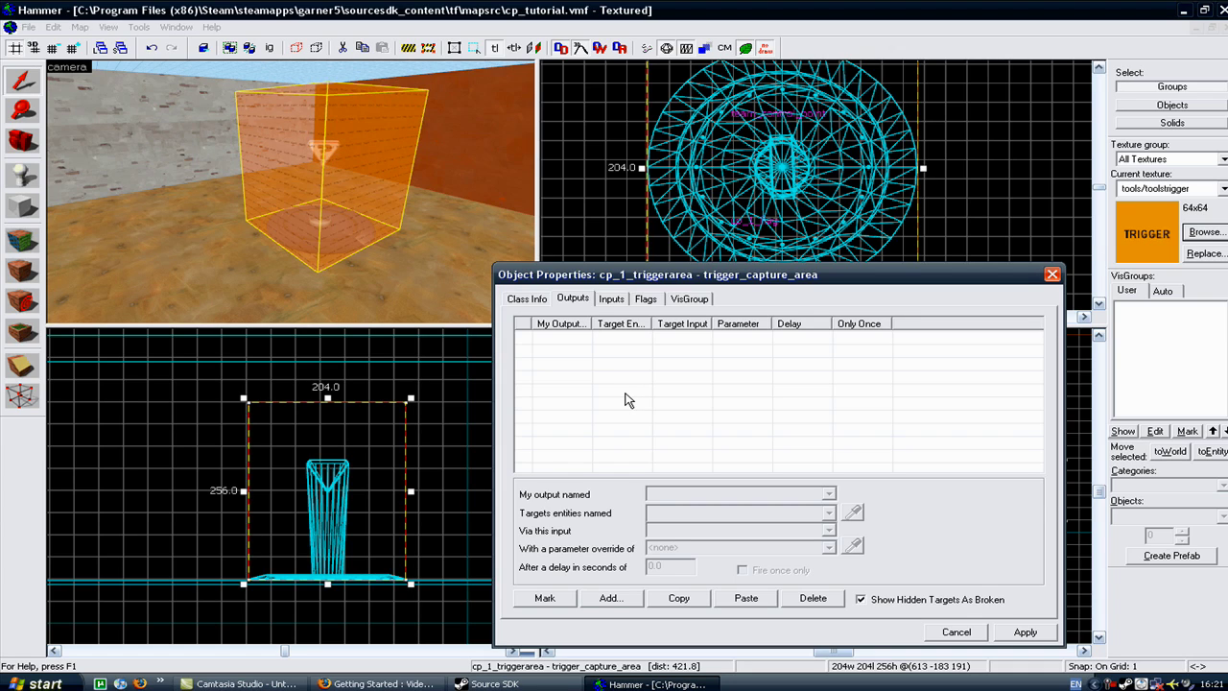
left_click(611, 597)
left_click(611, 599)
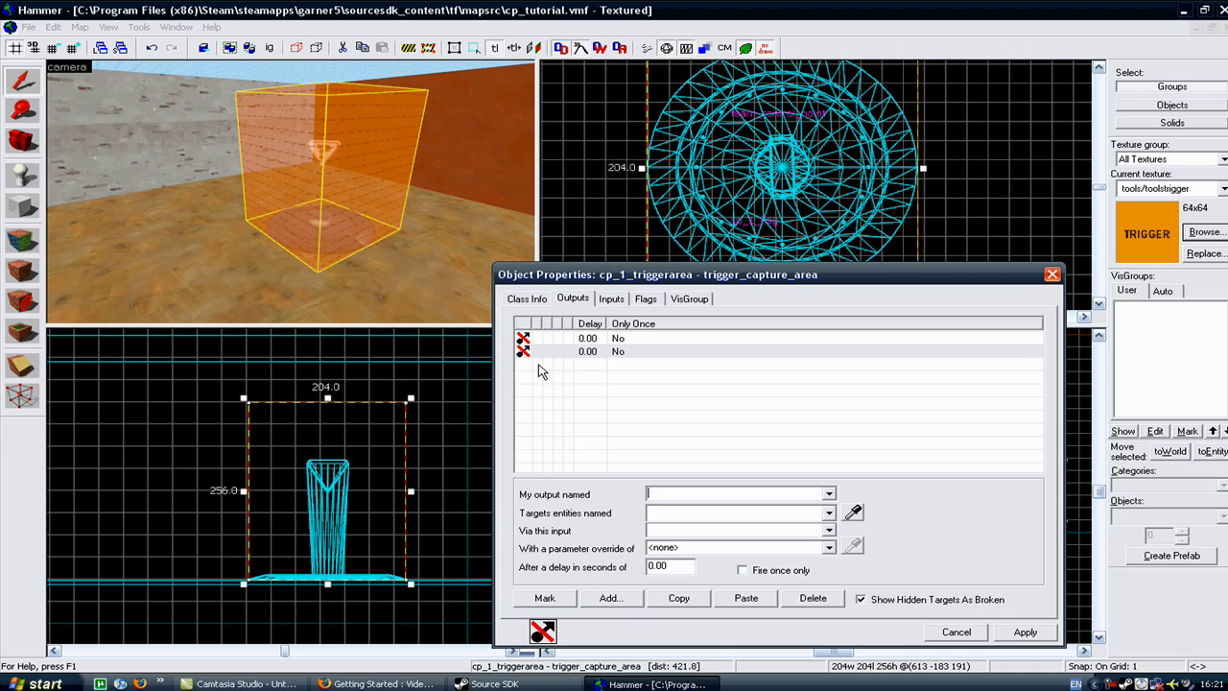
left_click(796, 602)
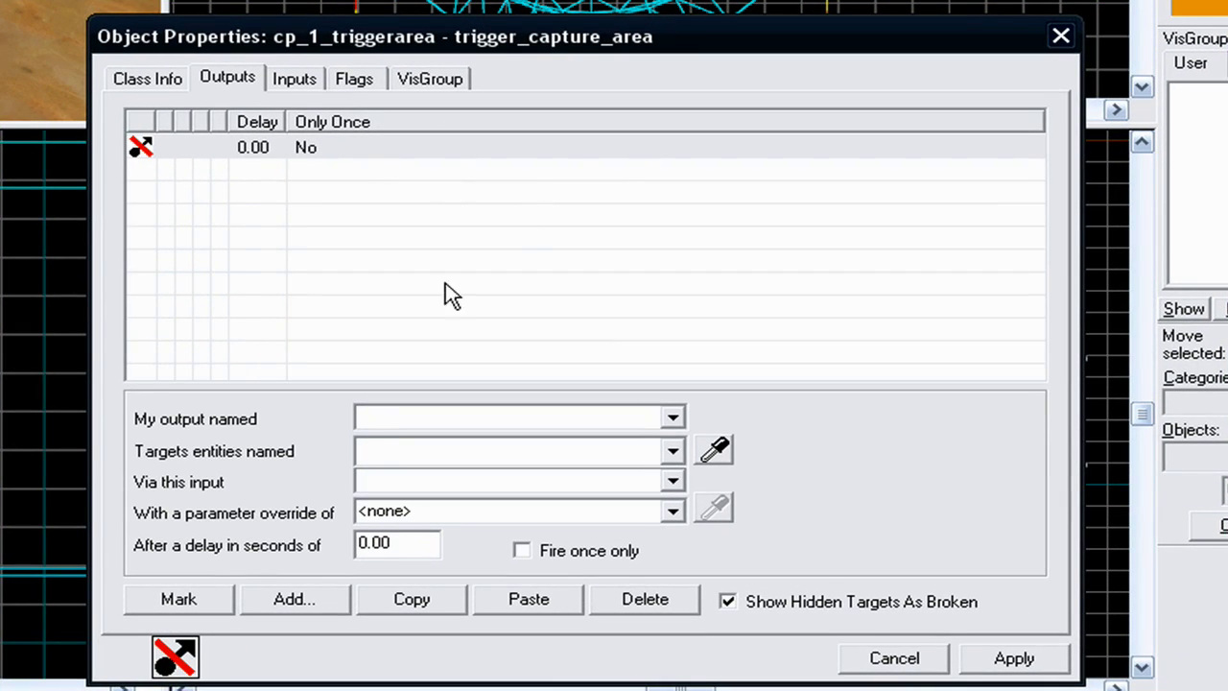
left_click(673, 419)
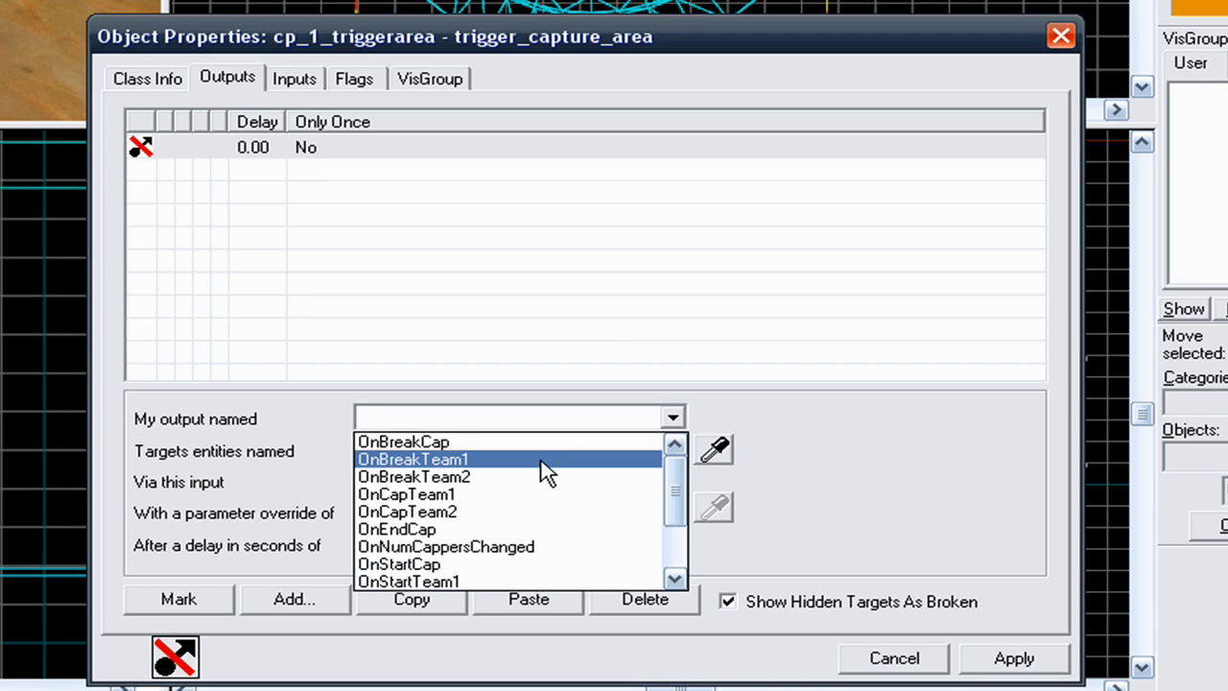
left_click(506, 495)
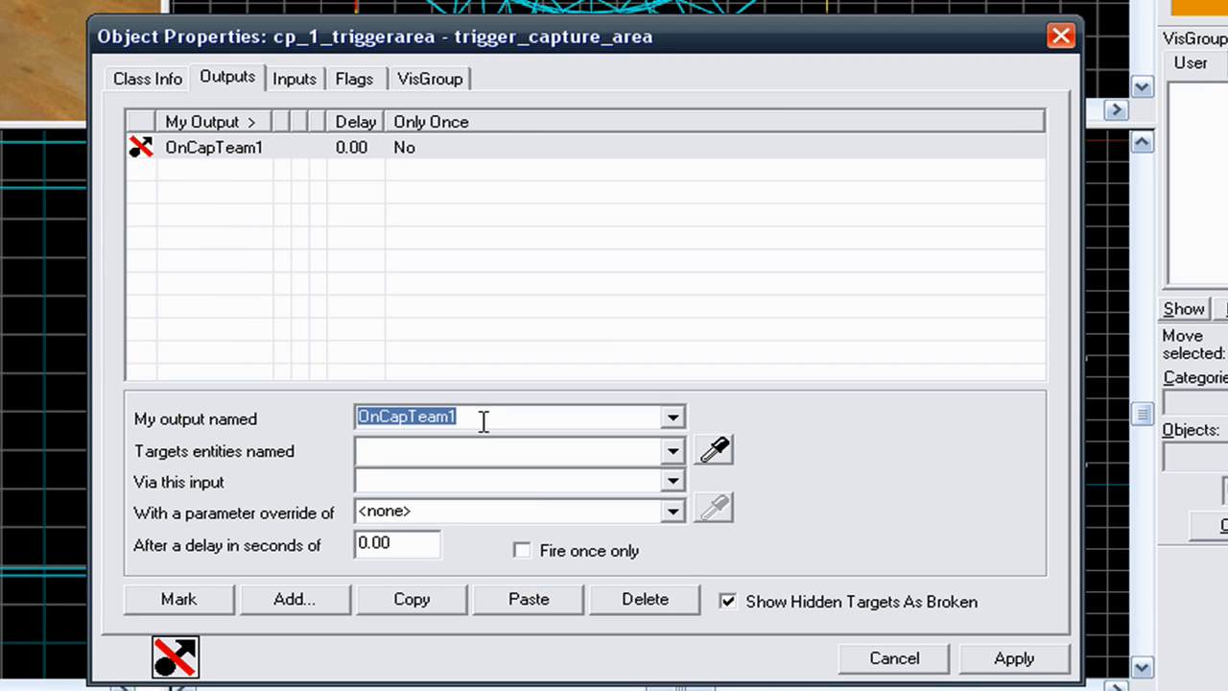
left_click(485, 422)
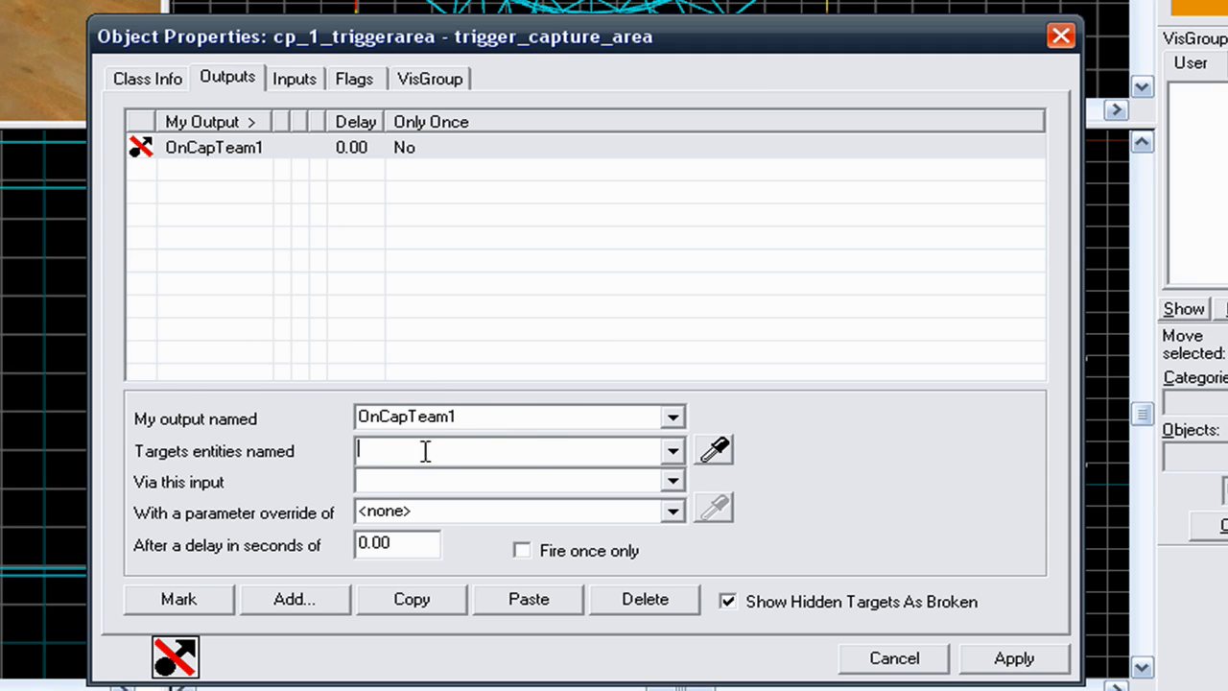
- Target the OnCapTeam1 output at the entity cp_1_base through its Skin input
left_click_drag(364, 413, 654, 447)
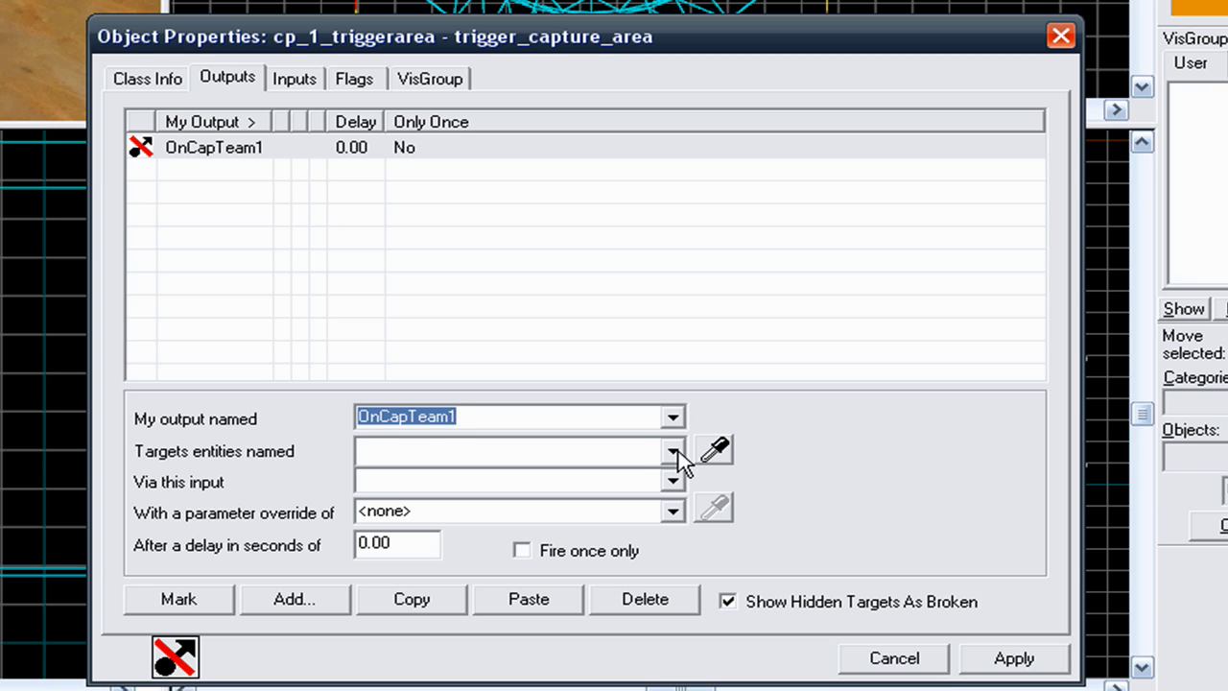
left_click(674, 451)
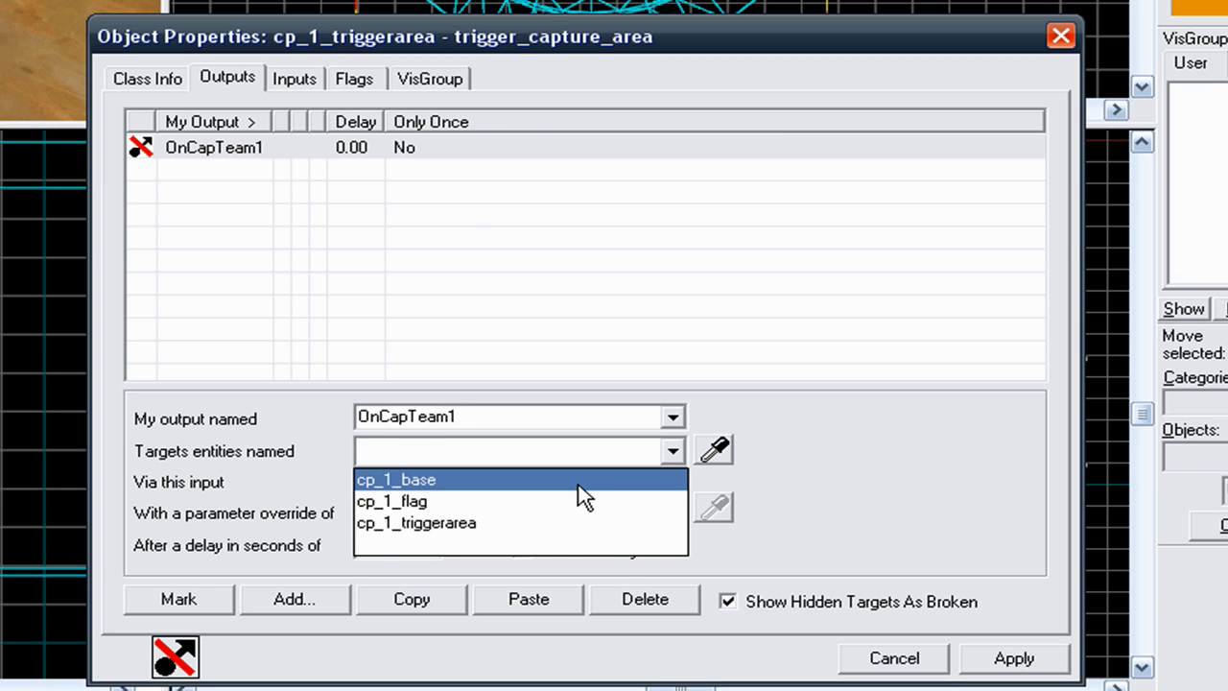
left_click(584, 480)
left_click(406, 482)
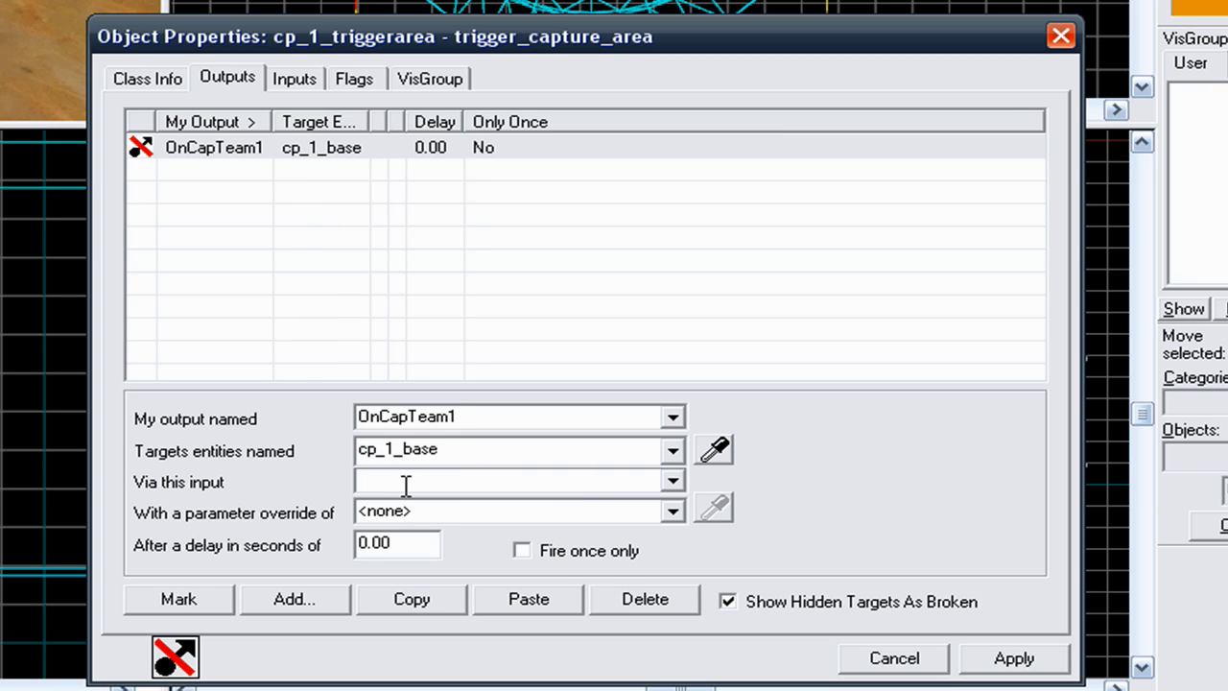
type("Skin")
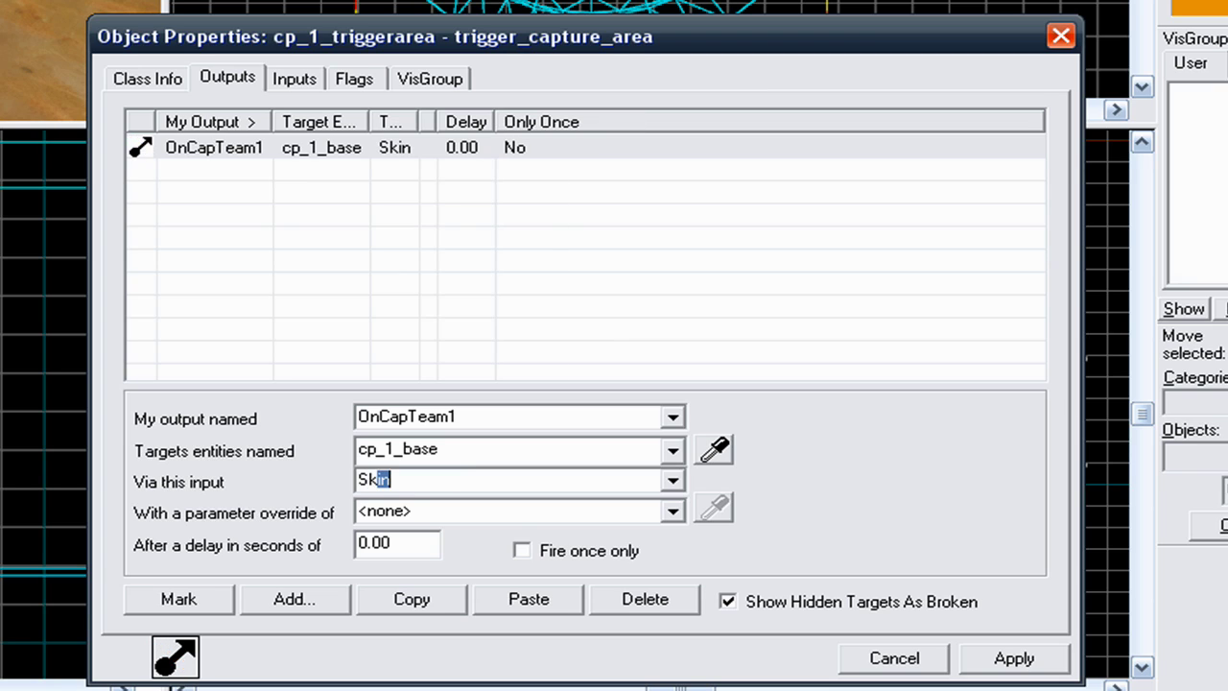
left_click(673, 479)
left_click(470, 579)
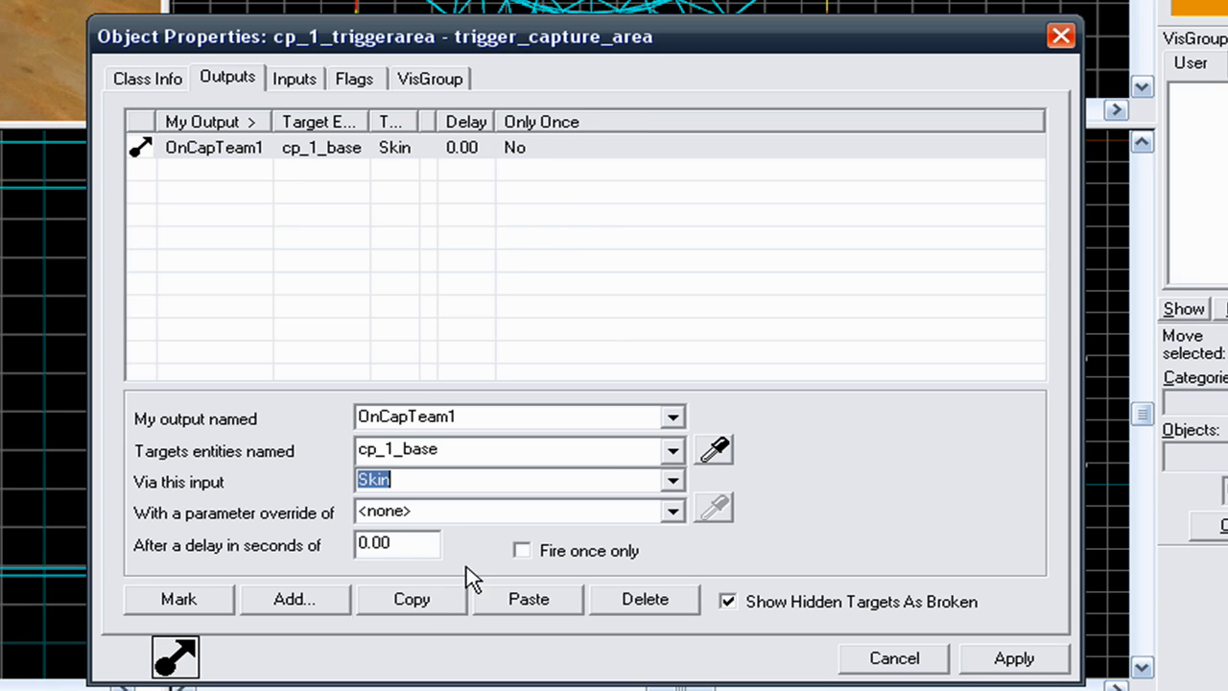
- Set the OnCapTeam1 output's parameter override to 1
left_click(463, 511)
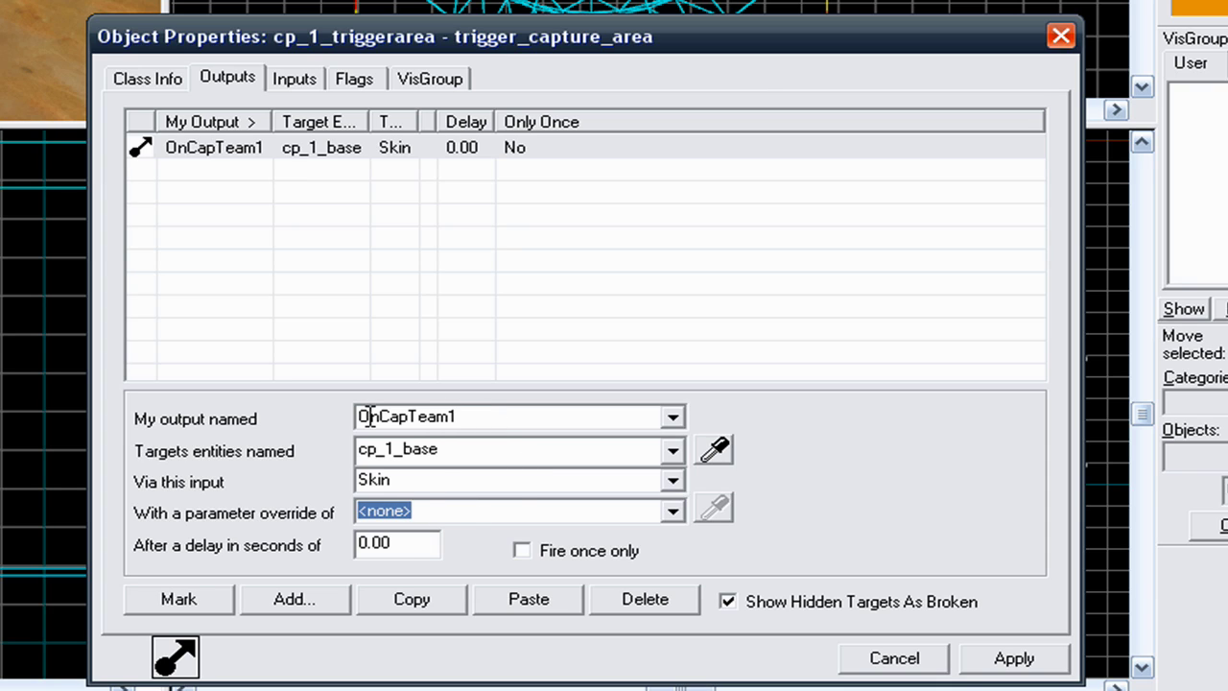
left_click(458, 415)
left_click(458, 414)
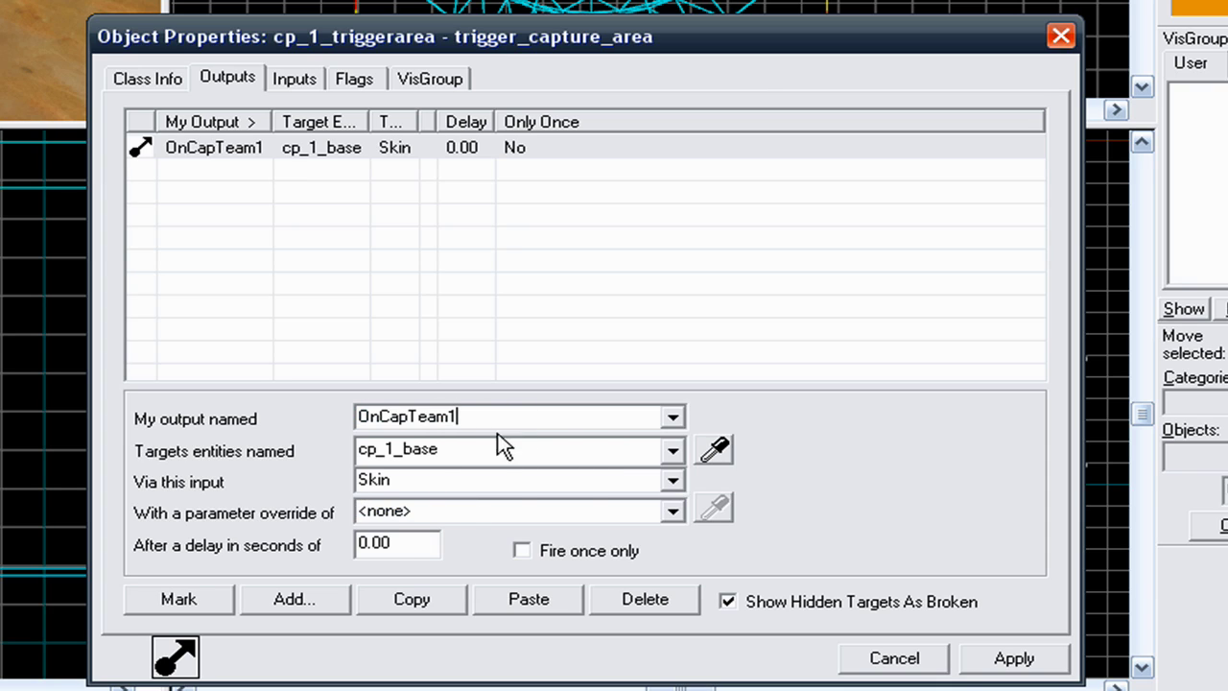
left_click(394, 510)
type("1")
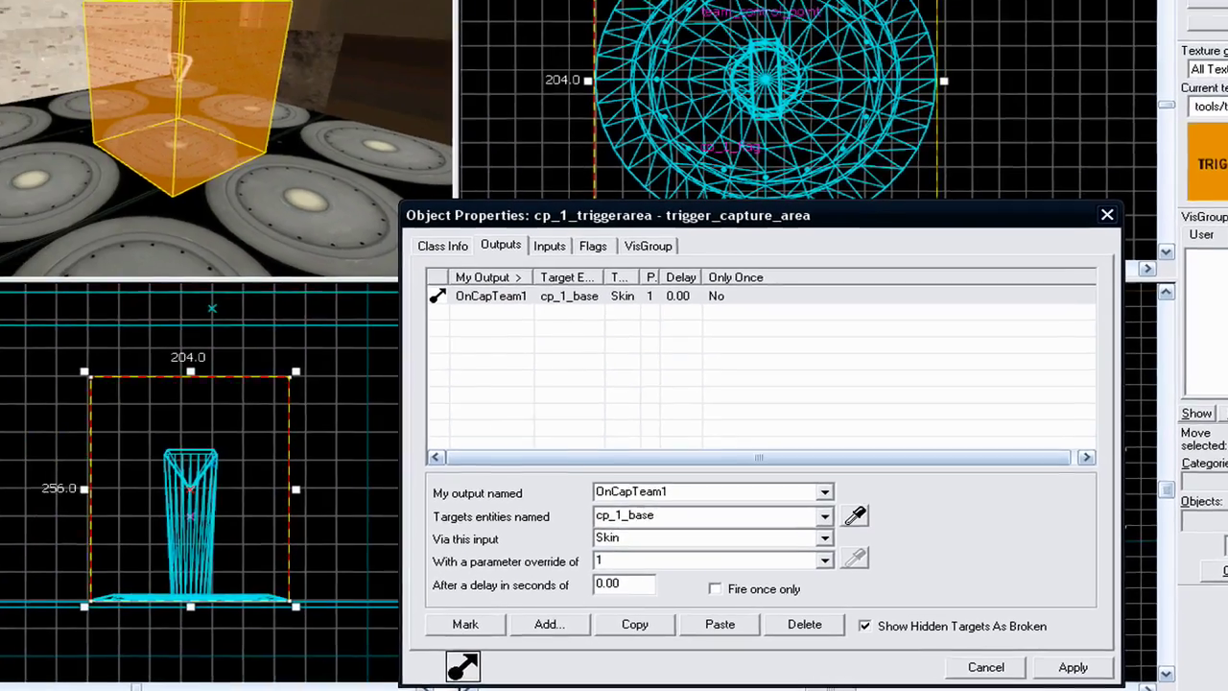
- Make the OnCapTeam1 output of cp_1_triggerarea fire once only and apply the change
left_click(169, 90)
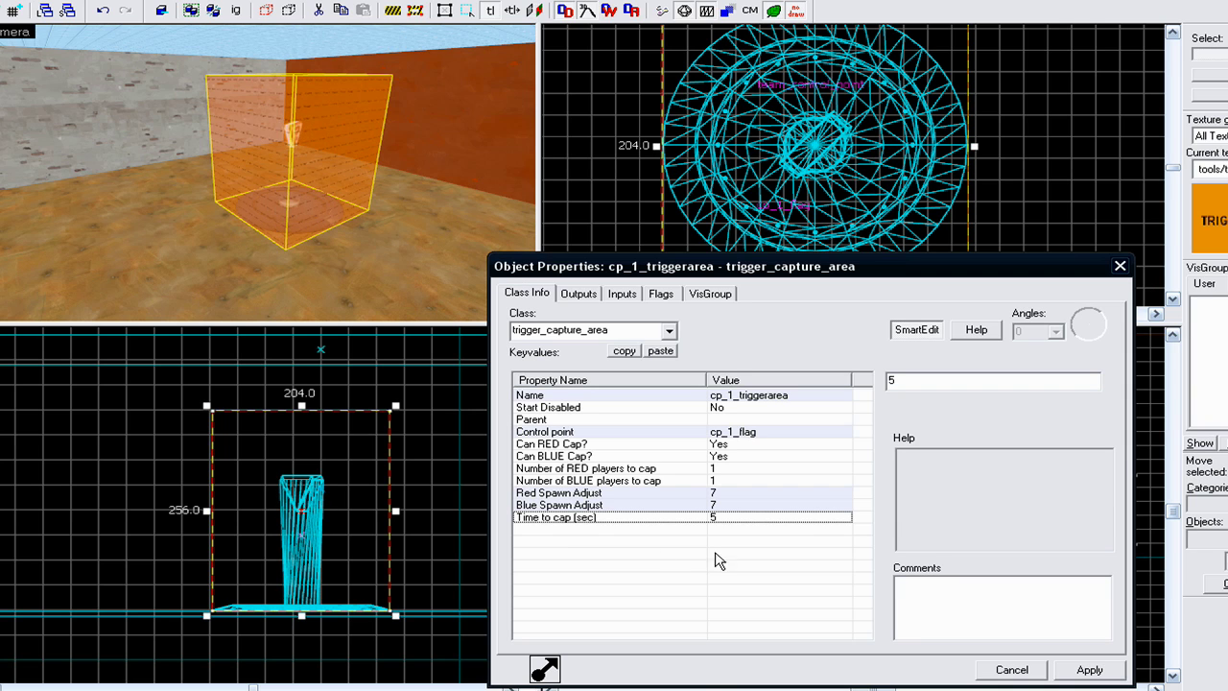
left_click(578, 293)
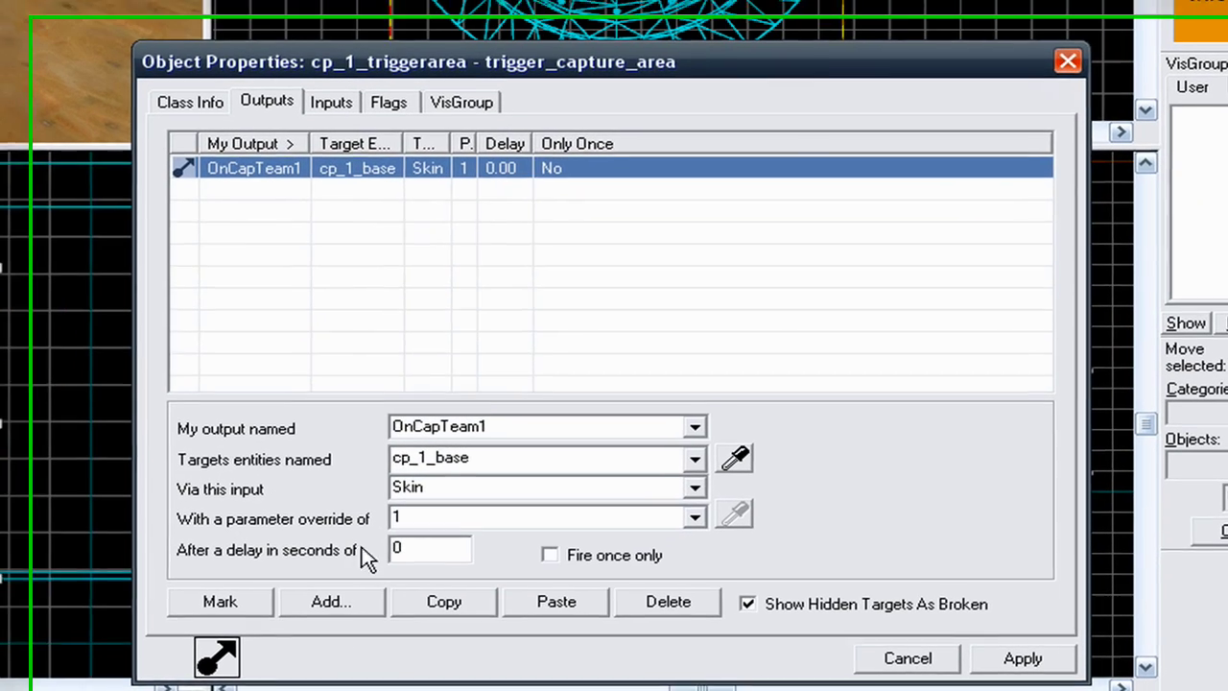
left_click(614, 587)
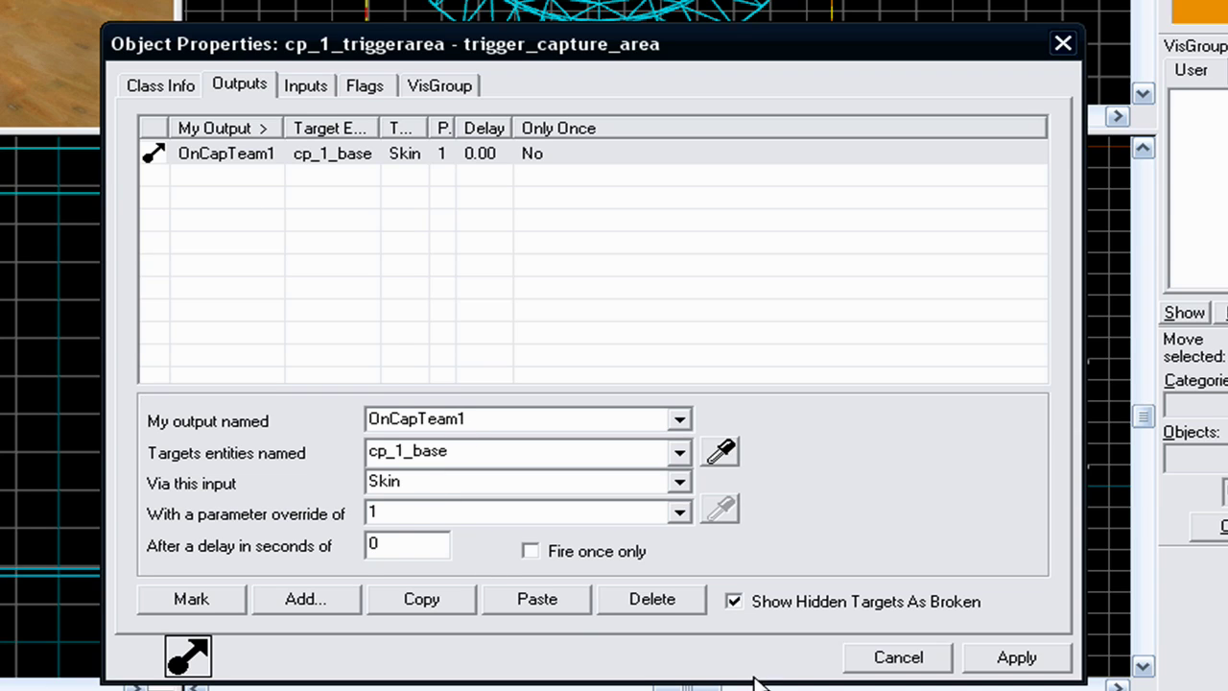
left_click(582, 554)
left_click(1021, 657)
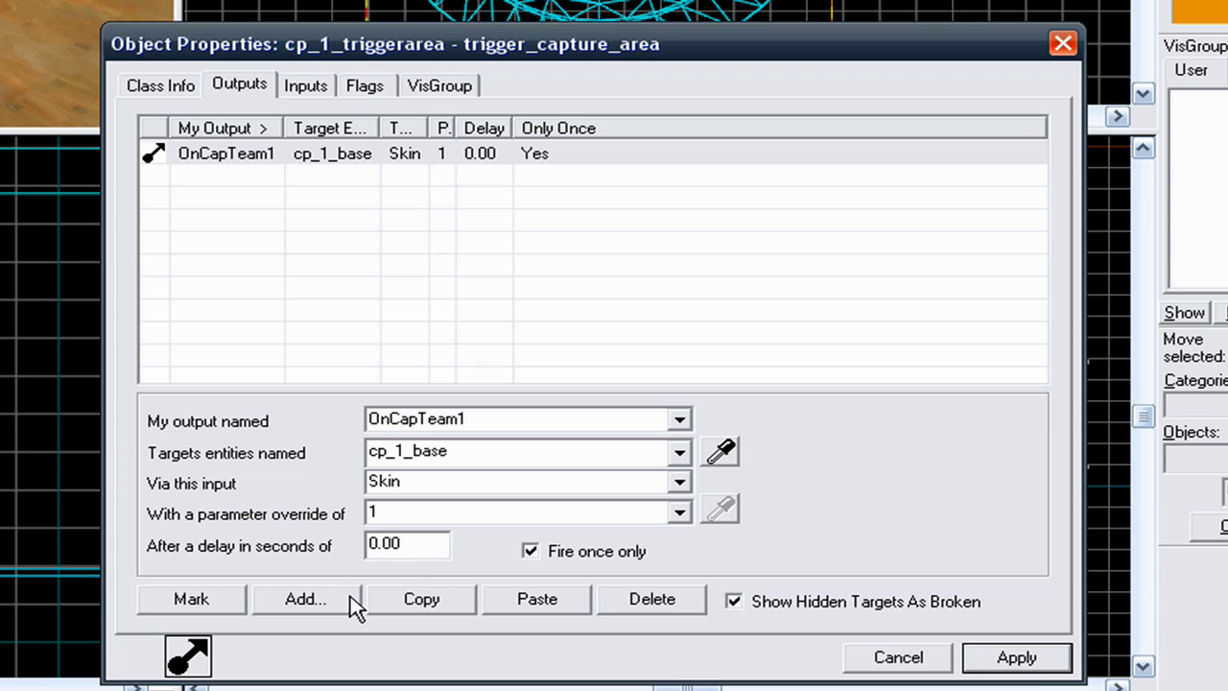
- Add a second output to the capture area, triggered by OnCapTeam2 and targeting cp_1_base
left_click(305, 601)
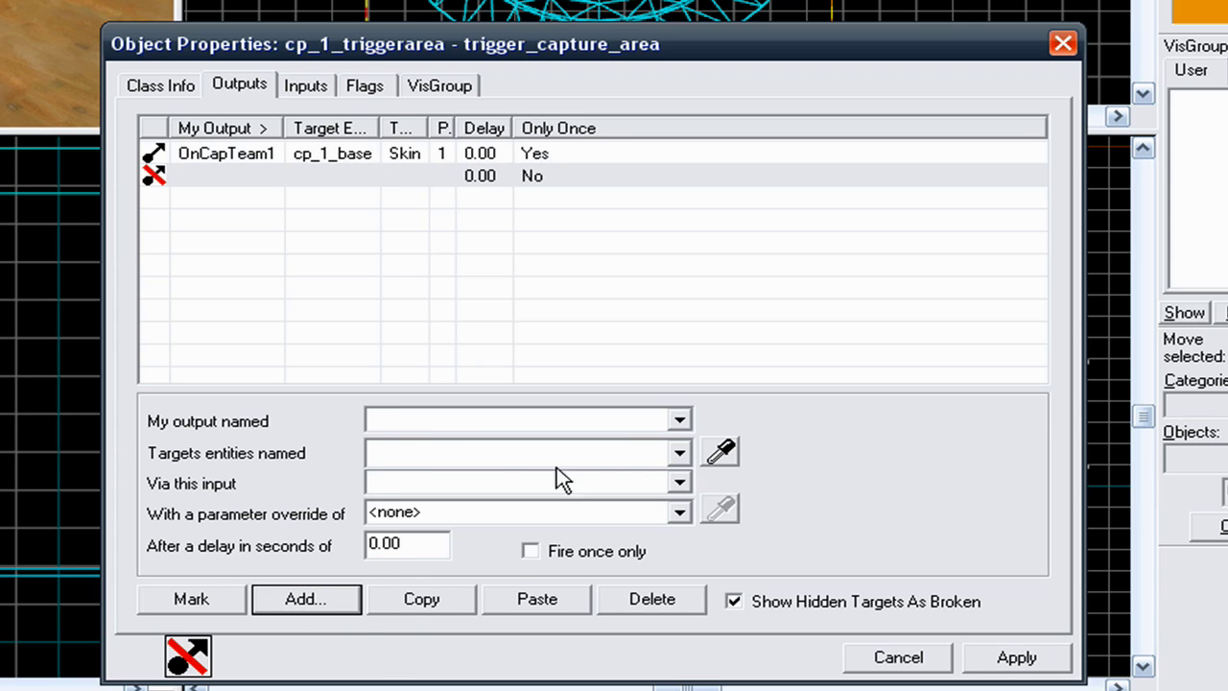
left_click(669, 423)
left_click(680, 421)
left_click(551, 508)
left_click(533, 457)
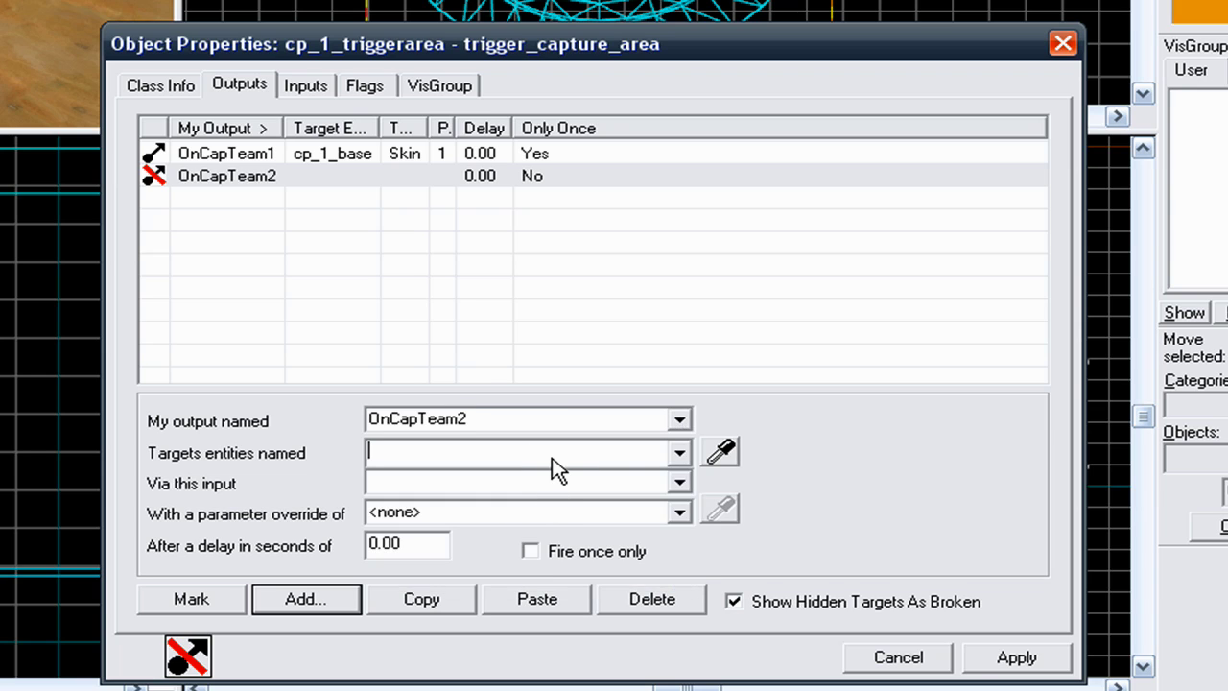
left_click(680, 453)
left_click(661, 491)
left_click(506, 483)
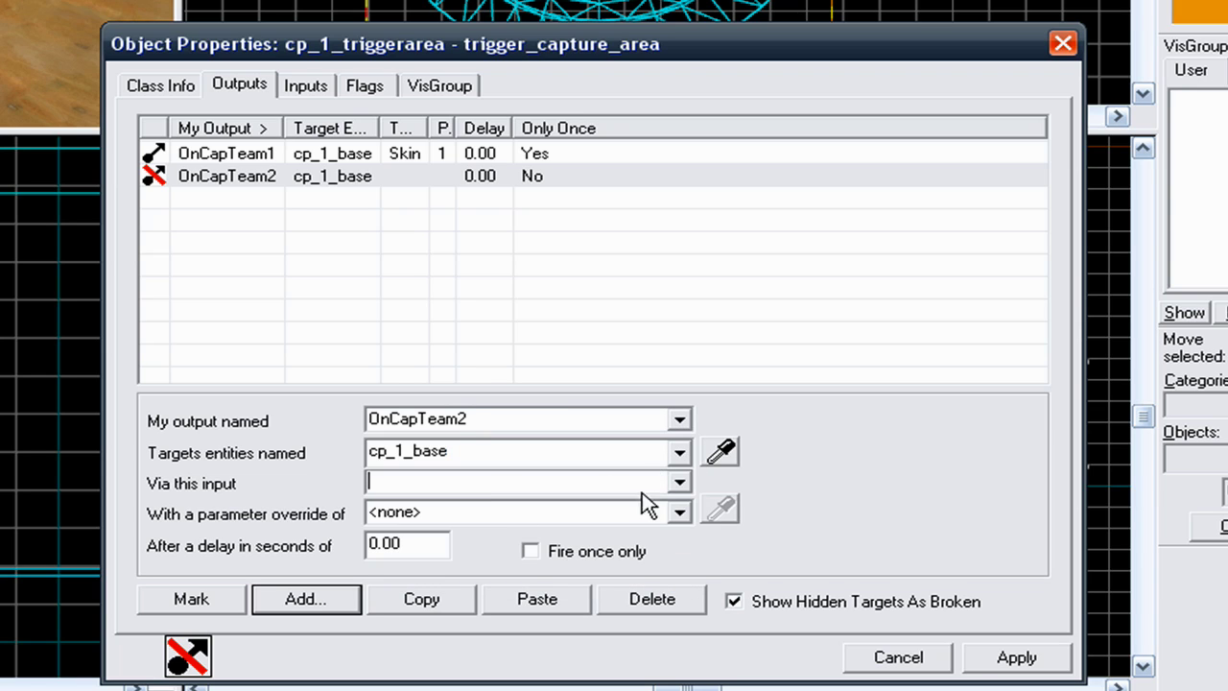
- Give the OnCapTeam2 output the Skin input with parameter override 2, firing once only, then apply and close the properties
type("Skin")
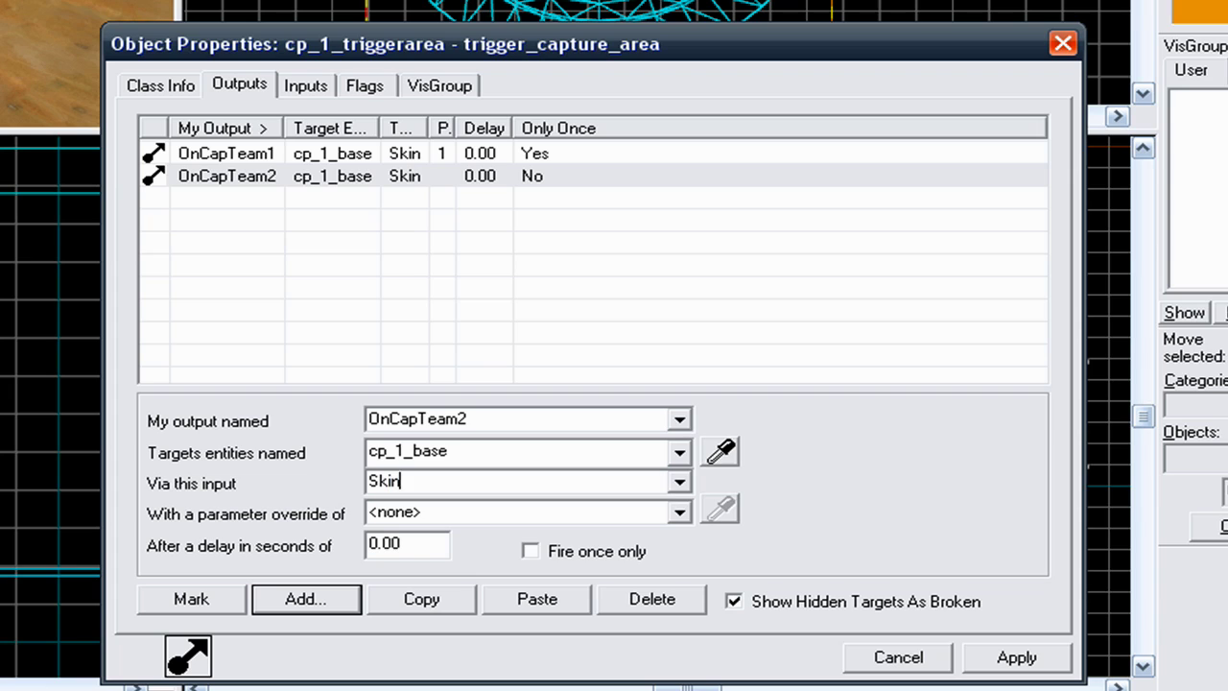
key("Tab")
type("2")
left_click(530, 550)
left_click(1017, 660)
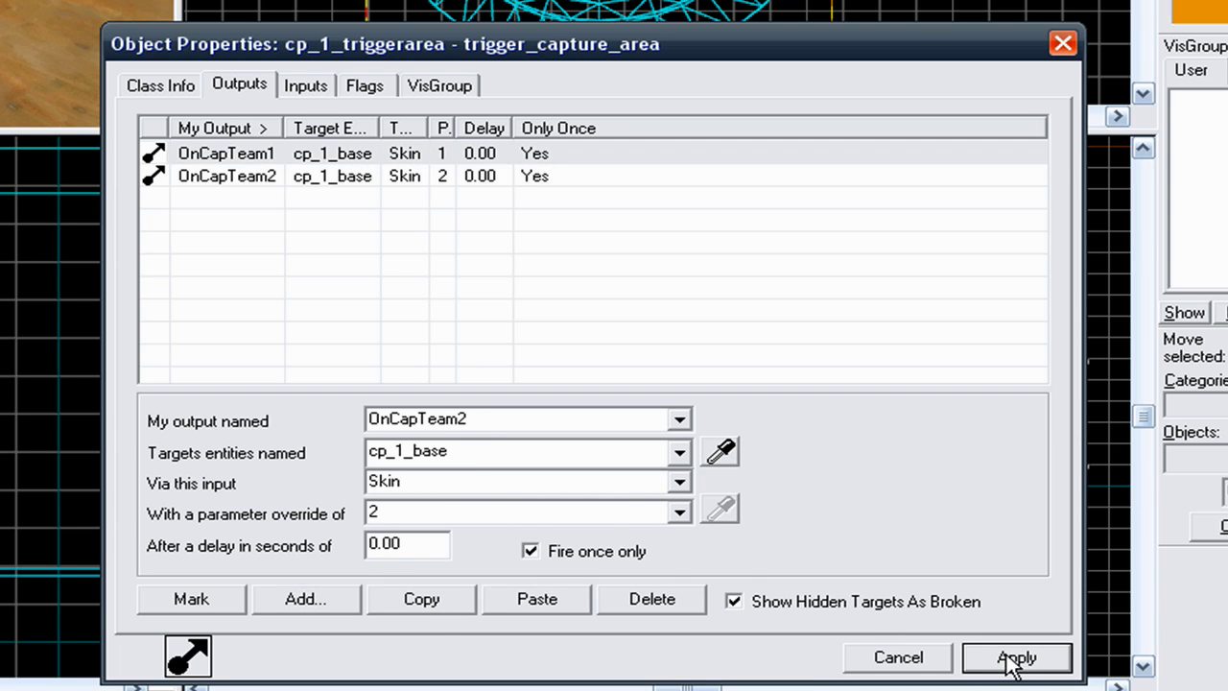
left_click(912, 662)
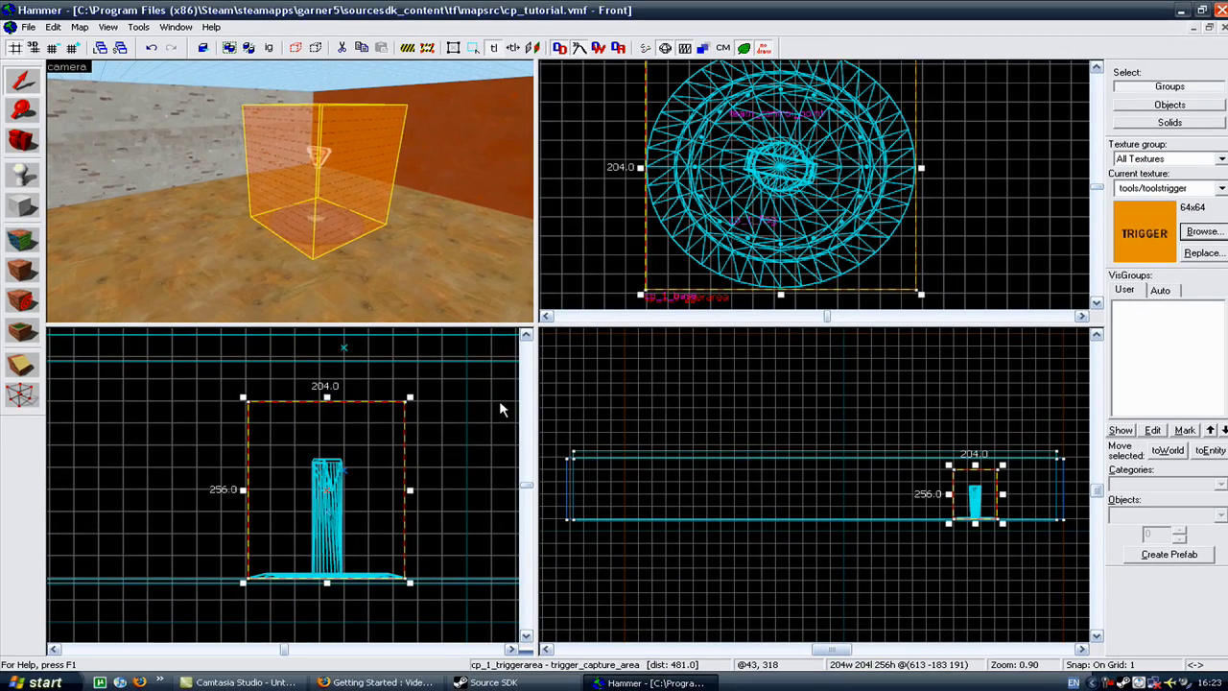
- Look around the map and inspect the capture trigger and control point base in the 3D camera view
key("d")
key("a")
key("w")
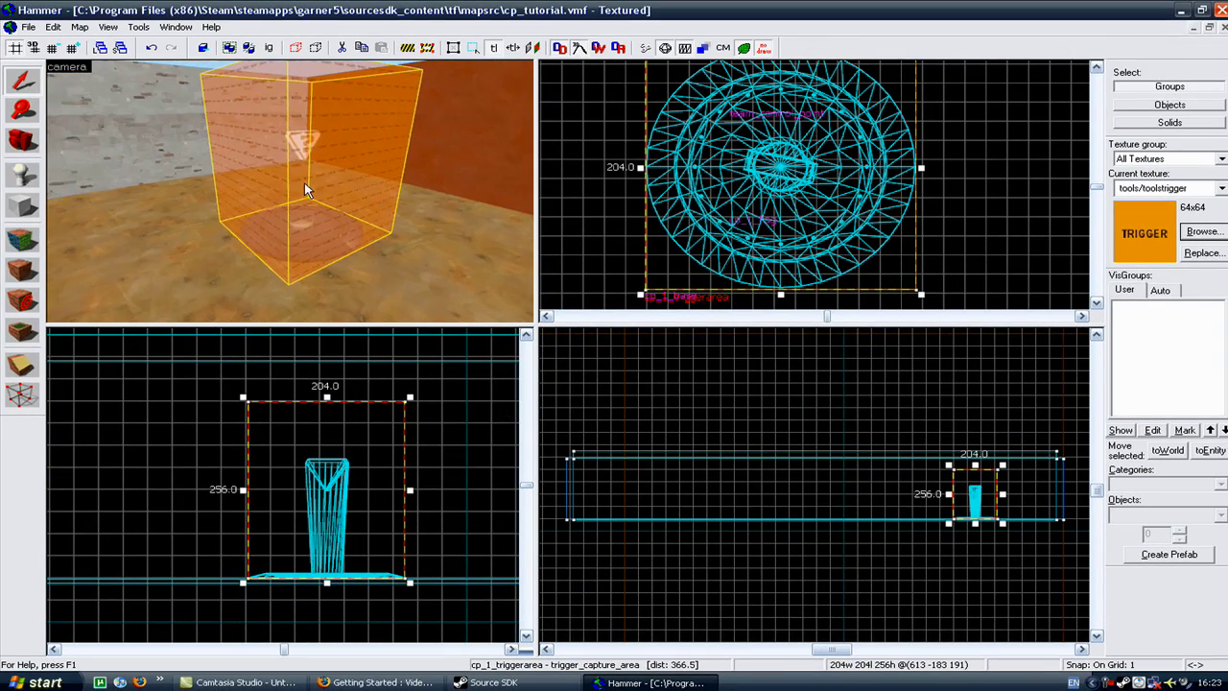
scroll(305, 189, "down", 3)
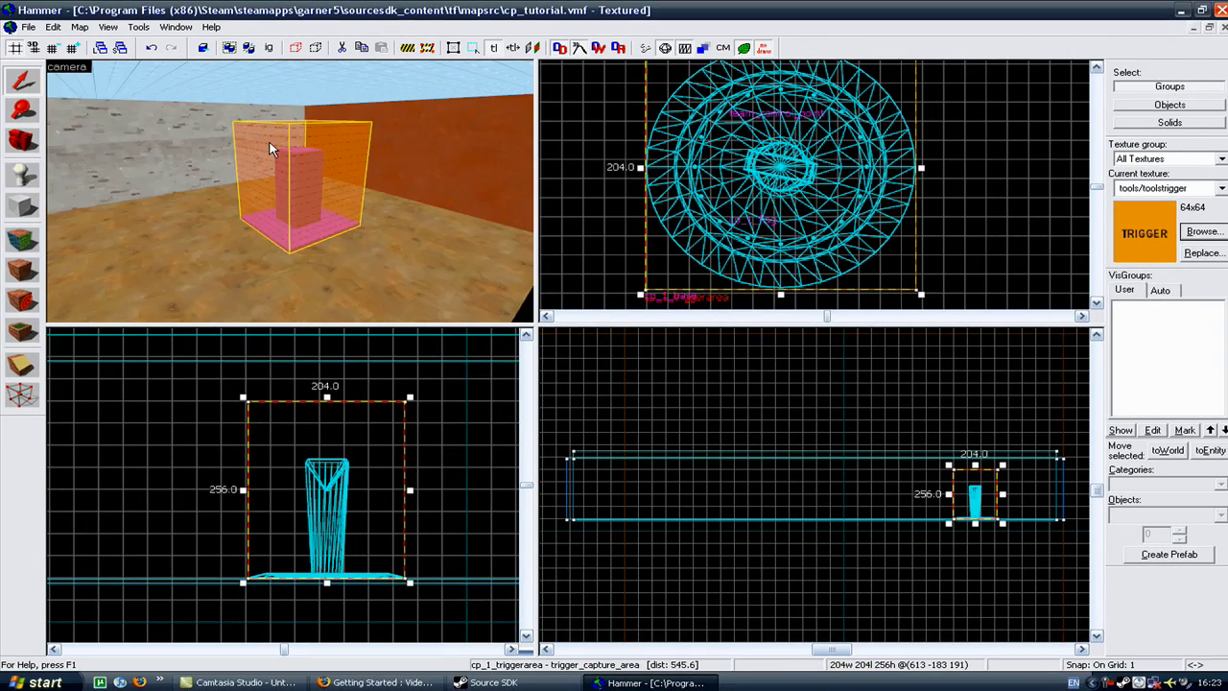
scroll(270, 147, "up", 3)
key("Left")
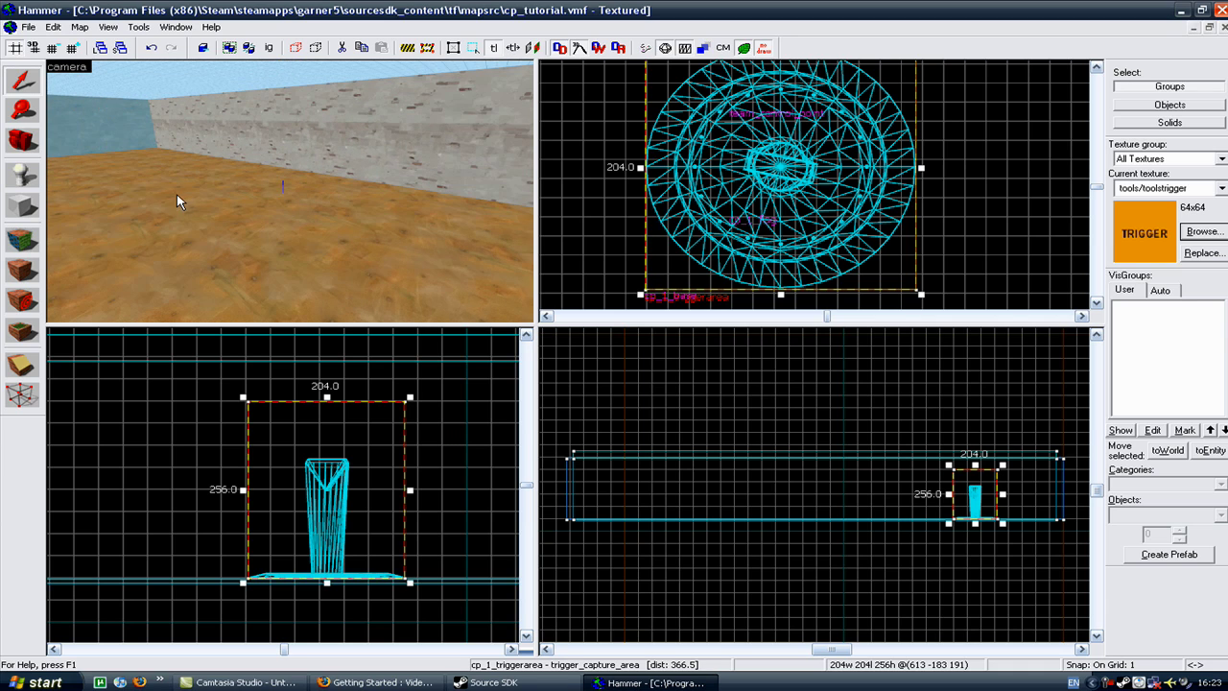
key("Left")
key("Right")
scroll(303, 273, "up", 5)
key("Left")
scroll(303, 272, "up", 1)
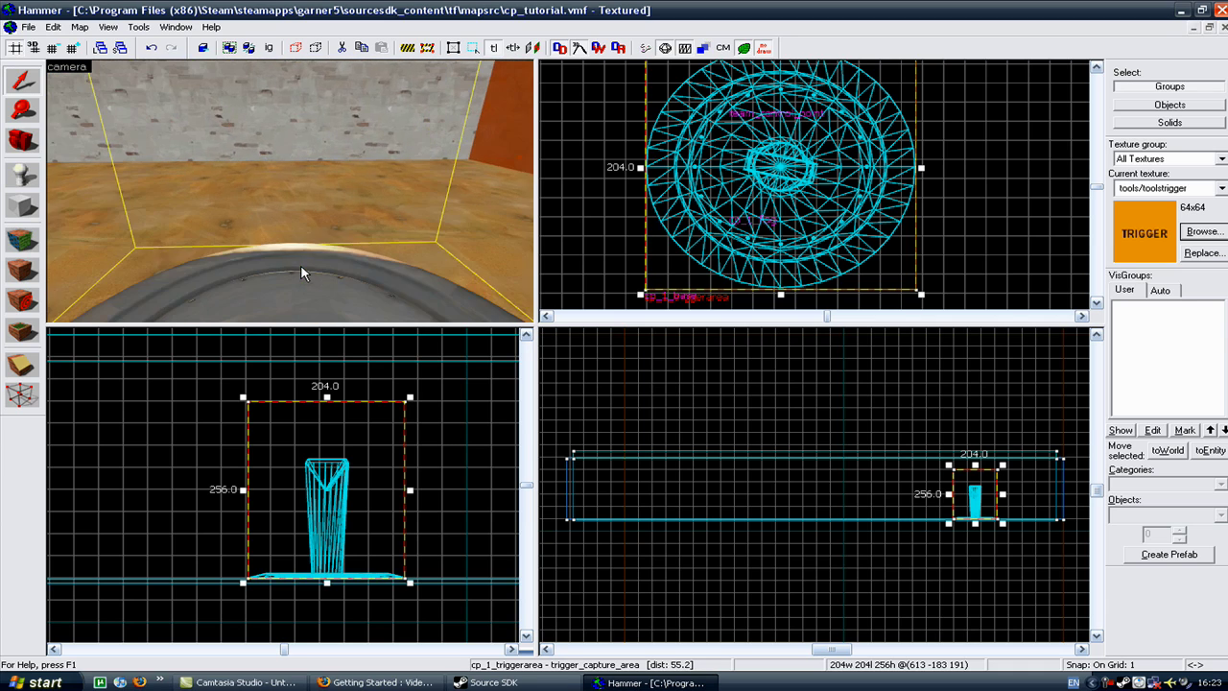
scroll(303, 272, "down", 5)
key("Left")
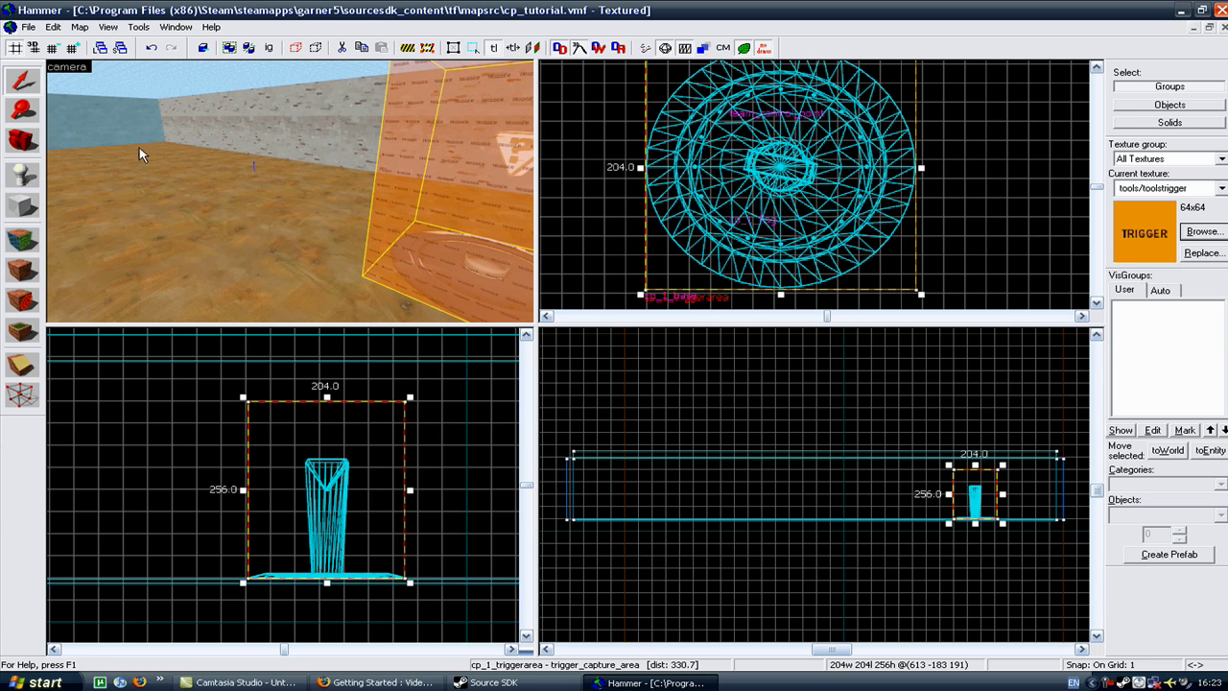
key("Right")
scroll(391, 284, "up", 5)
- Select the control point base, its flag and the capture trigger together and copy them
left_click_drag(392, 283, 351, 205)
left_click(352, 206)
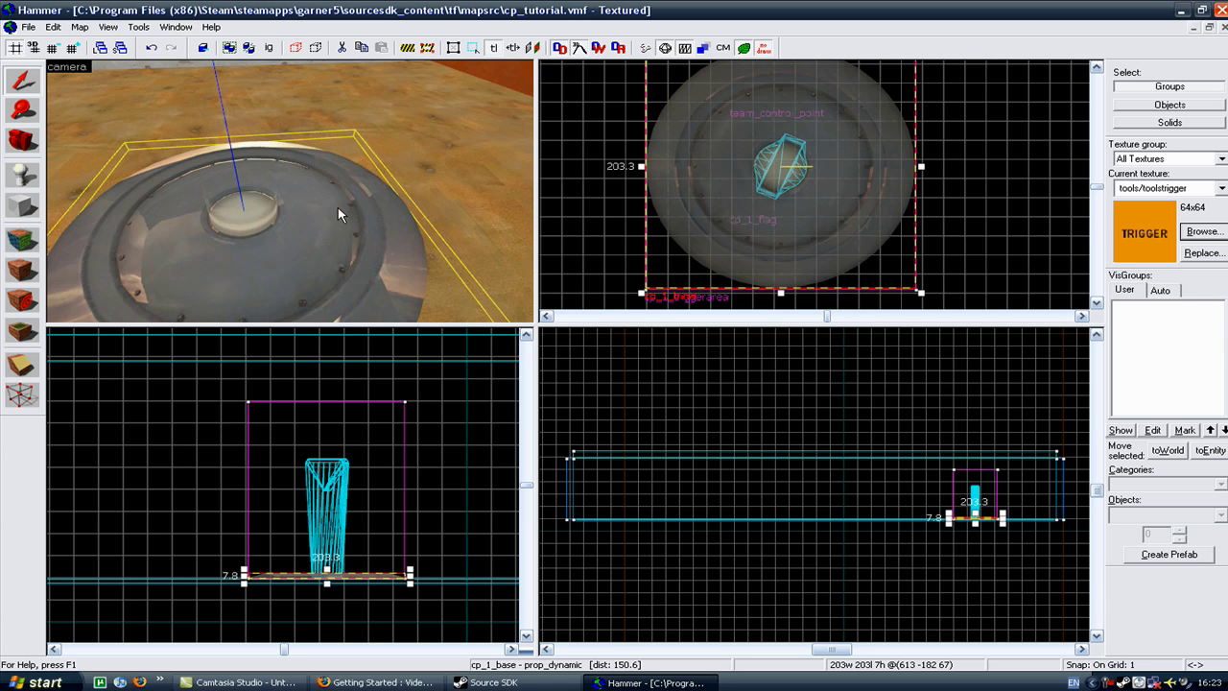
left_click(256, 219, "ctrl")
scroll(268, 211, "down", 5)
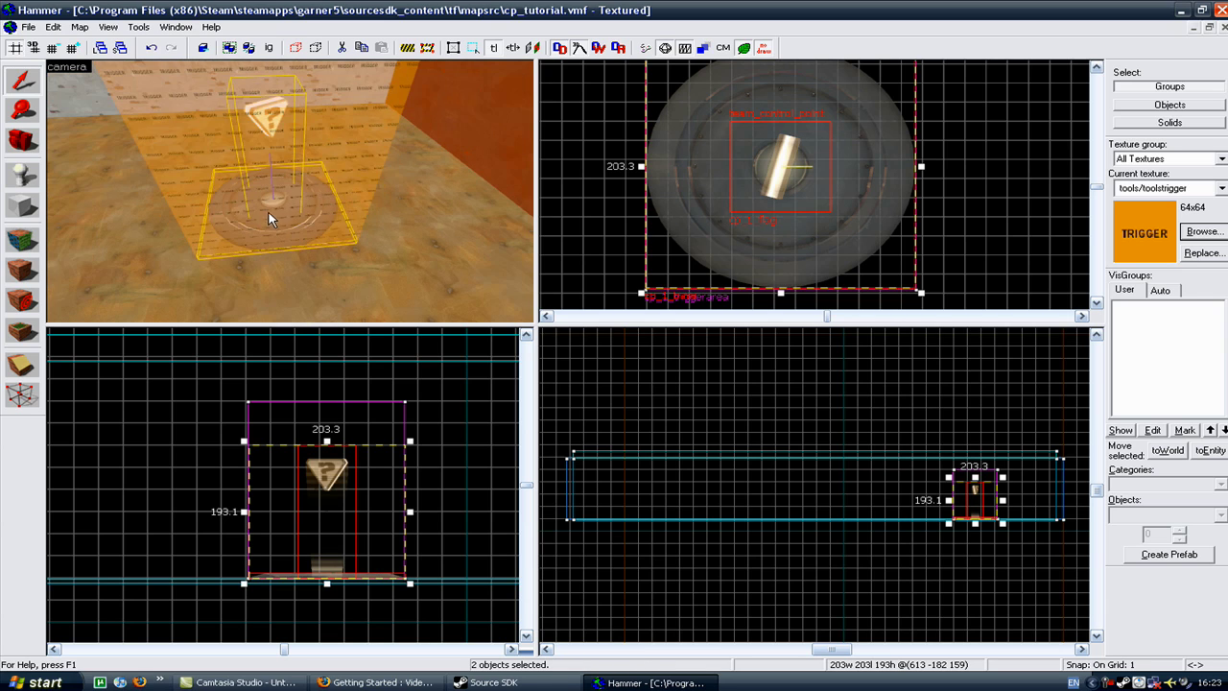
left_click(269, 211, "ctrl")
right_click(804, 214)
left_click(830, 238)
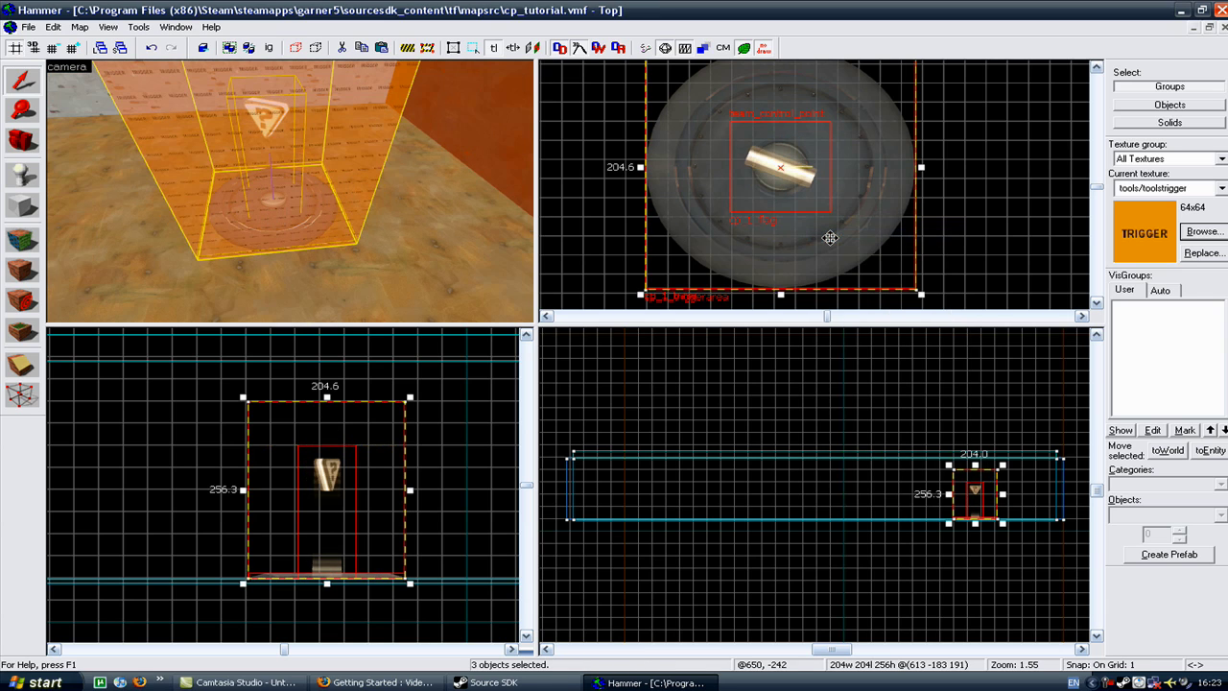
- Paste a copy of the control point set near the map's middle, resting on the floor at about (-276, -197, 190)
scroll(783, 498, "up", 5)
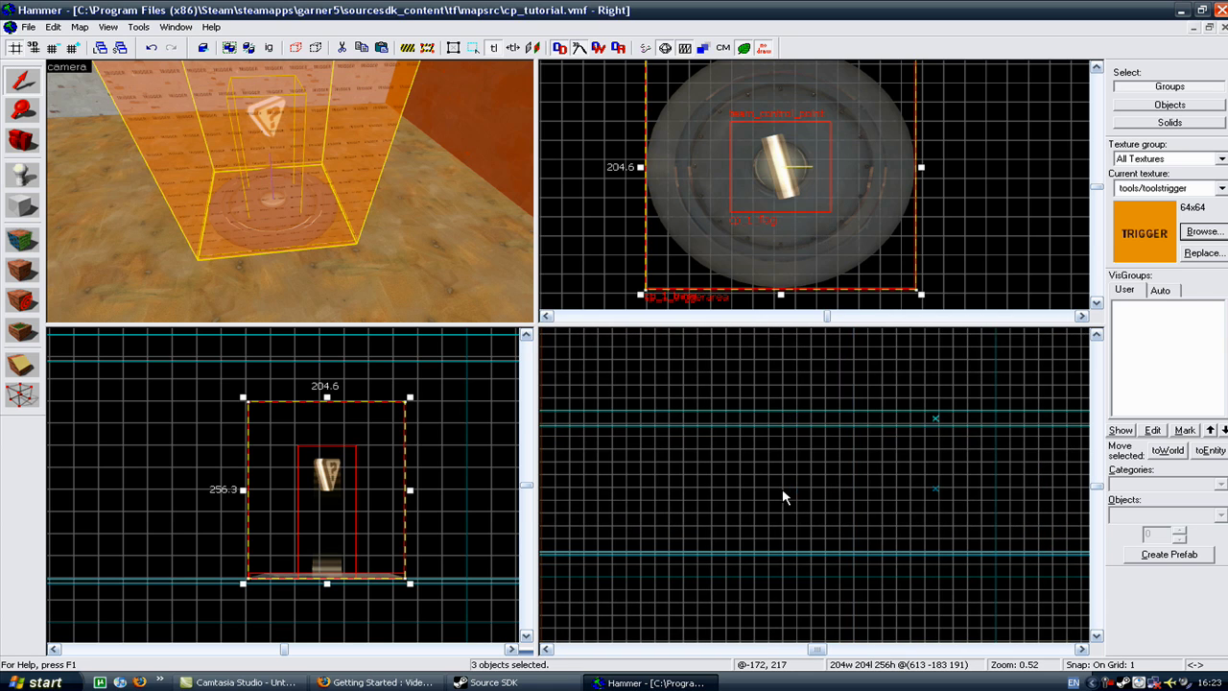
right_click(849, 489)
left_click(861, 495)
scroll(874, 486, "up", 4)
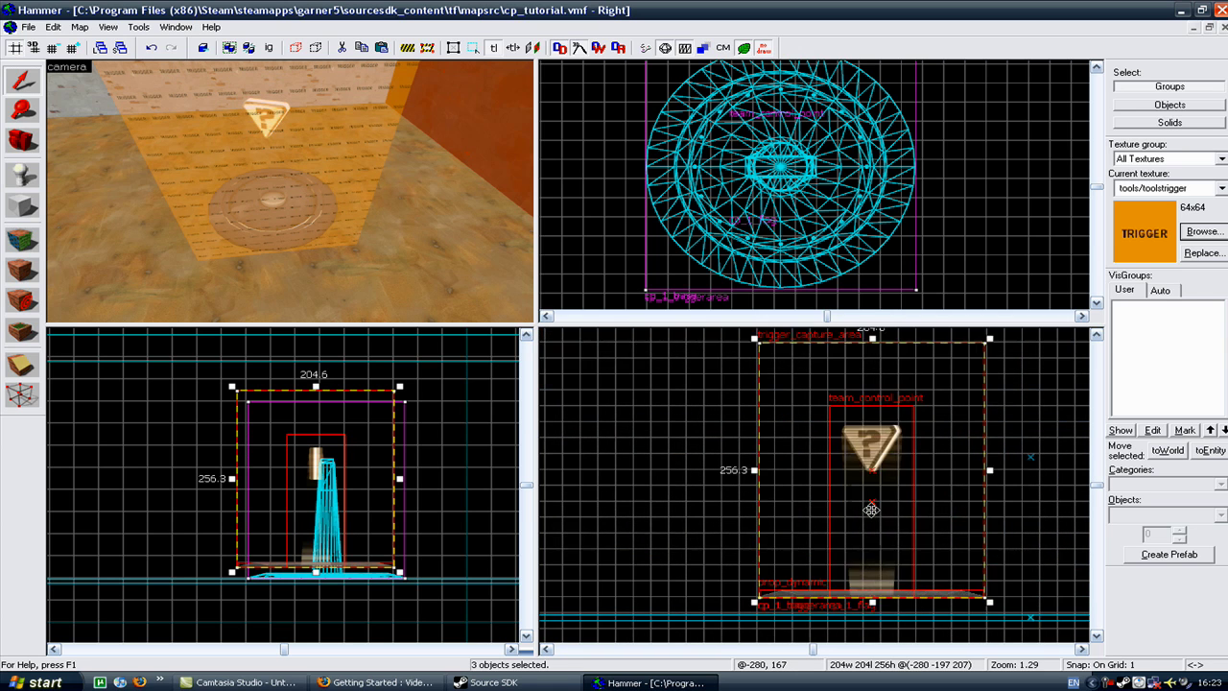
left_click_drag(888, 498, 893, 515)
scroll(891, 514, "up", 4)
key("Escape")
scroll(899, 496, "down", 8)
key("Left")
key("Left")
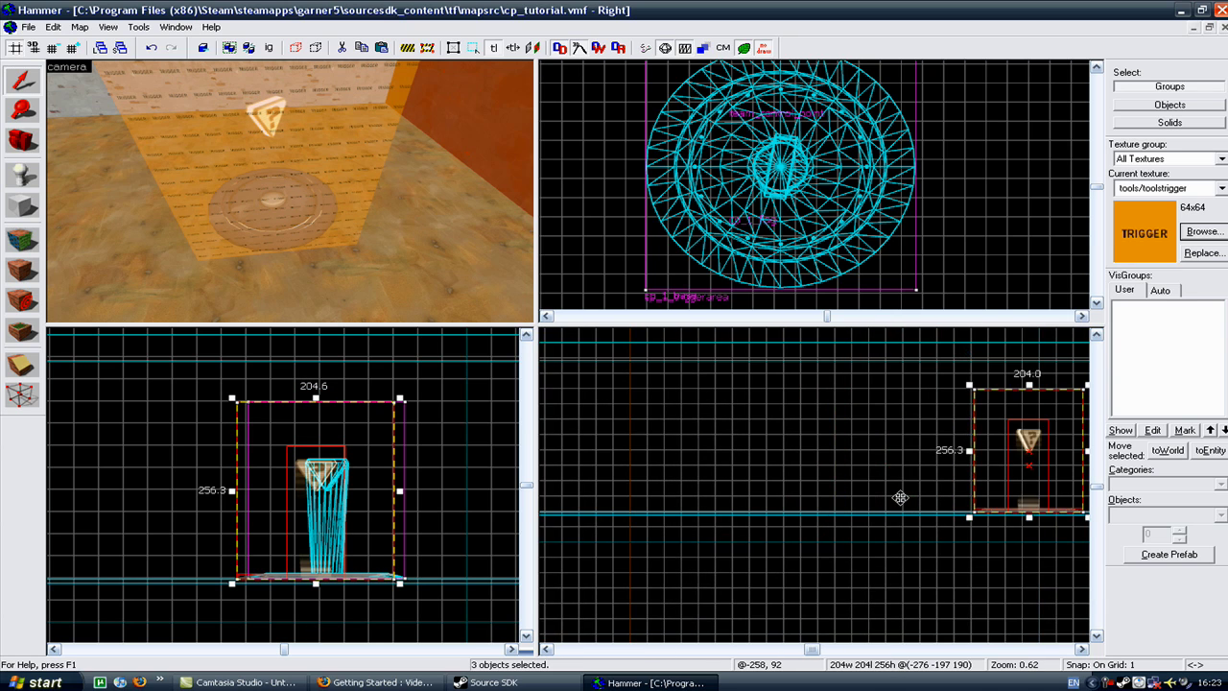
- Paste another copy of the control point set near the map's far end, resting on the floor at about (-952, -197, 190)
right_click(843, 444)
left_click(872, 453)
left_click_drag(881, 490, 825, 490)
scroll(825, 490, "up", 4)
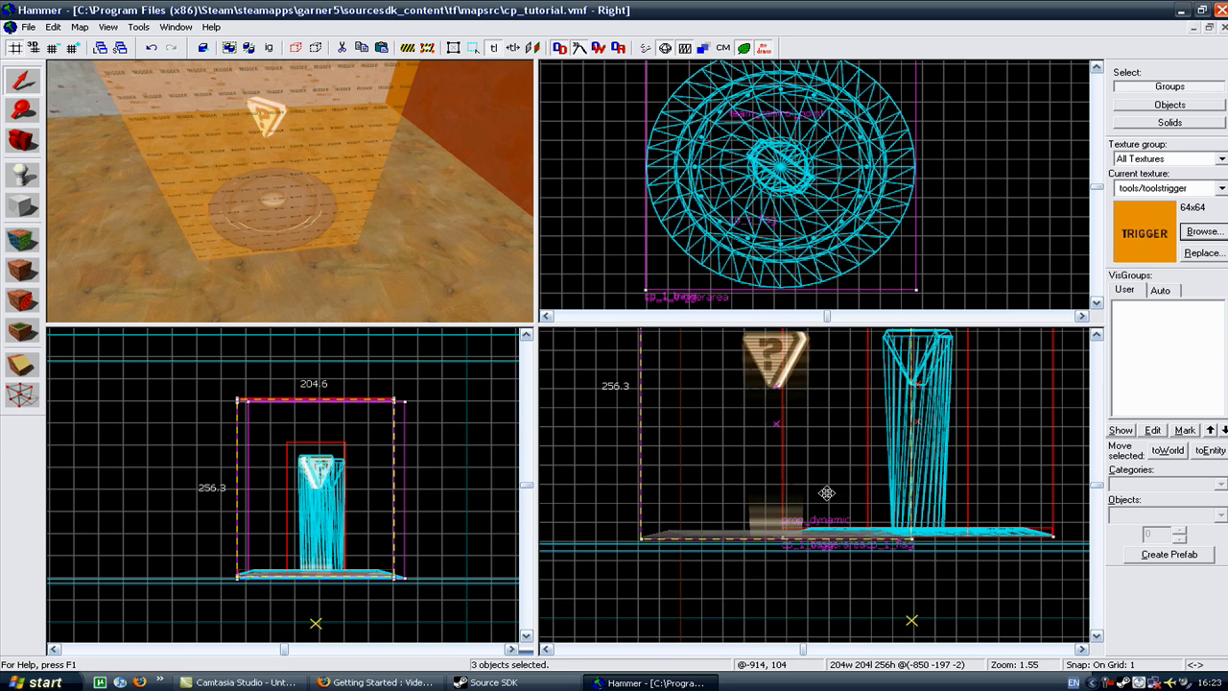
scroll(826, 496, "up", 5)
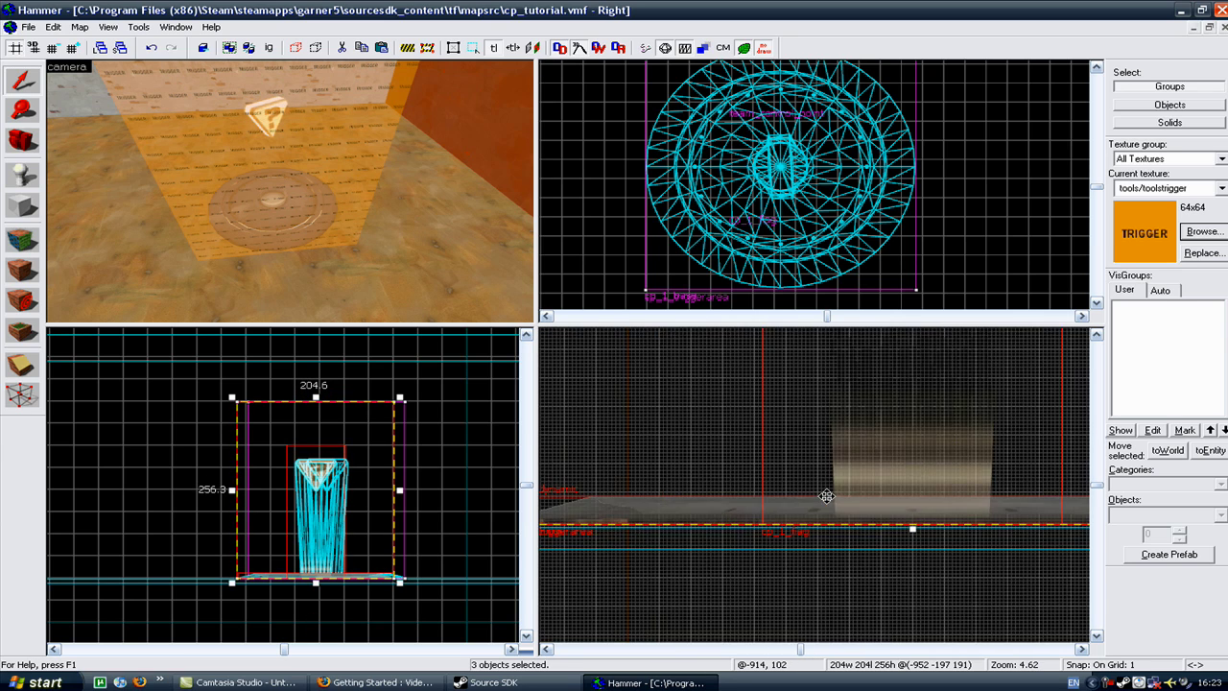
scroll(798, 518, "up", 4)
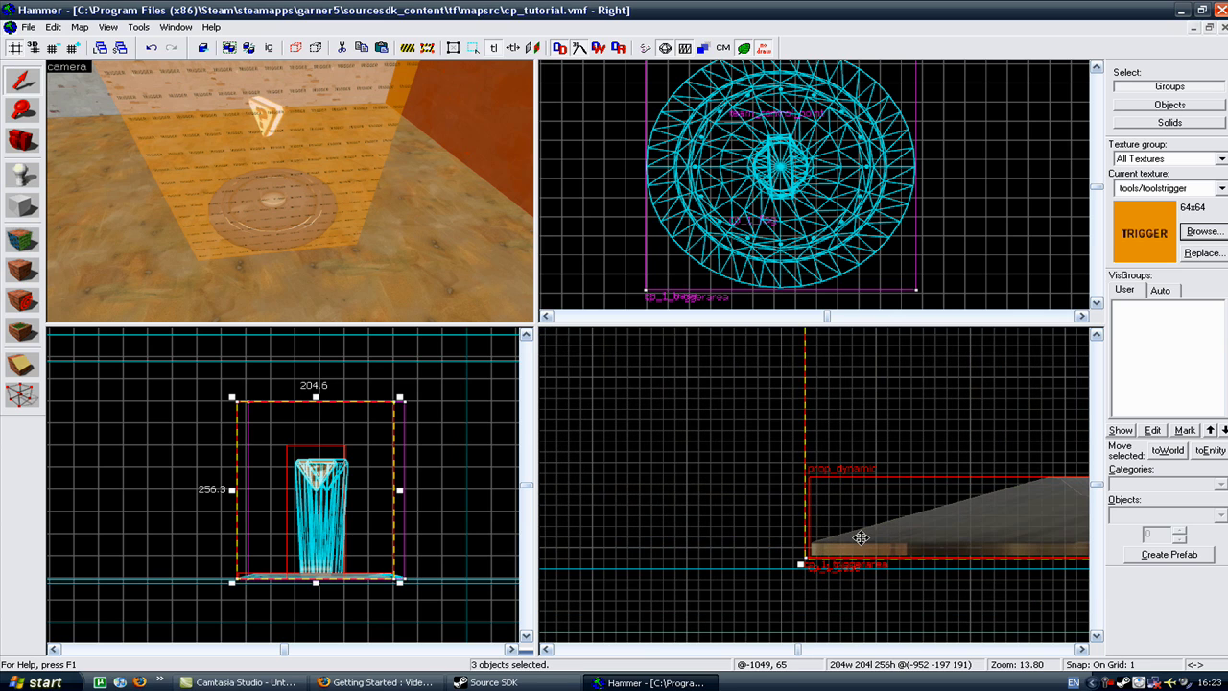
scroll(862, 481, "down", 7)
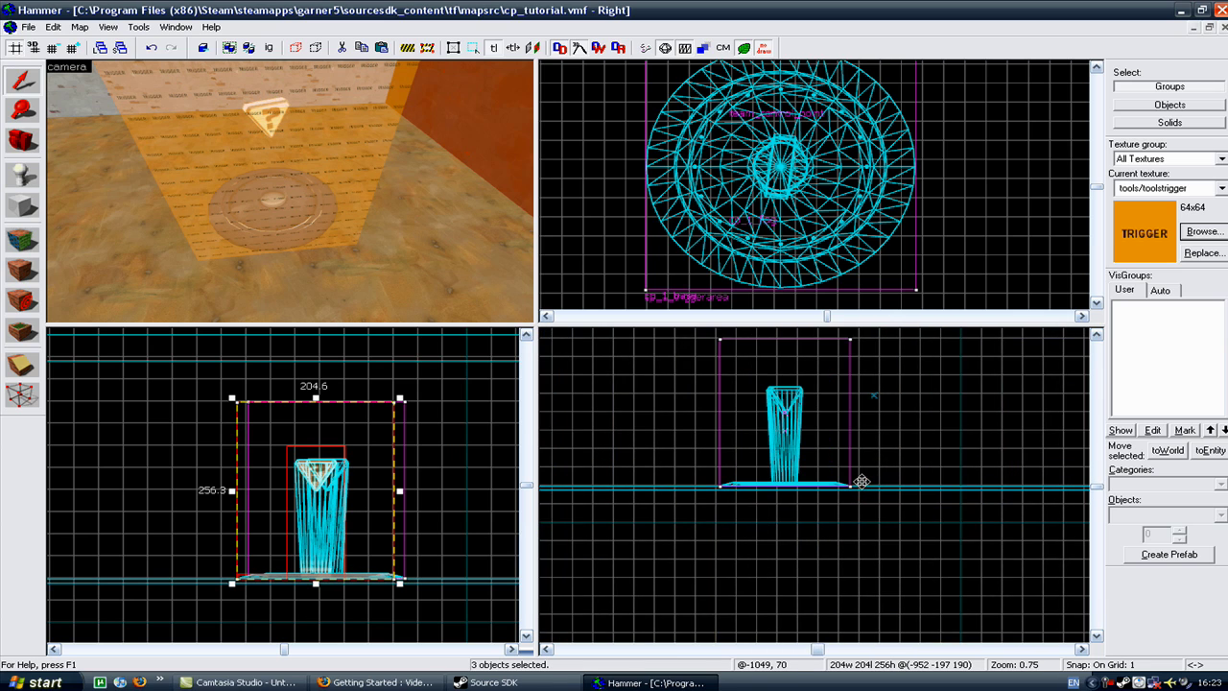
scroll(846, 462, "down", 5)
key("z")
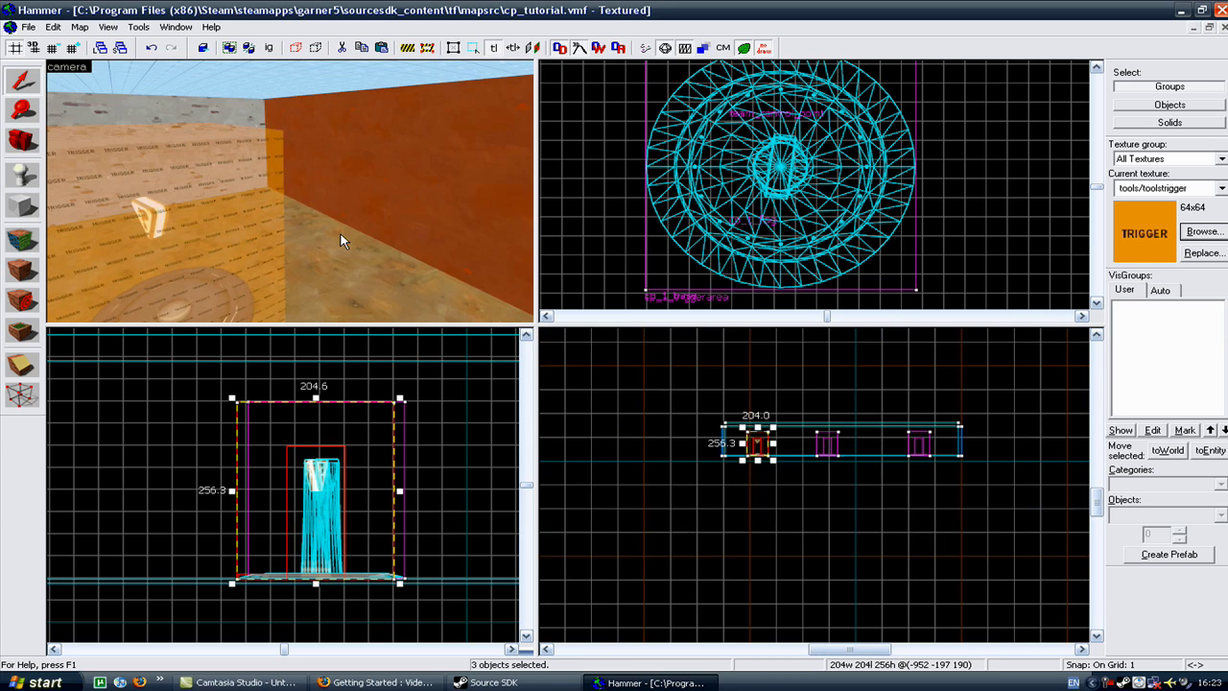
key("s")
key("w")
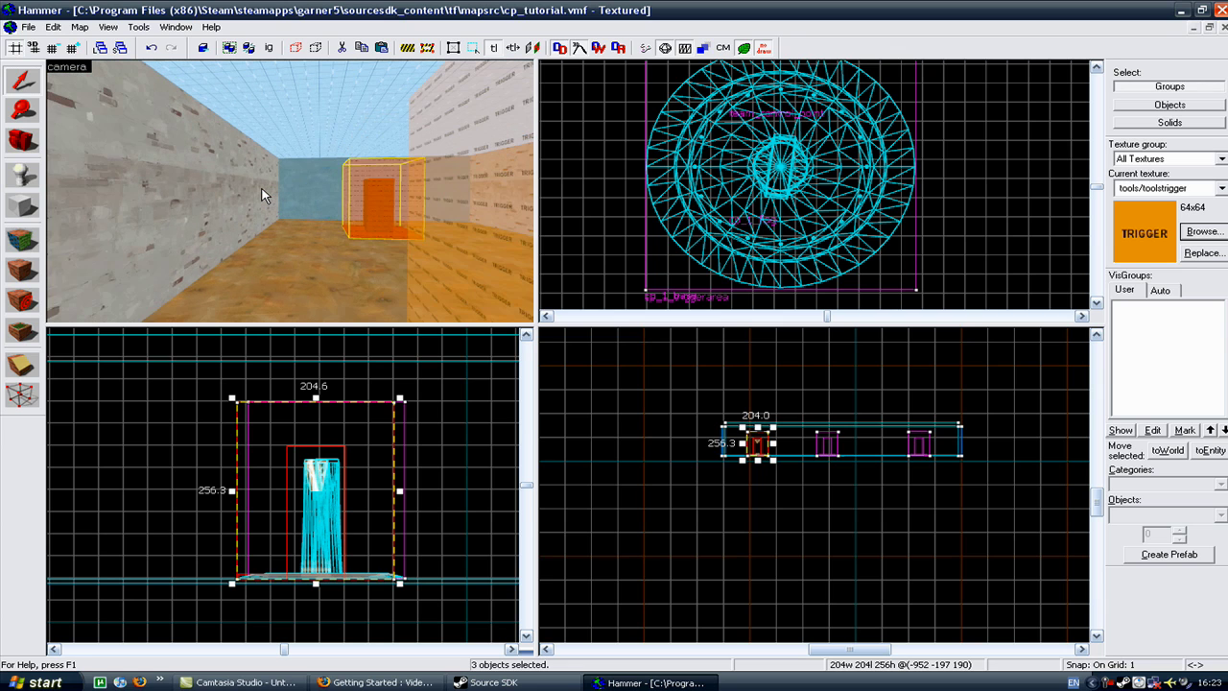
- Look over the pasted control point sets in the 3D camera view and move close to the middle point's base
key("s")
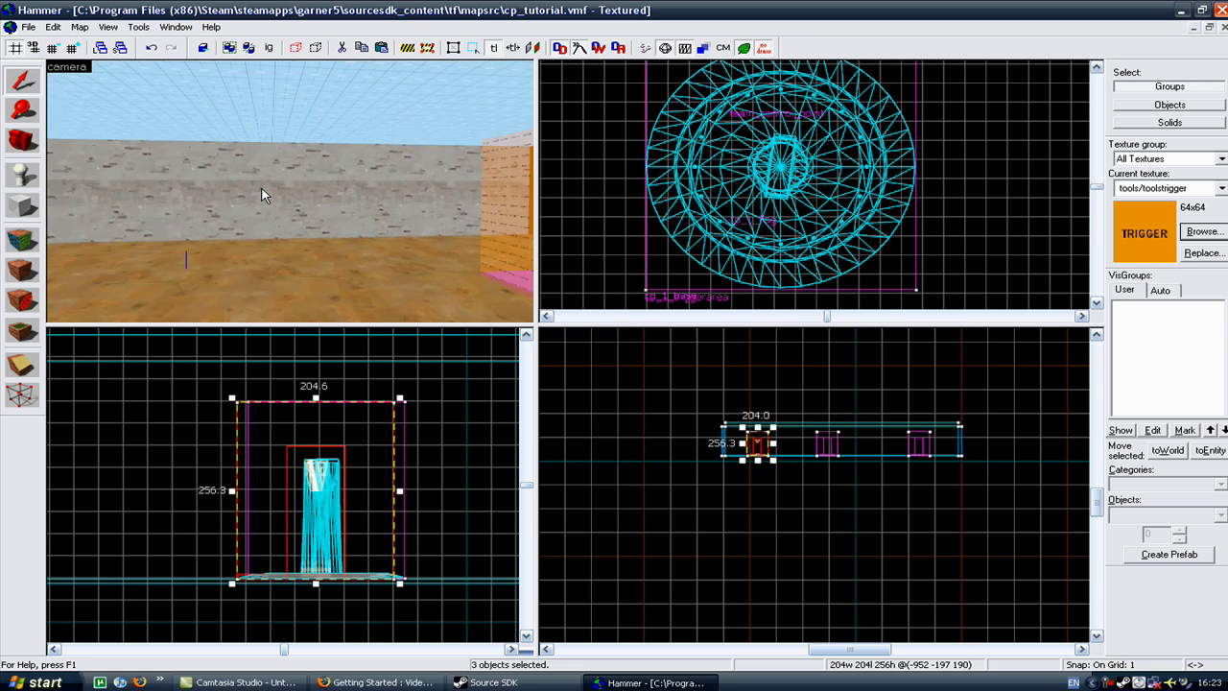
left_click_drag(261, 189, 422, 227)
key("w")
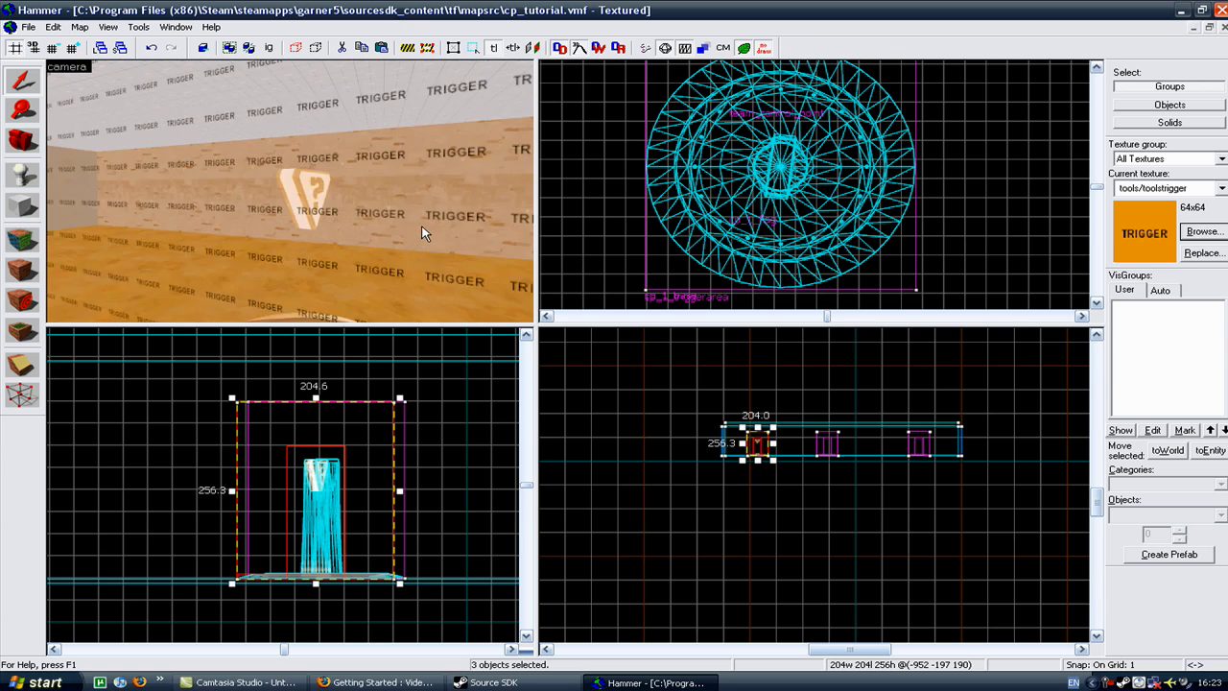
key("s")
key("w")
key("s")
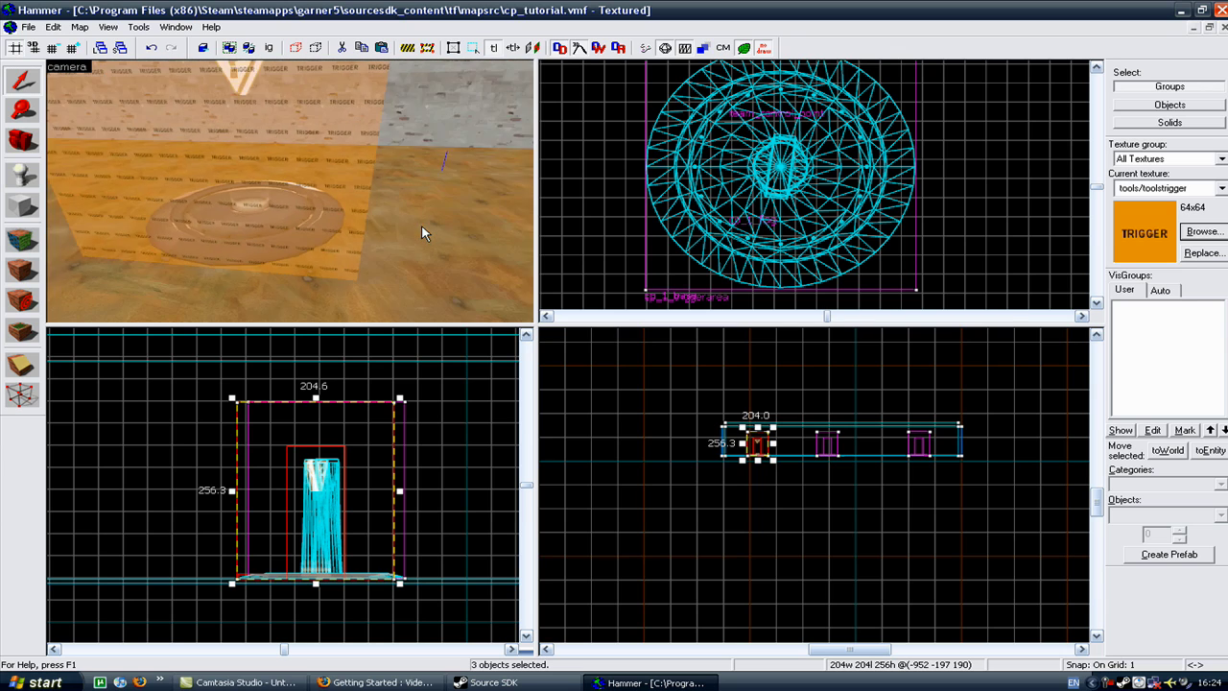
key("w")
key("s")
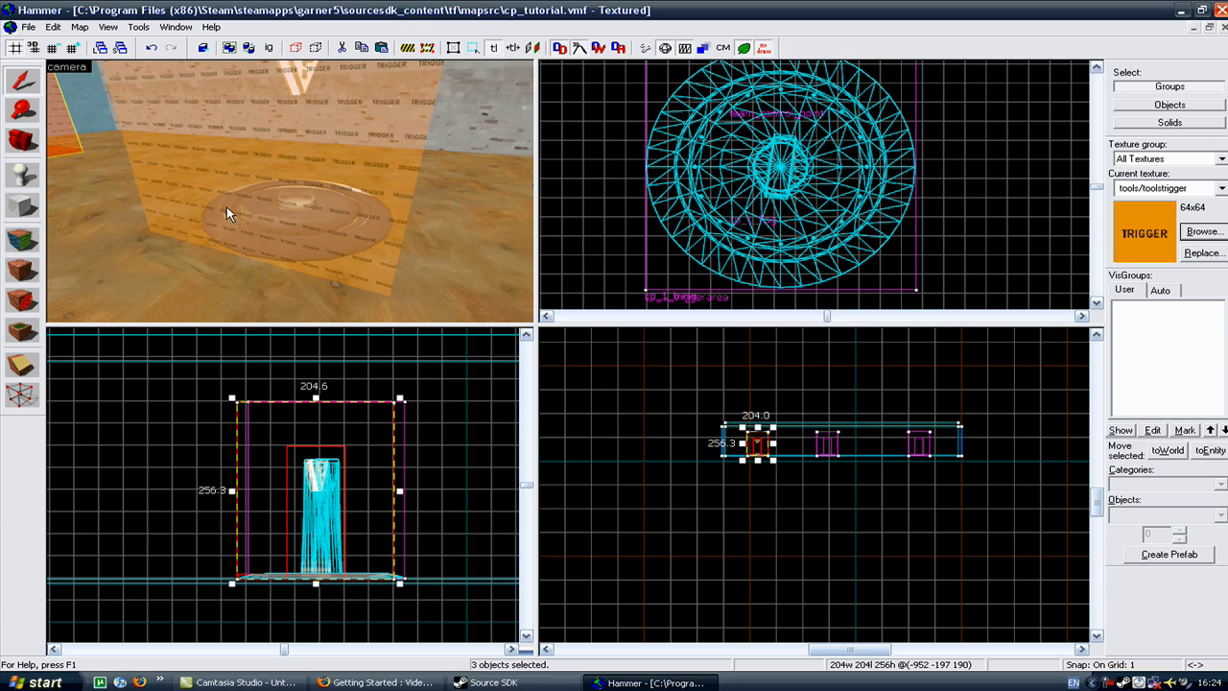
left_click_drag(273, 222, 271, 230)
left_click_drag(186, 184, 340, 103)
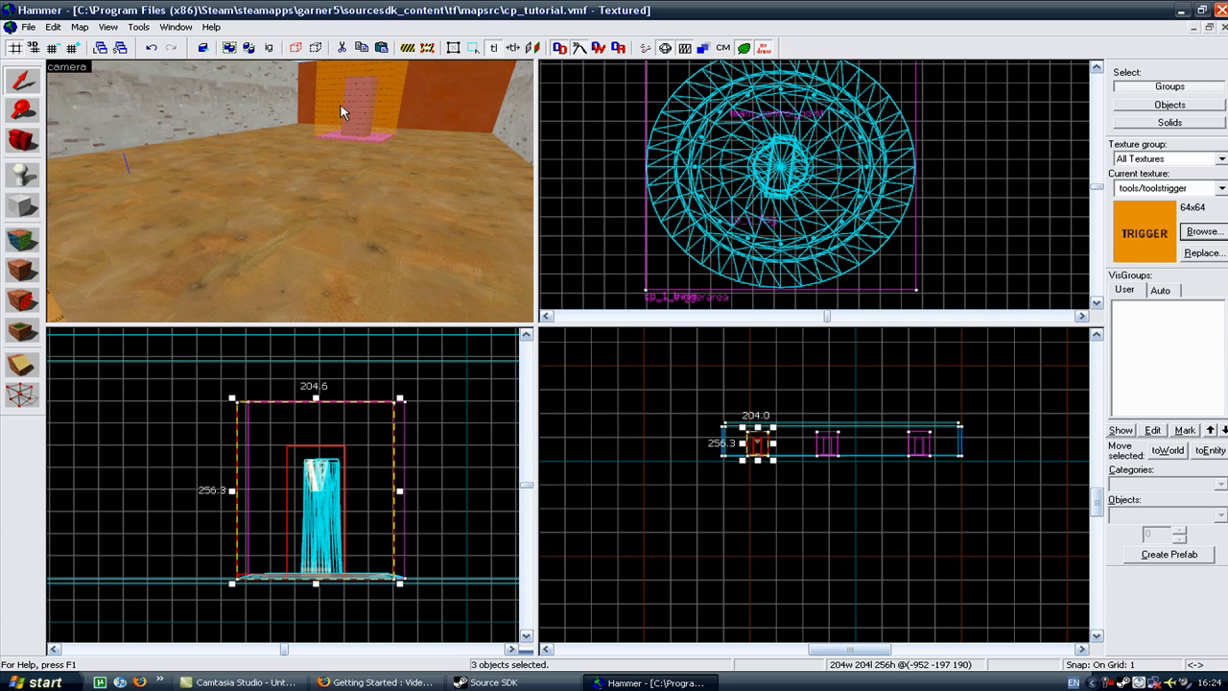
key("Up")
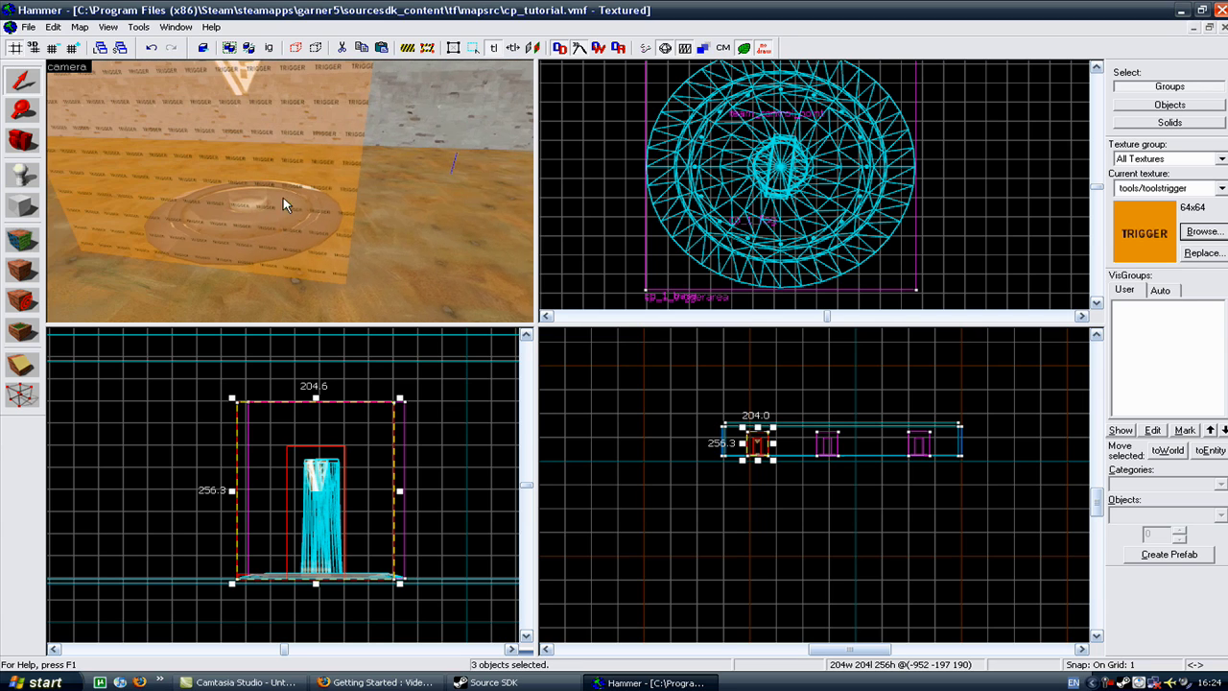
key("w")
key("Down")
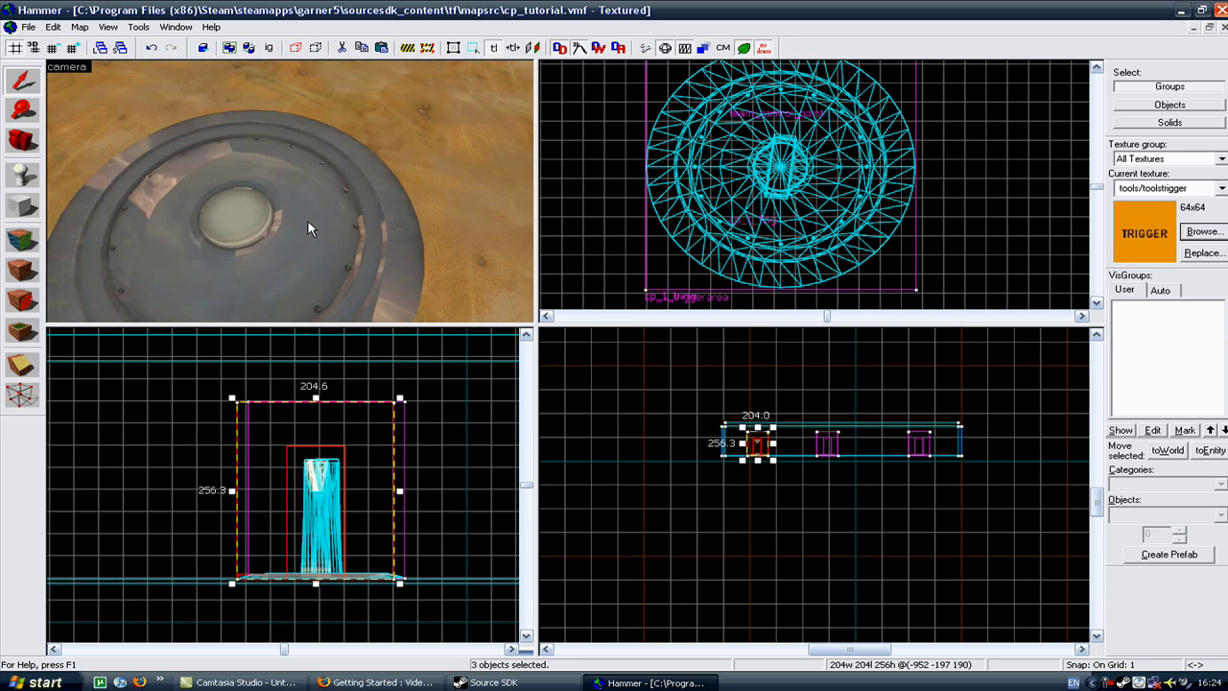
- Rename the middle control point's base prop to cp_2_base and apply the change
left_click(324, 215)
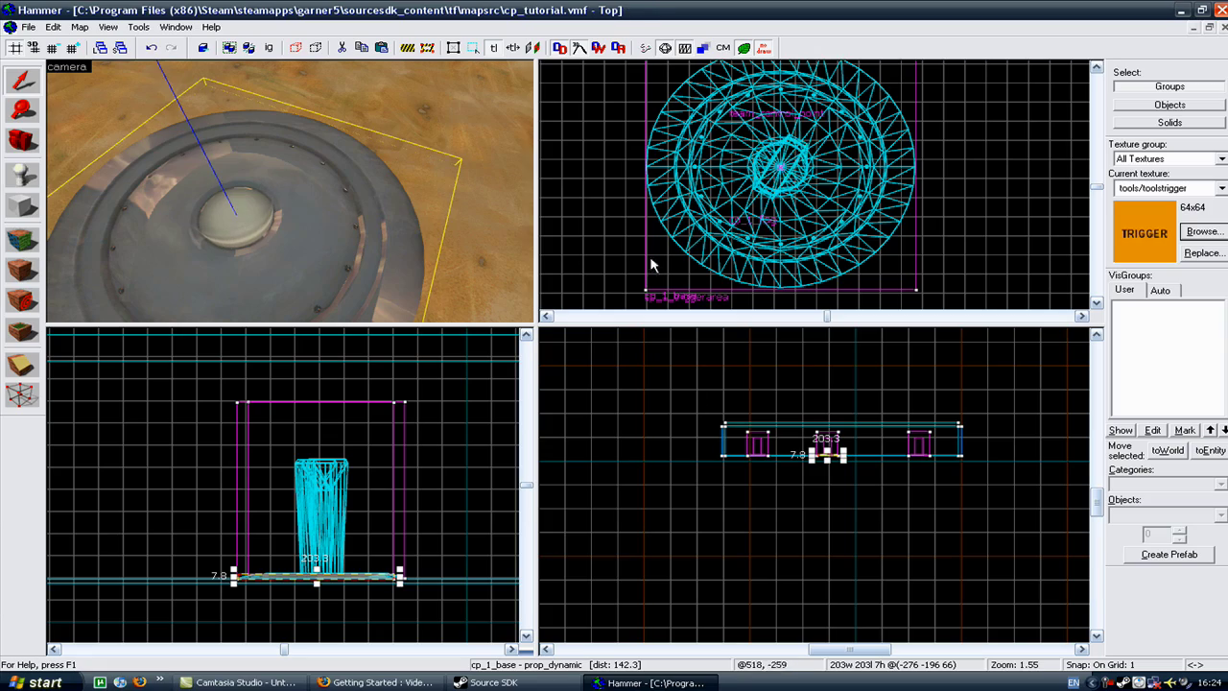
double_click(342, 231)
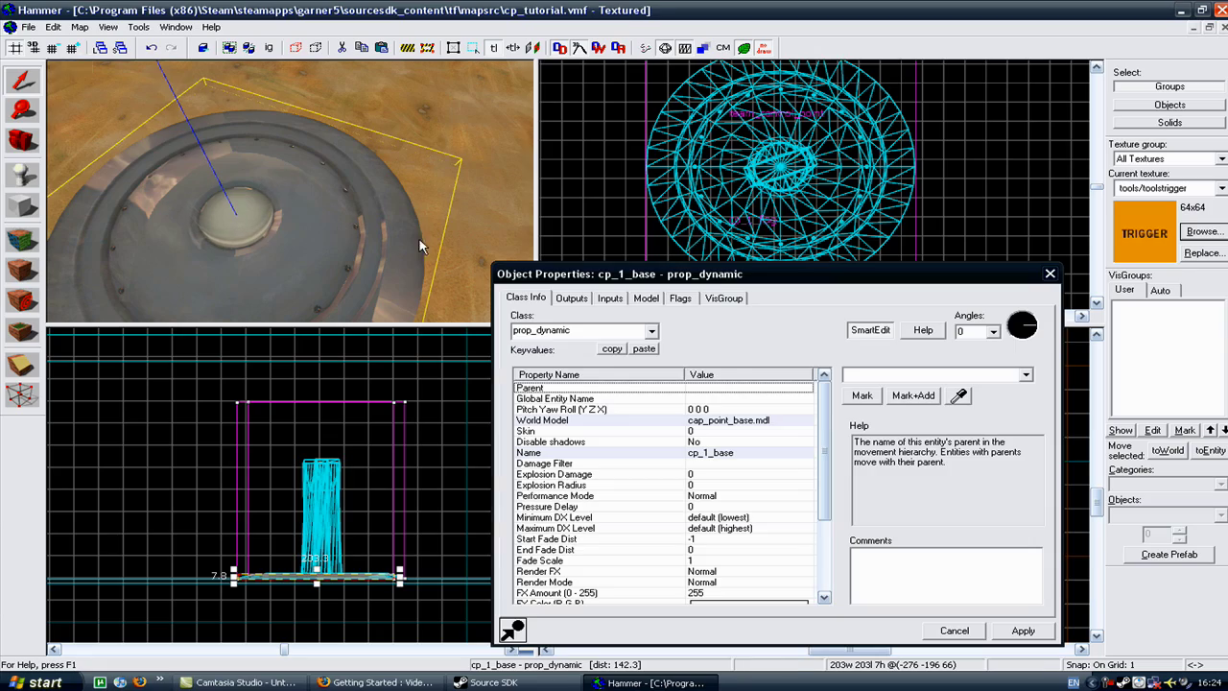
left_click(710, 451)
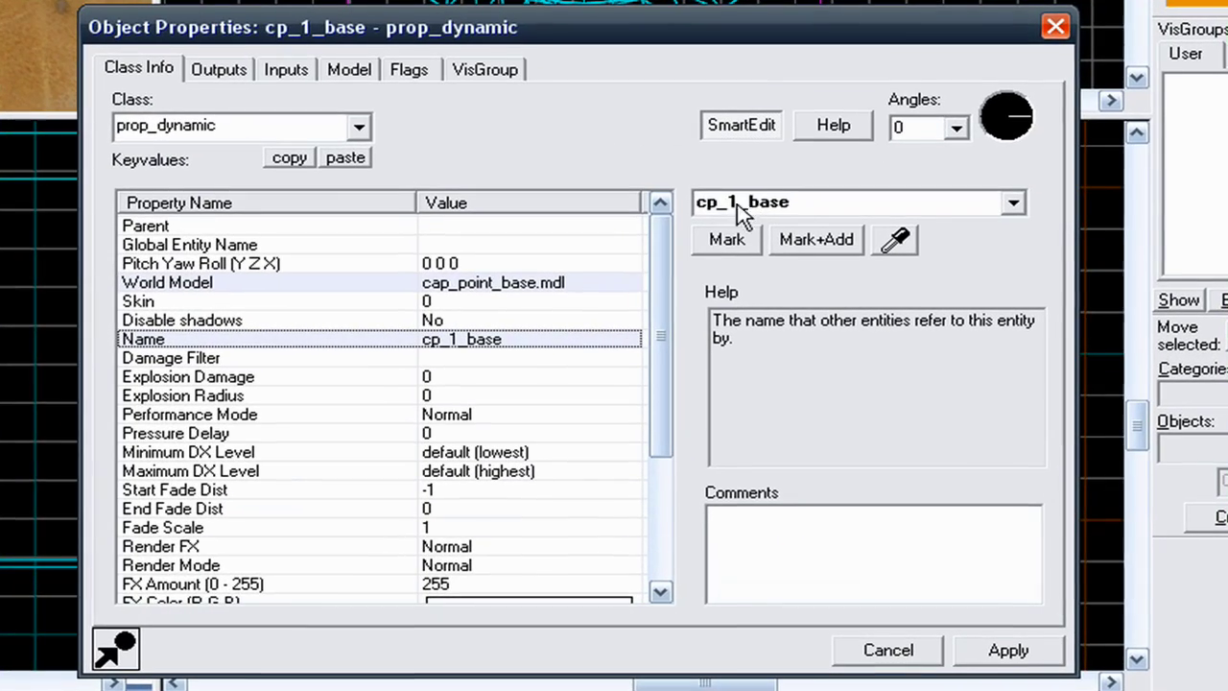
double_click(867, 375)
left_click(739, 202)
key("BackSpace")
type("2_base")
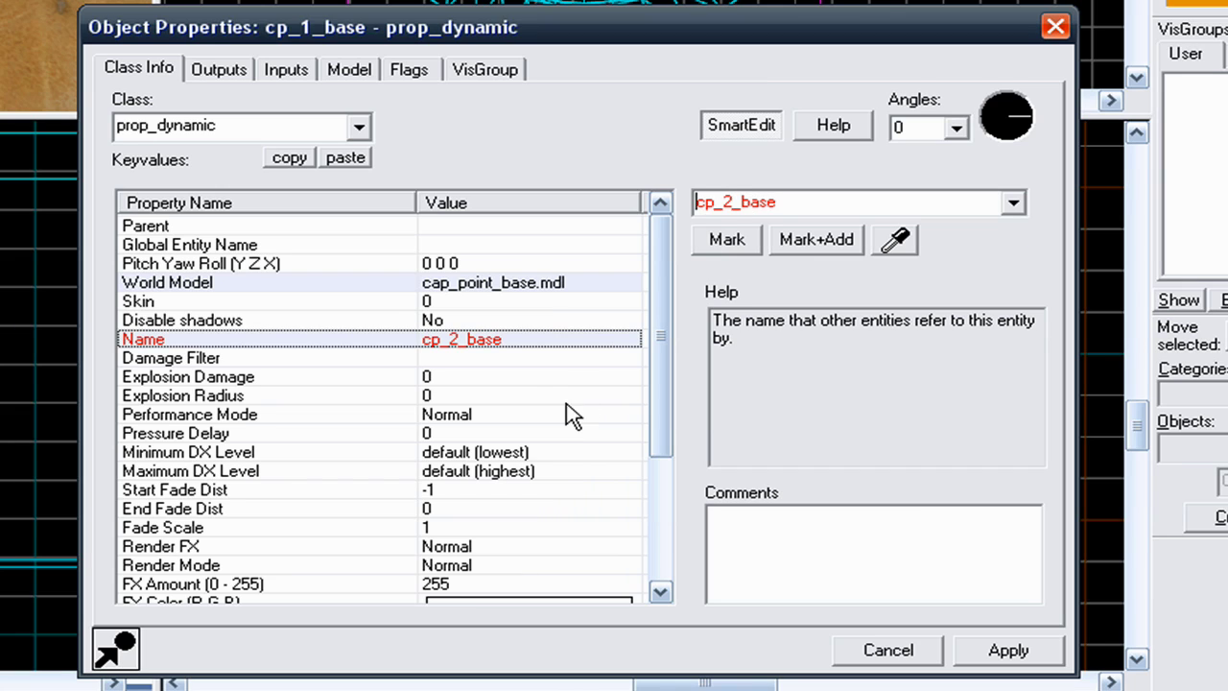
left_click(547, 358)
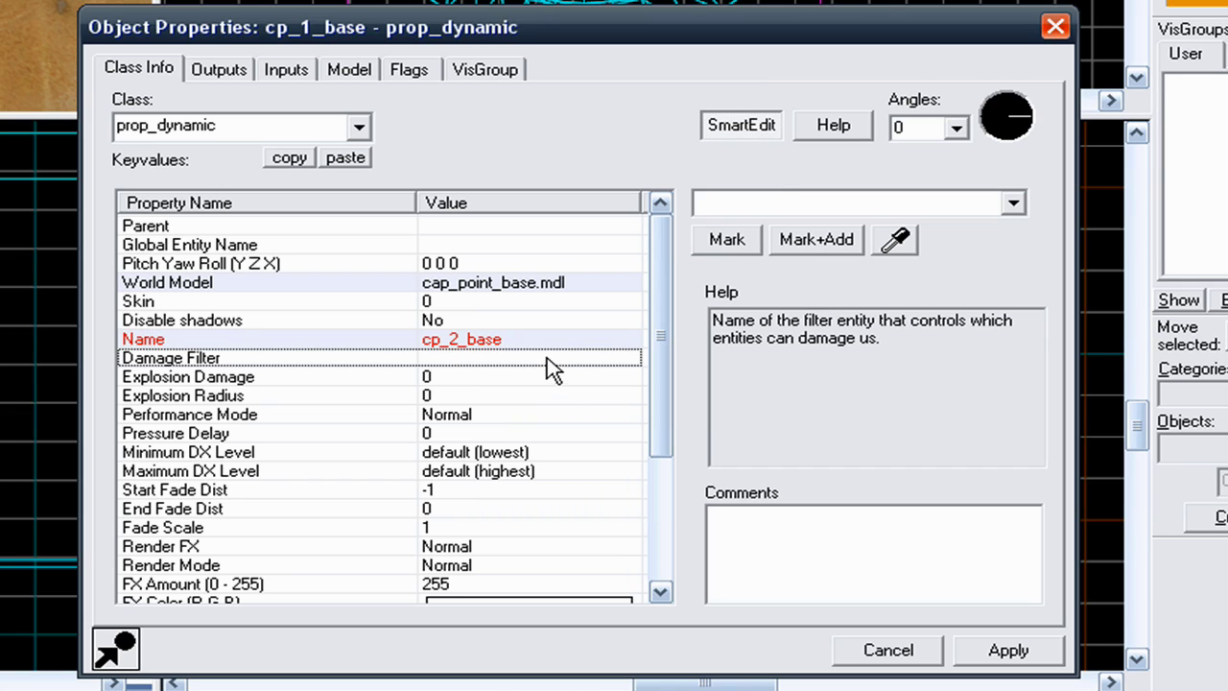
left_click(971, 657)
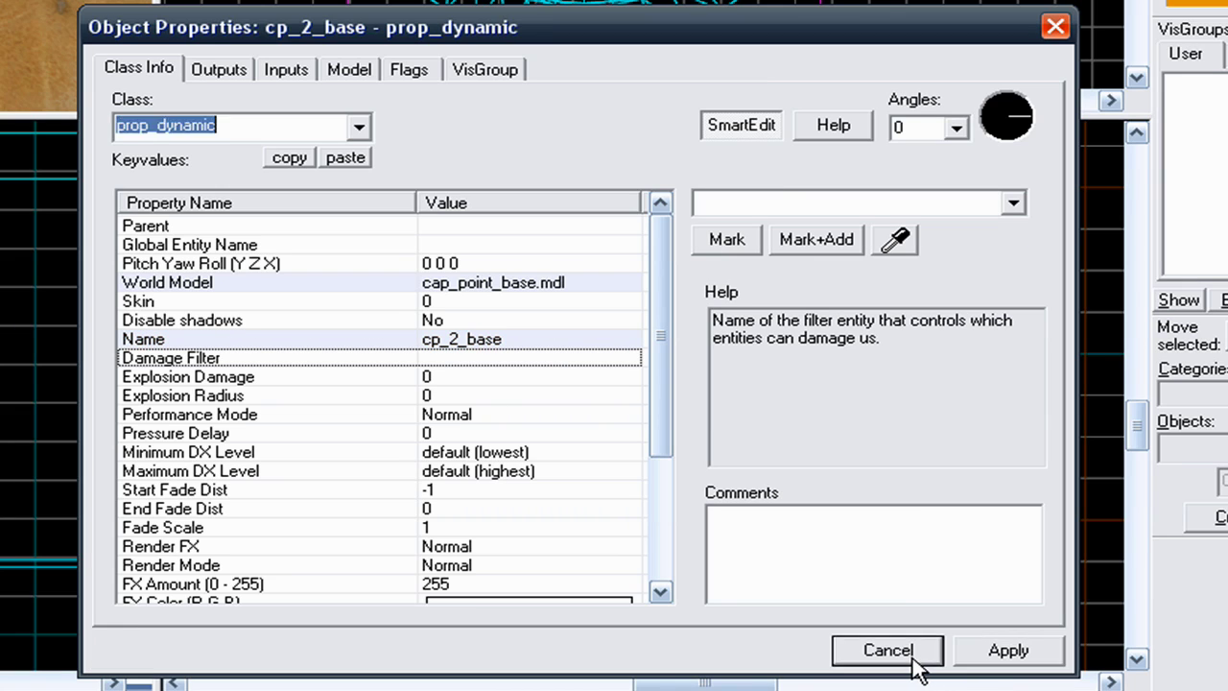
left_click(915, 658)
- Open the properties of the middle set's team_control_point and rename it cp_2_flag
left_click(665, 336)
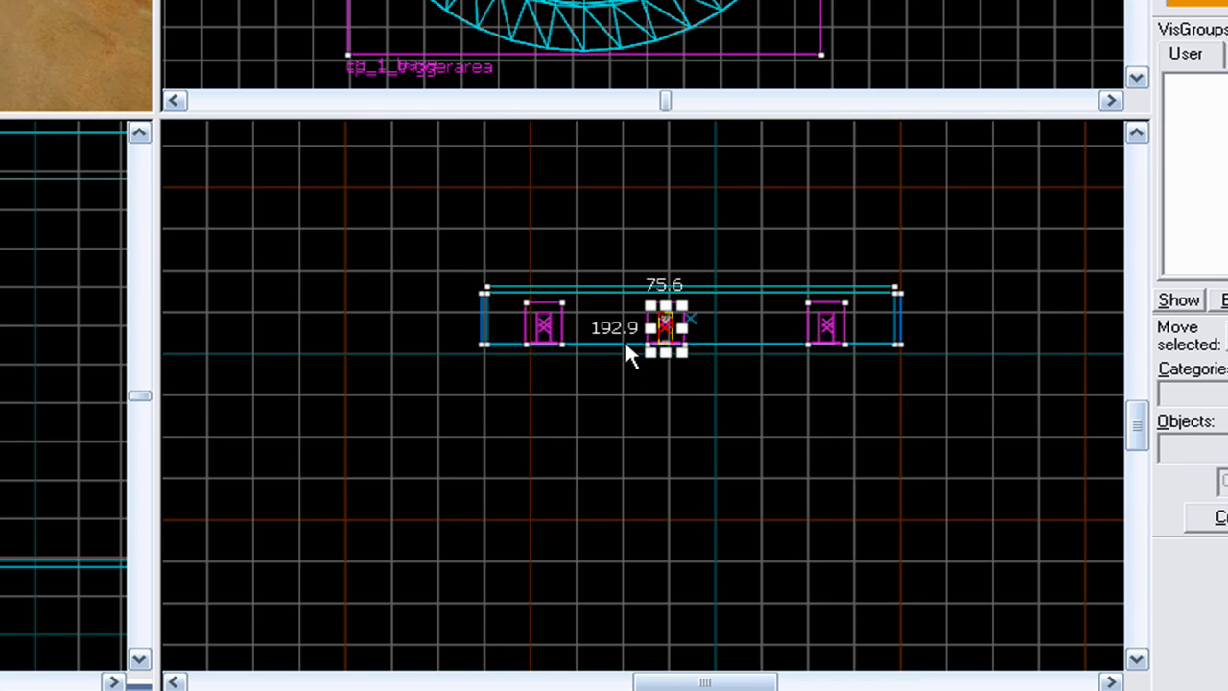
scroll(639, 359, "up", 3)
right_click(749, 325)
left_click(781, 261)
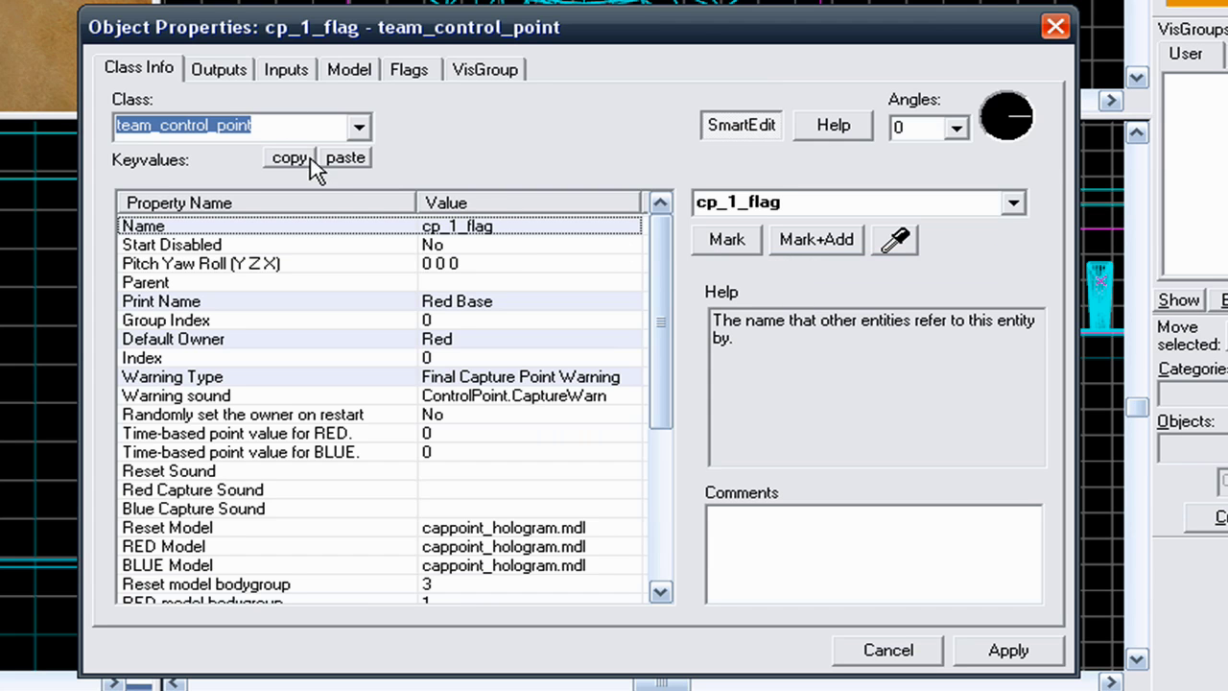
left_click(468, 228)
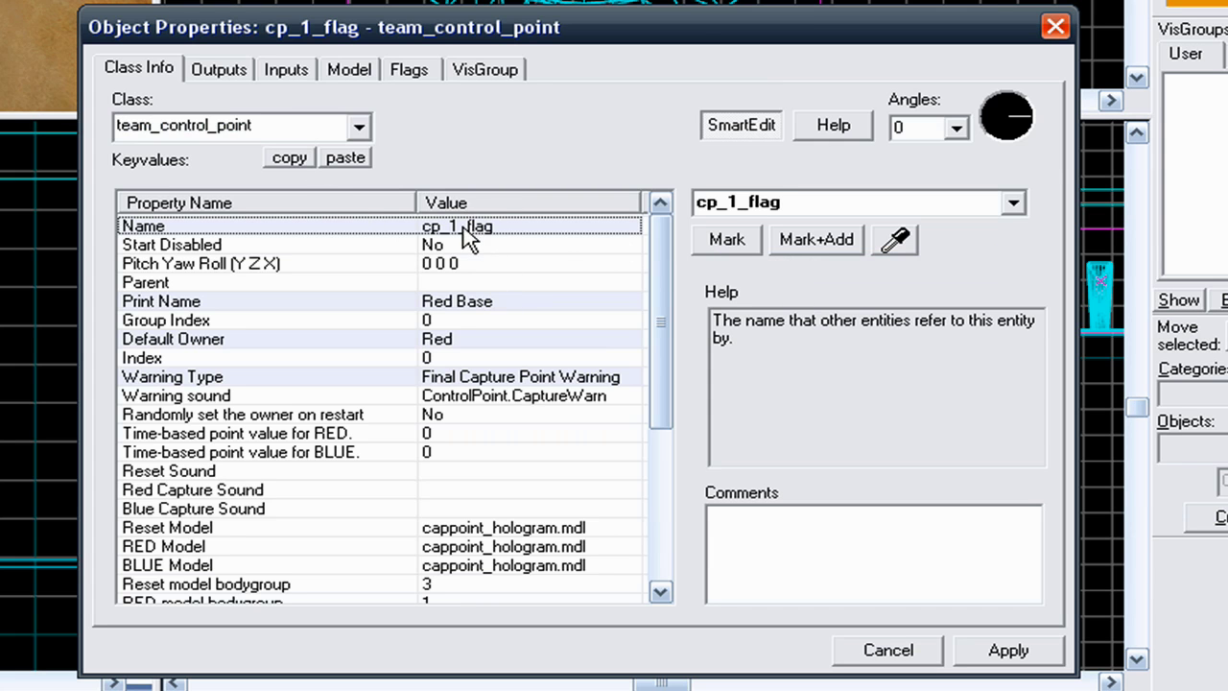
double_click(743, 204)
left_click(734, 202)
key("BackSpace")
type("2")
- Set the middle control point's print name to Neutral and its default owner to Neither
left_click(485, 303)
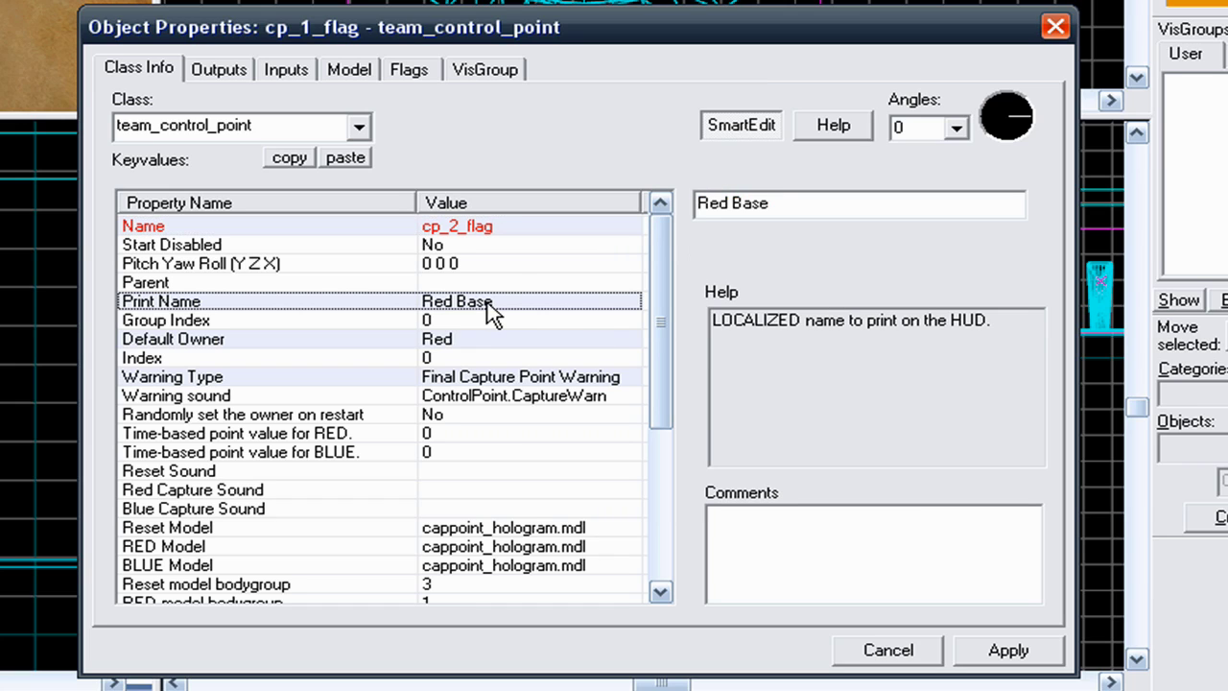
left_click_drag(778, 204, 645, 205)
type("Neutral")
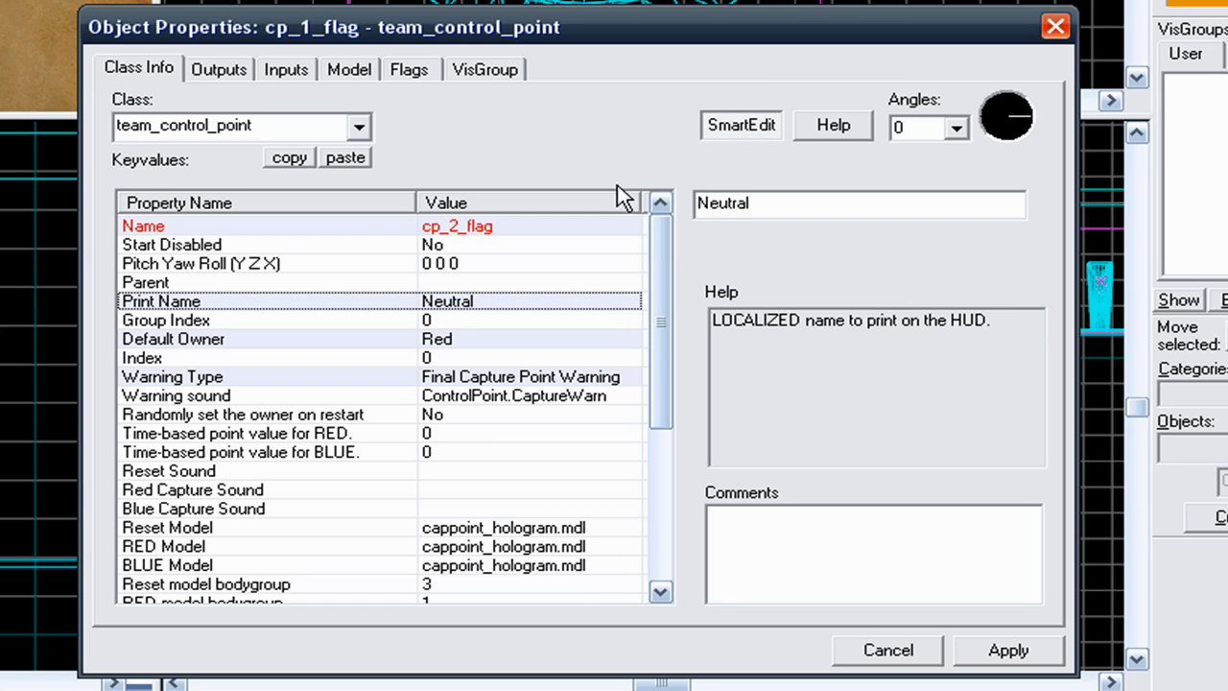
left_click(437, 338)
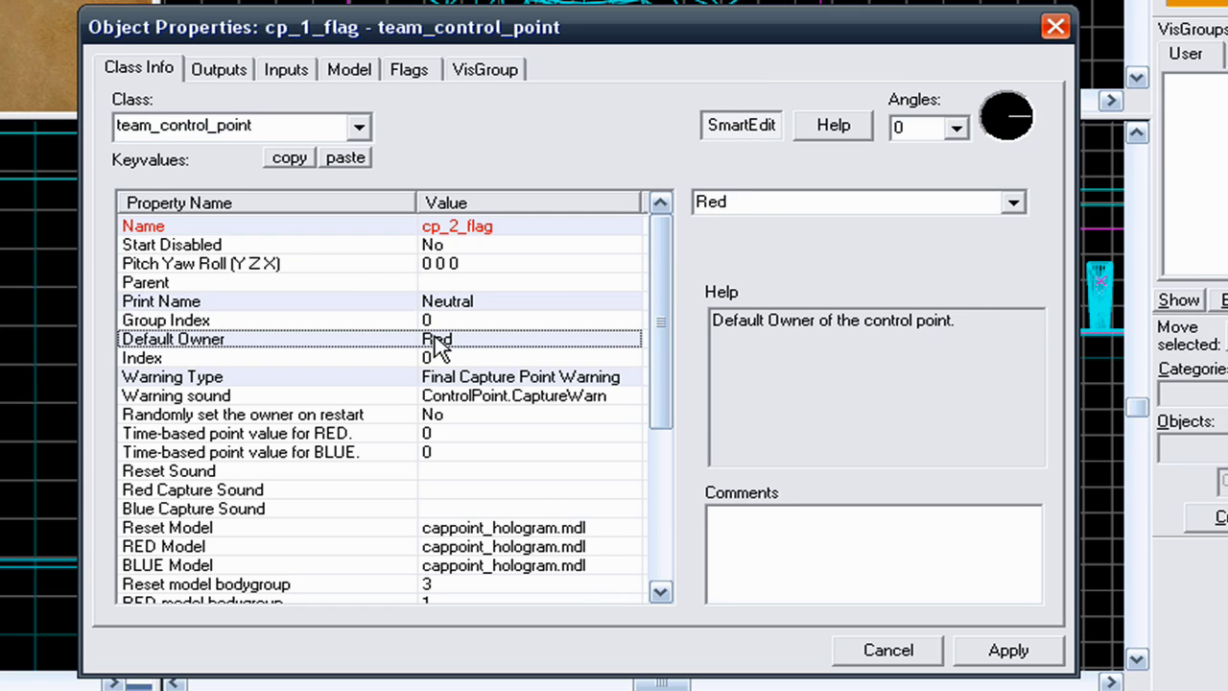
left_click(1015, 205)
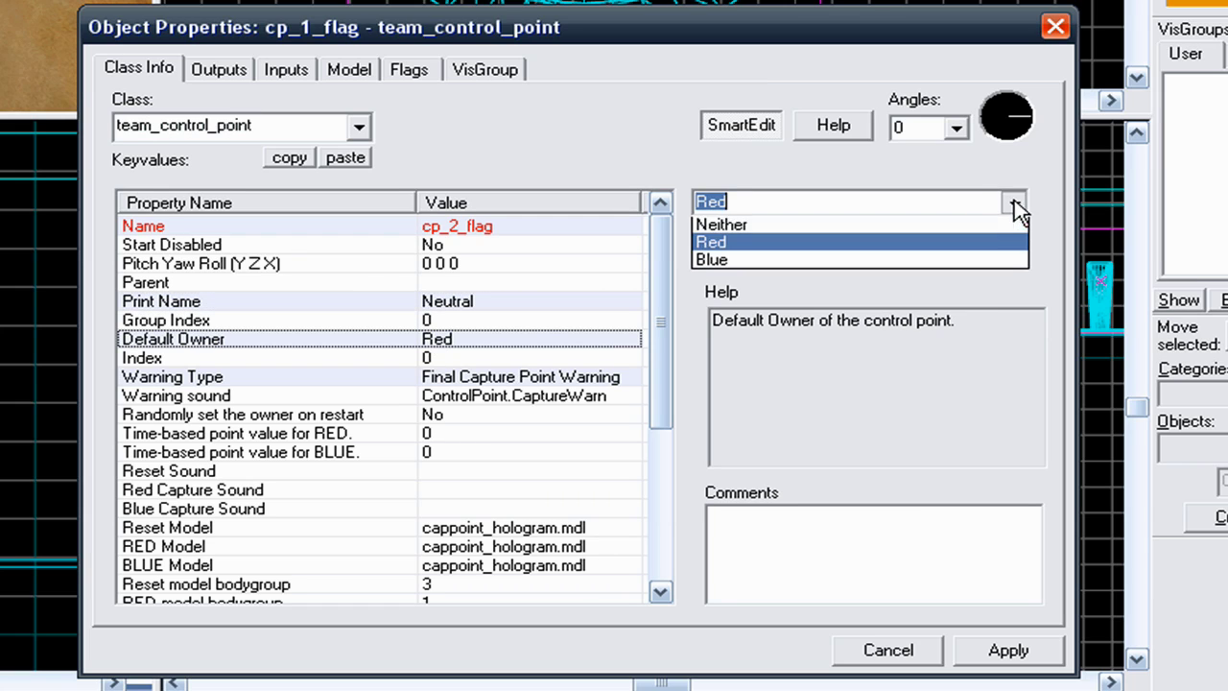
left_click(975, 228)
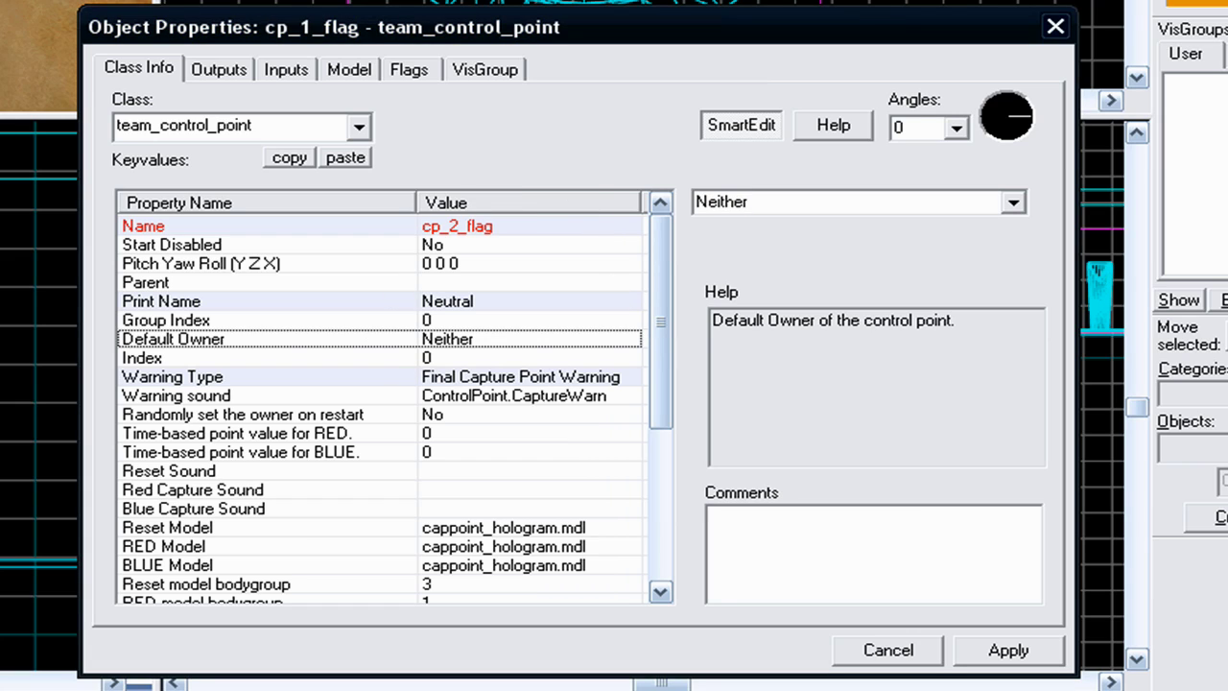
- Give the middle control point index 1 and warning type Normal Announcements, and apply its properties
left_click(442, 359)
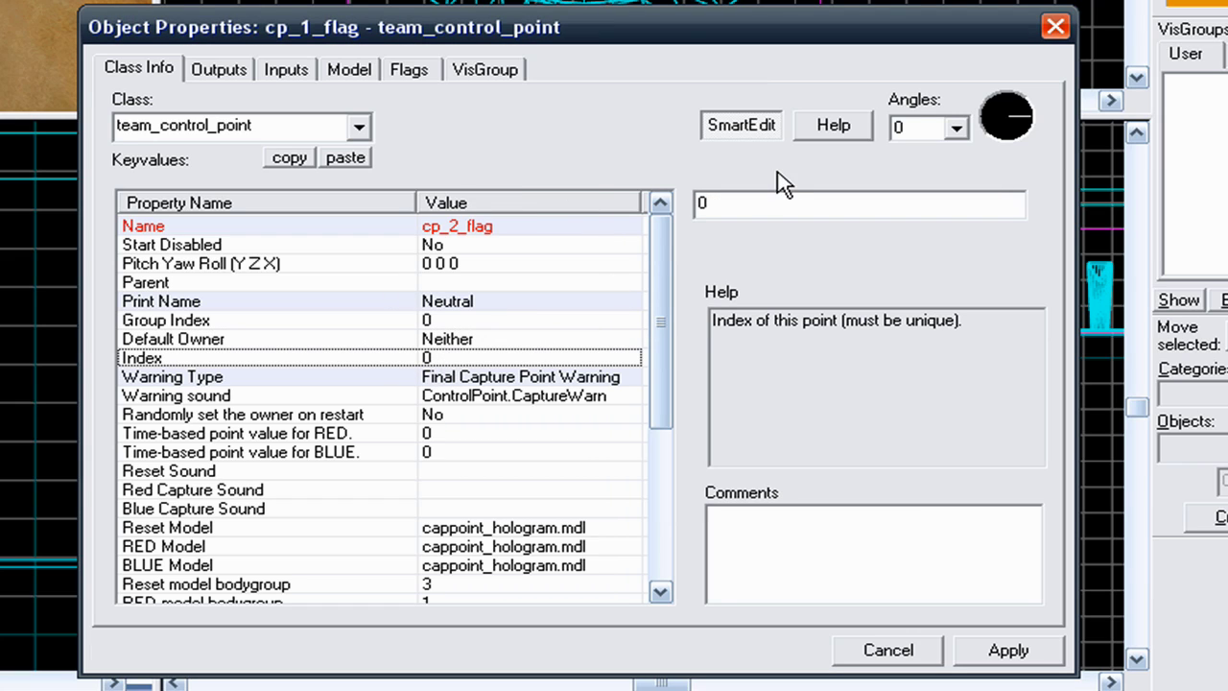
type("1")
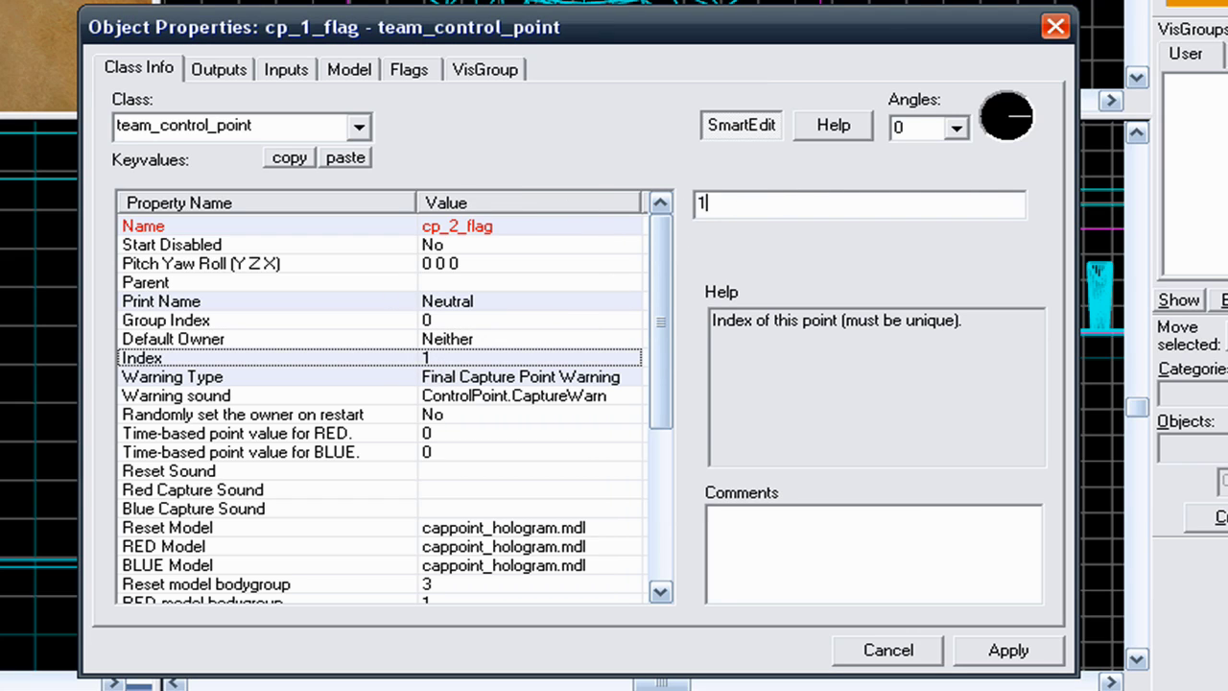
left_click(592, 378)
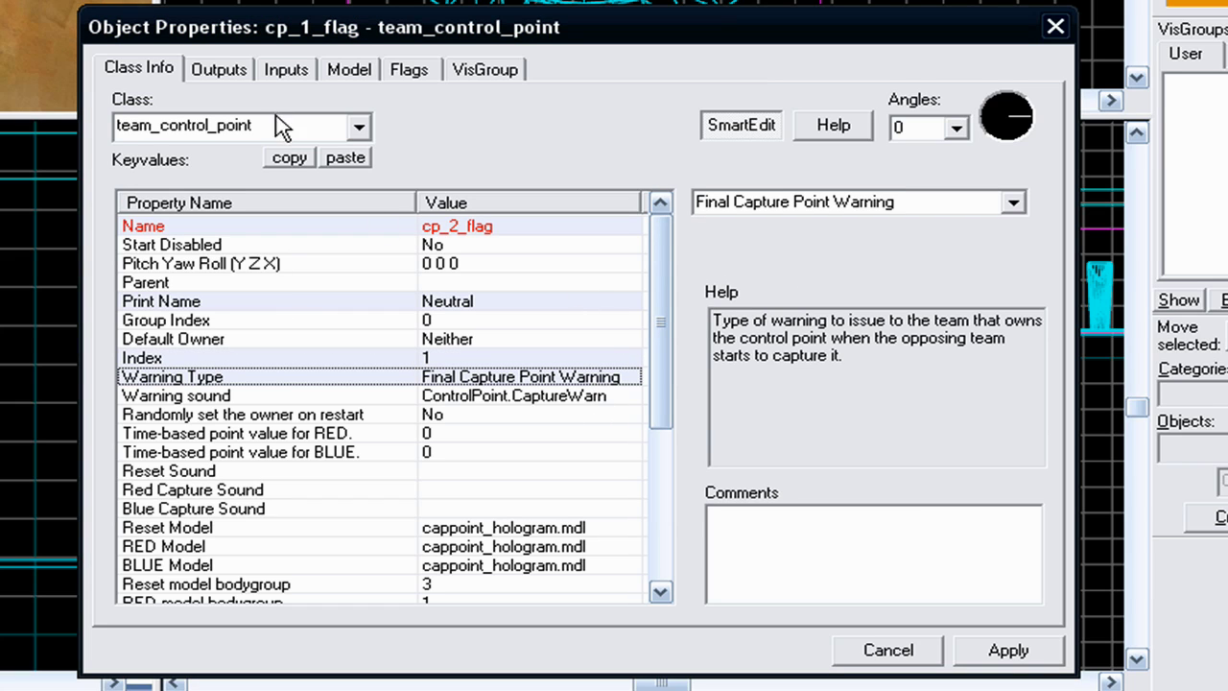
left_click(1014, 202)
left_click(960, 227)
left_click(501, 417)
left_click_drag(667, 365, 688, 548)
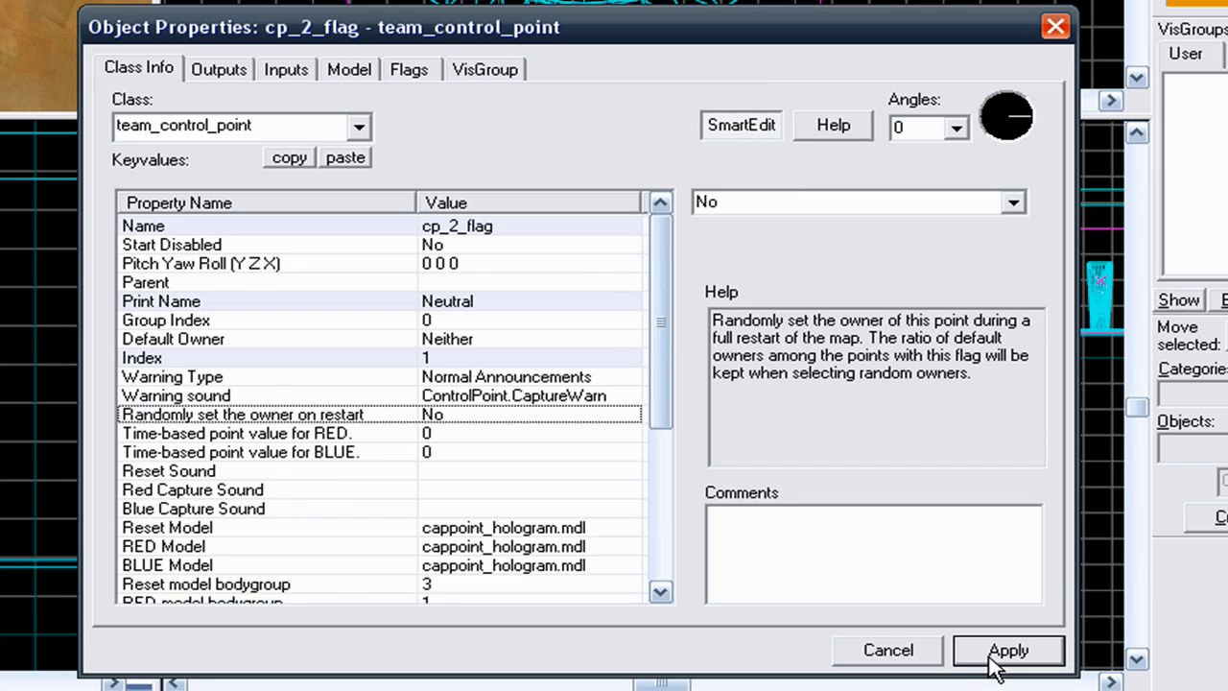
left_click(868, 653)
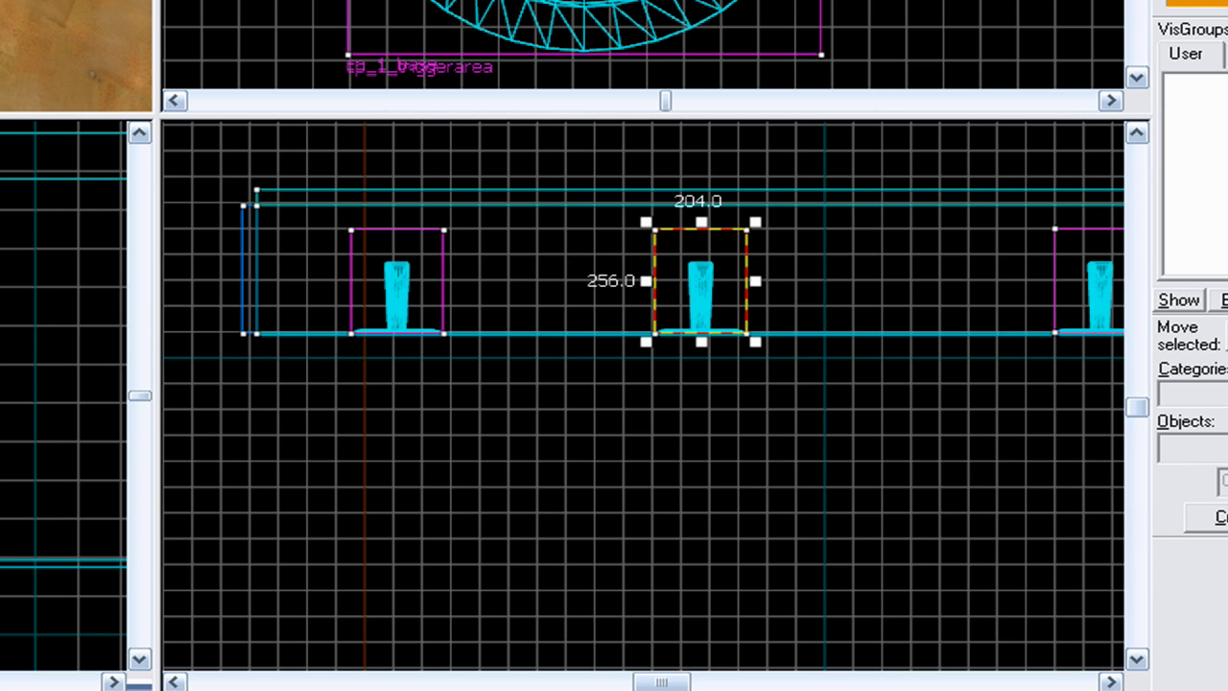
- Open the middle capture trigger's properties and rename it cp_2_triggerarea
key("alt+Return")
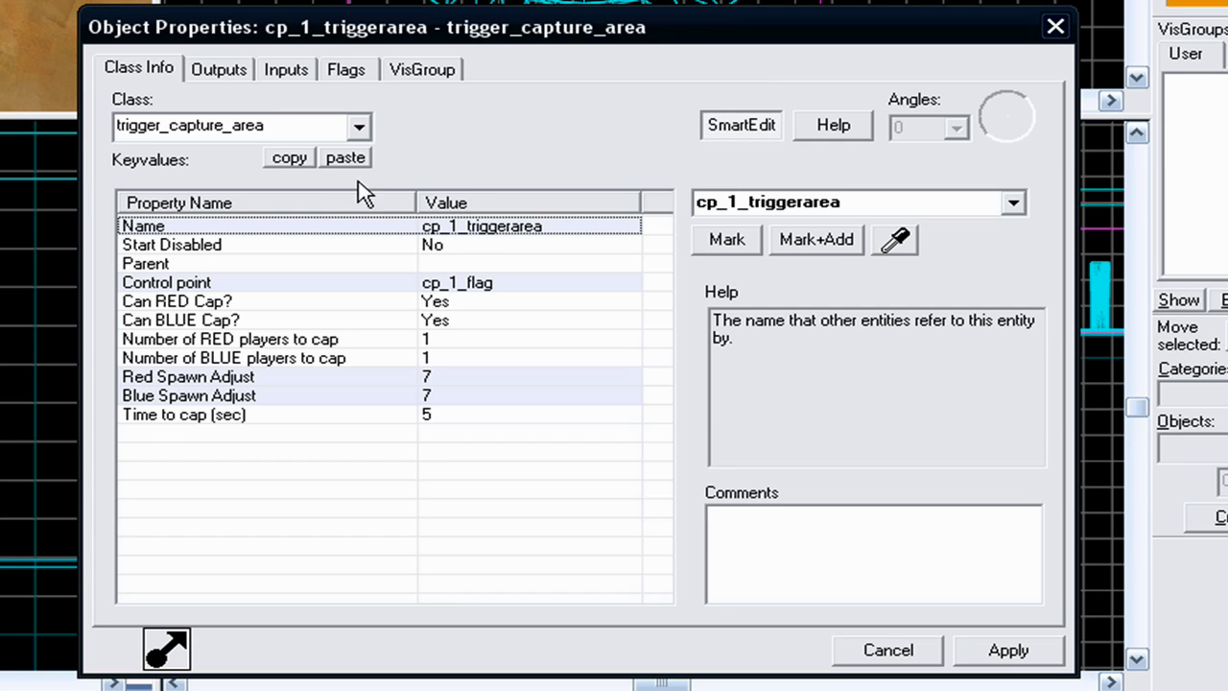
double_click(742, 202)
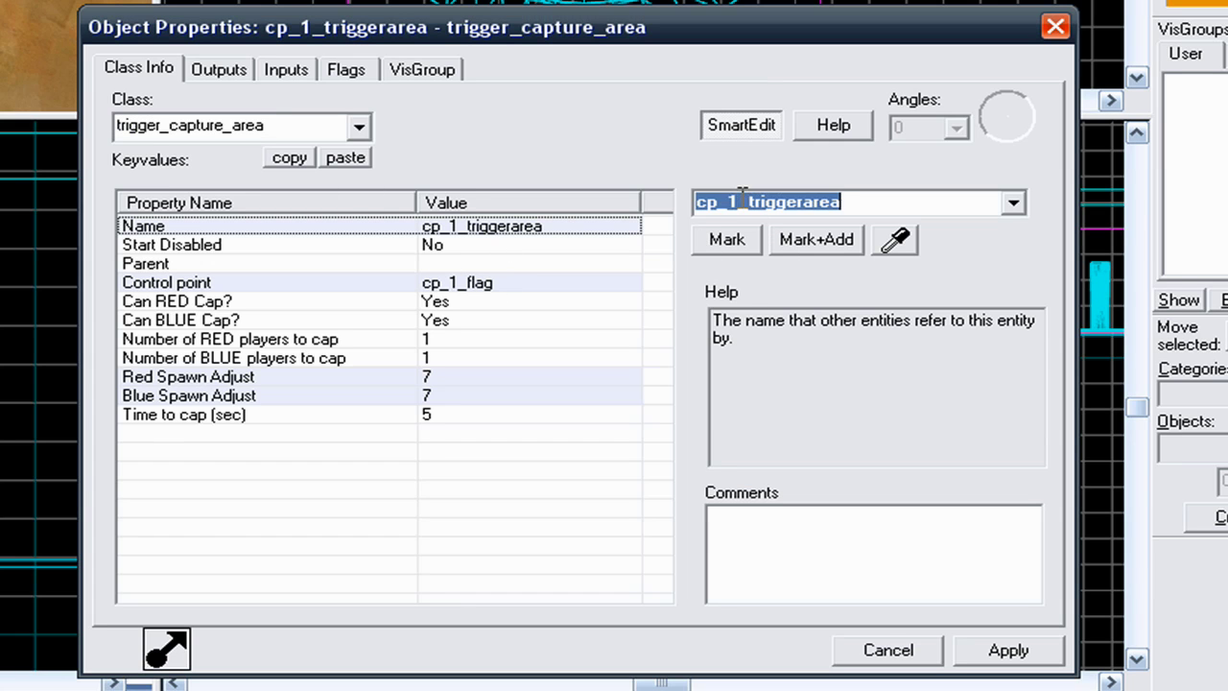
left_click(736, 201)
key("BackSpace")
type("2")
left_click(491, 291)
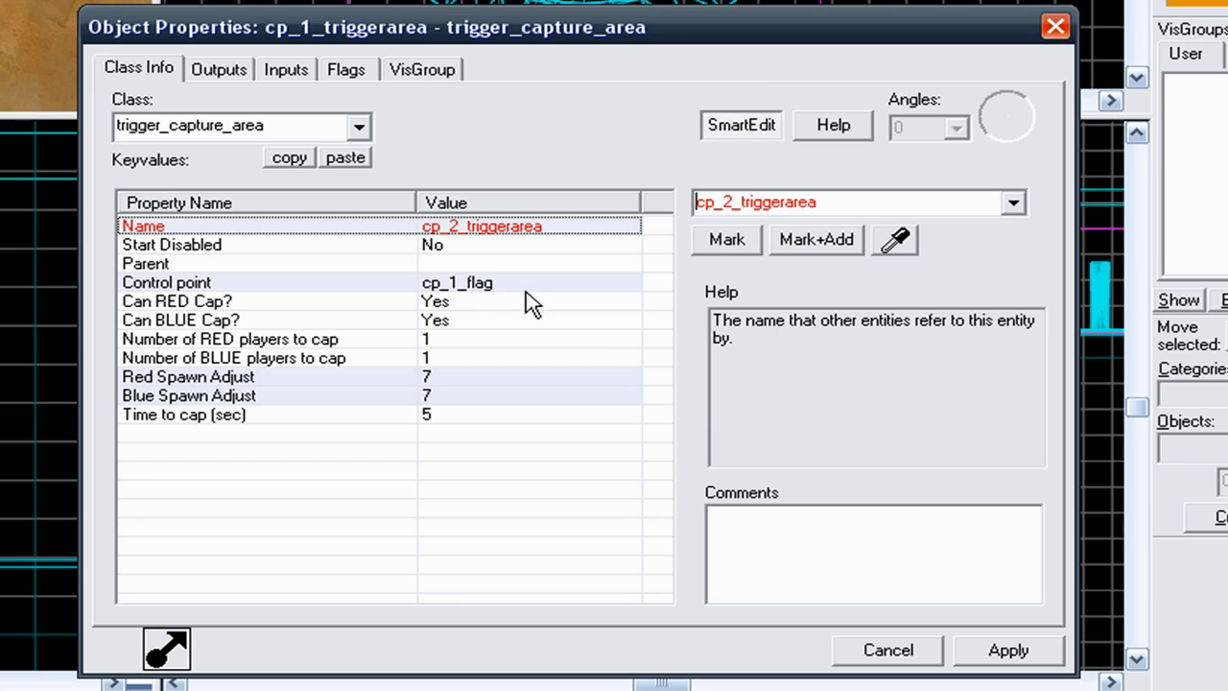
- Link the middle capture trigger to the control point cp_2_flag
left_click(508, 284)
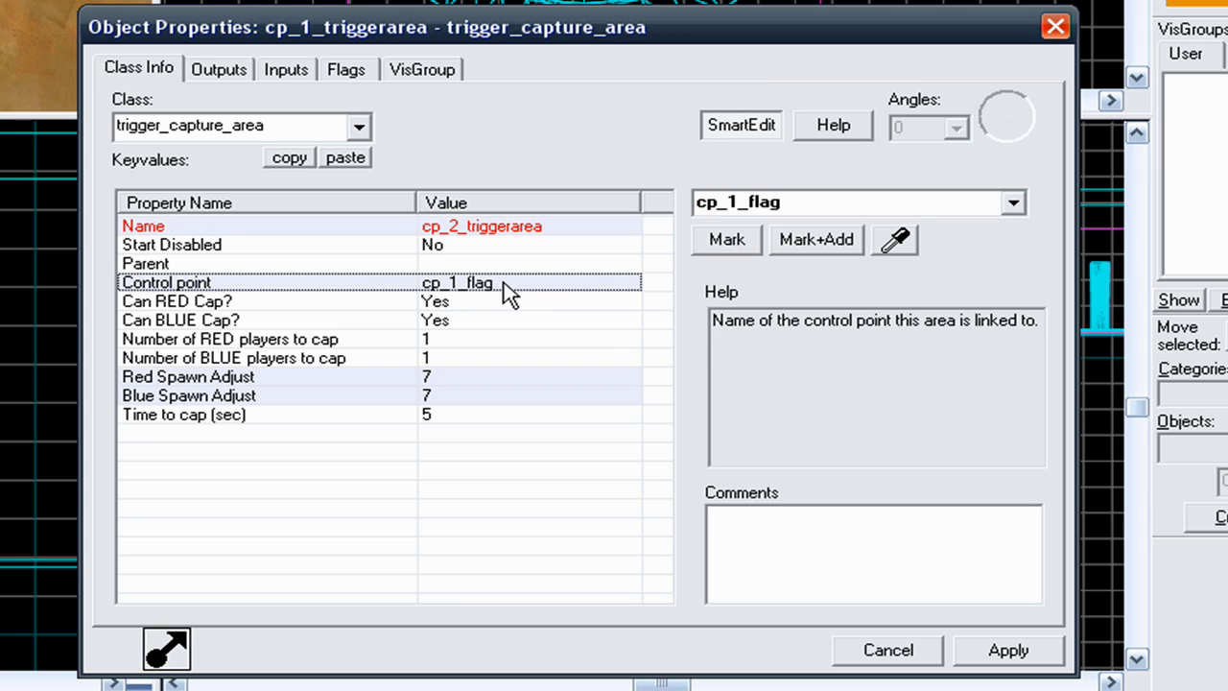
left_click(1013, 202)
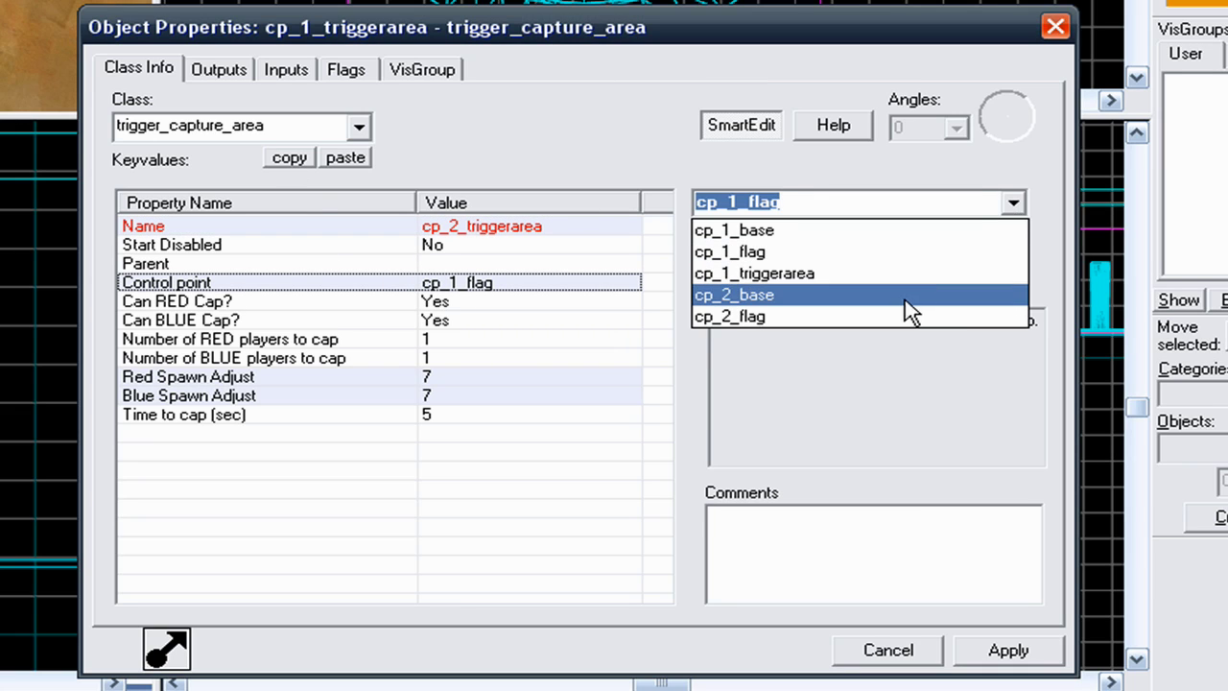
left_click(868, 317)
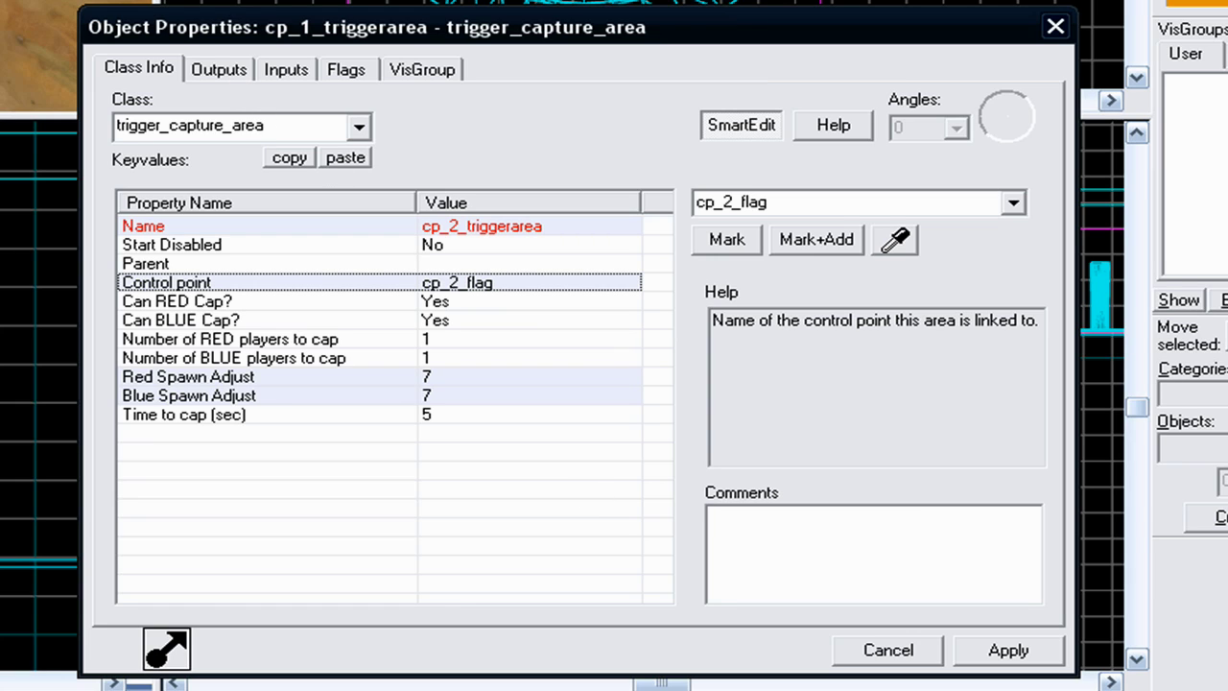
- Retarget the middle capture trigger's OnCapTeam1 skin output to cp_2_base
left_click(213, 69)
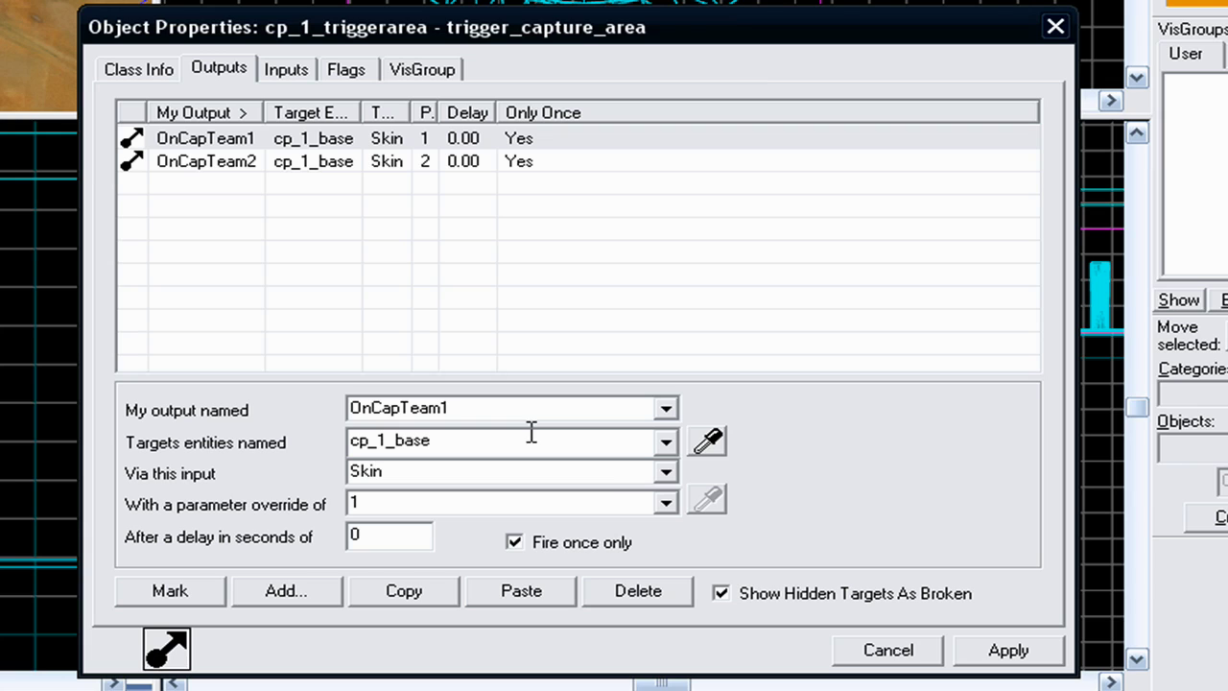
left_click(666, 441)
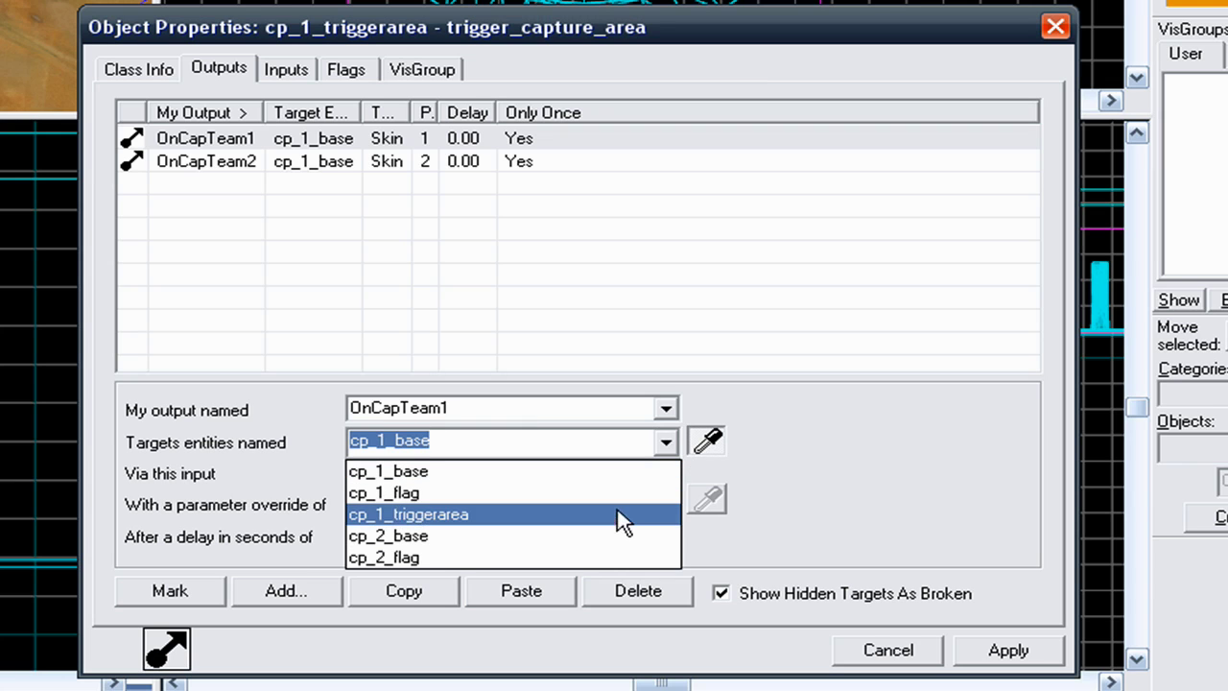
left_click(574, 543)
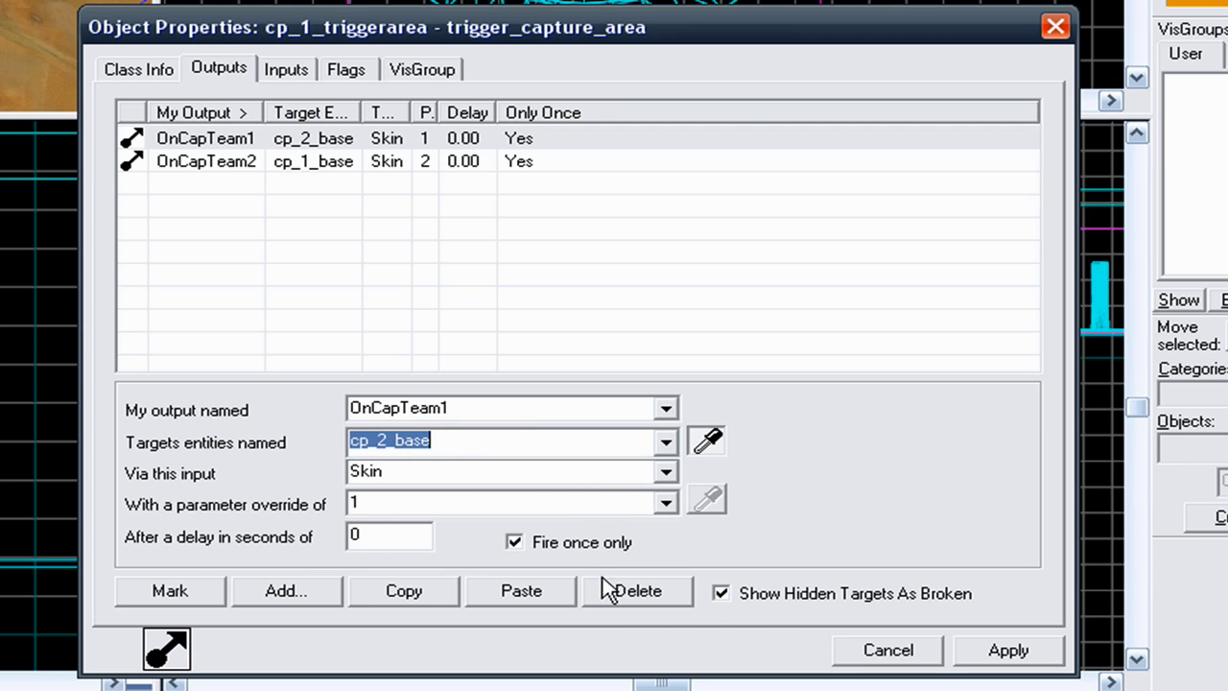
- Retarget the middle capture trigger's OnCapTeam2 skin output to cp_2_base
left_click(206, 163)
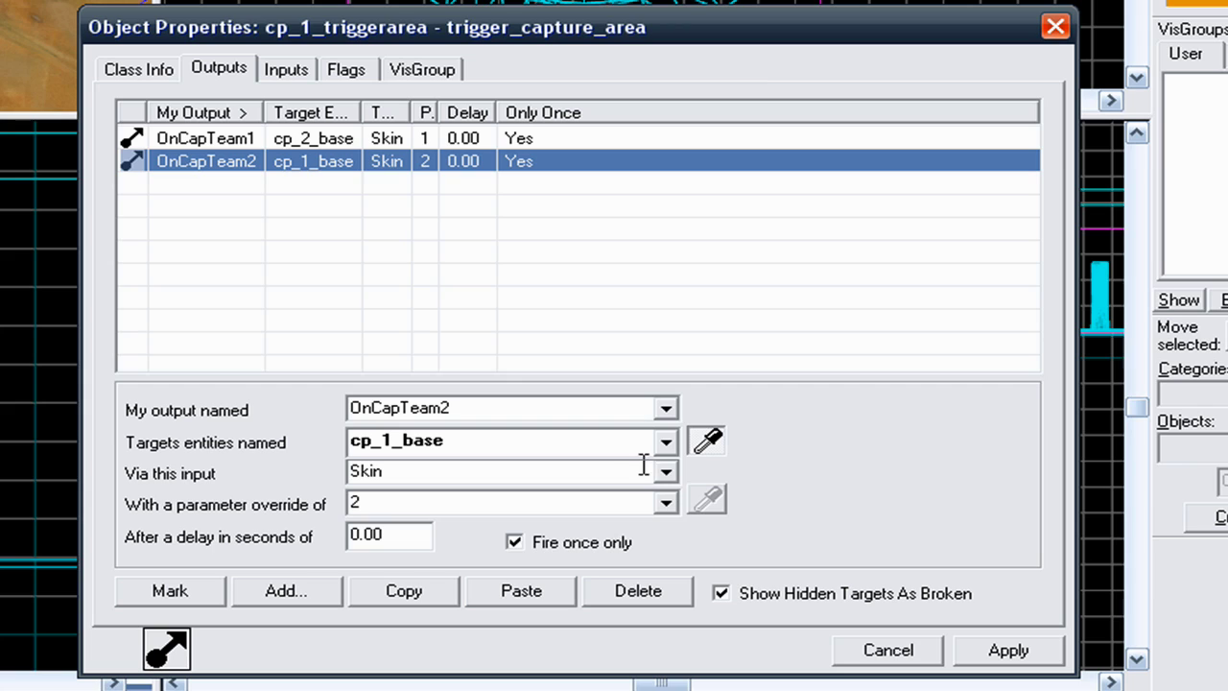
left_click(666, 443)
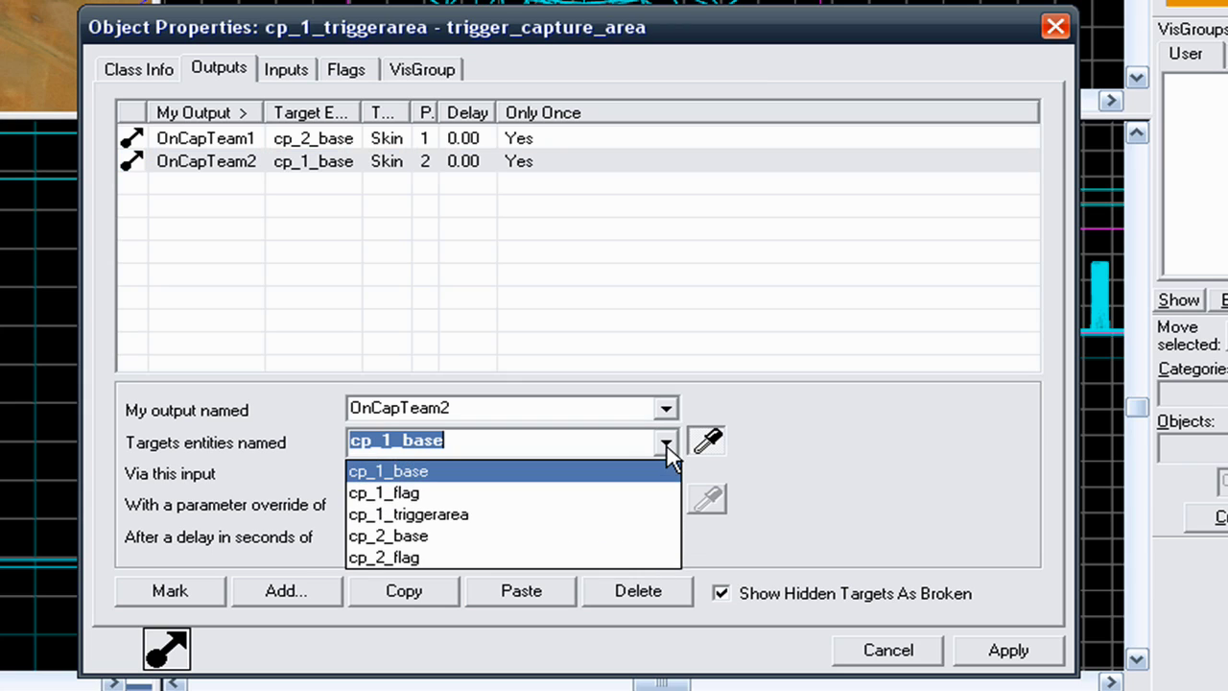
left_click(604, 535)
- Check the OnCapTeam1 and OnCapTeam2 outputs of the middle trigger, apply its properties and close them
left_click(211, 140)
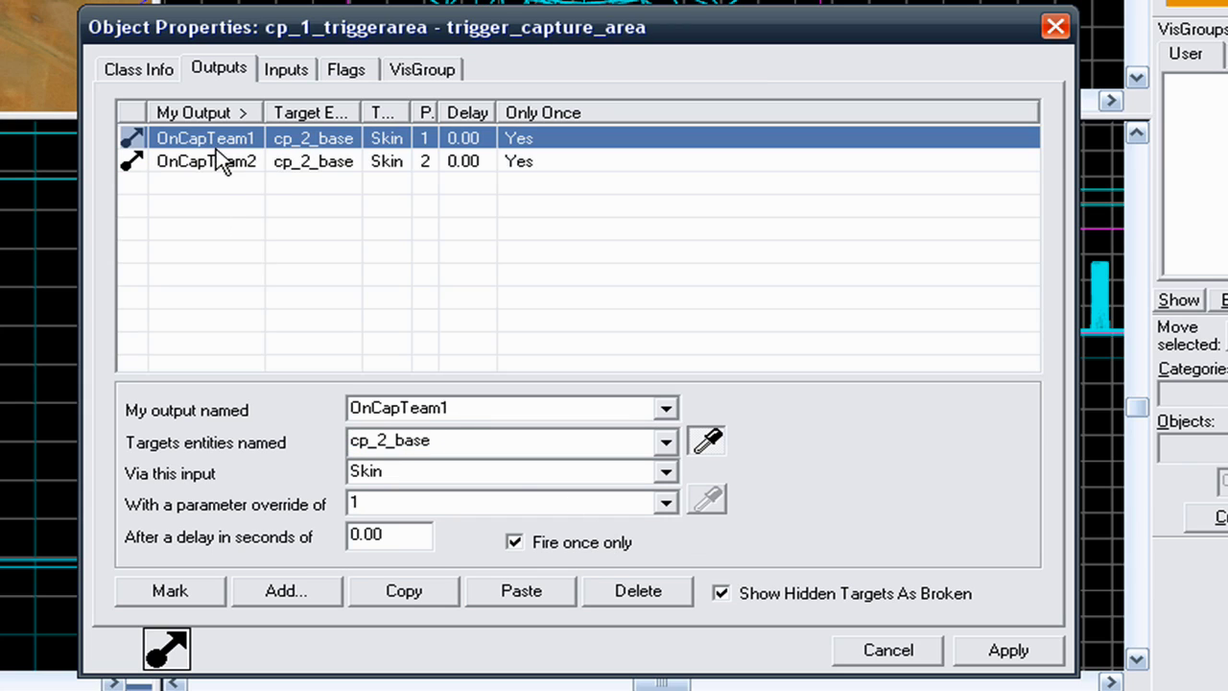
left_click(217, 161)
left_click(218, 141)
left_click(232, 164)
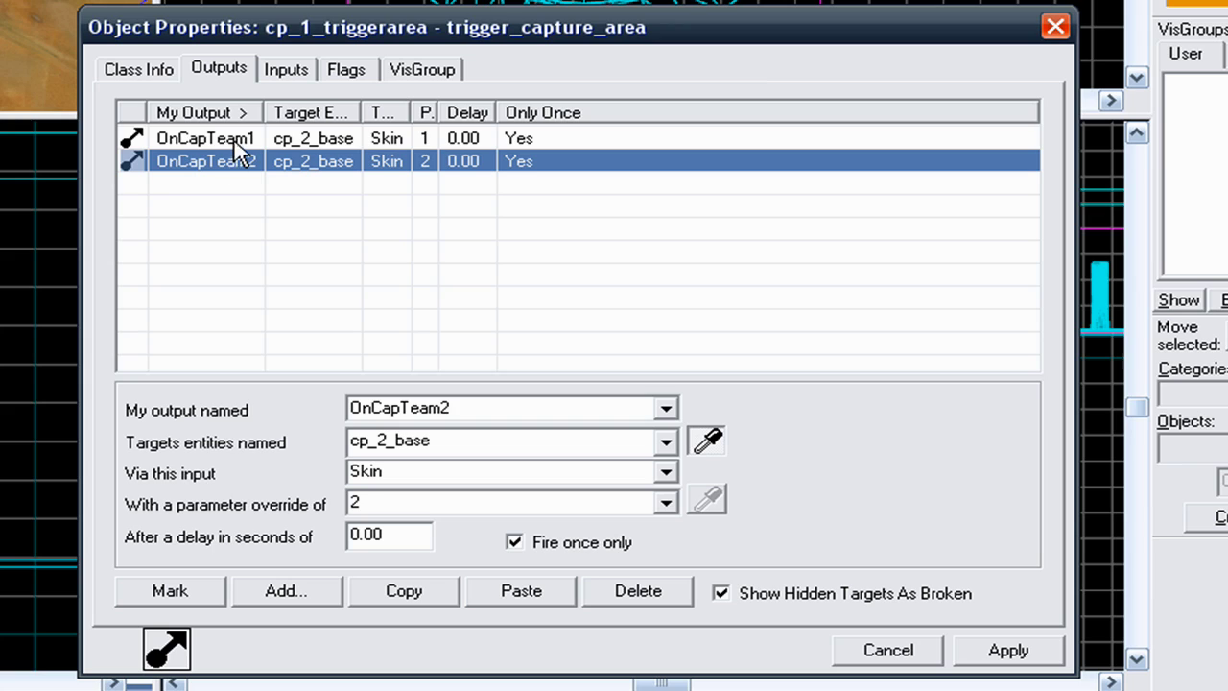
left_click(235, 142)
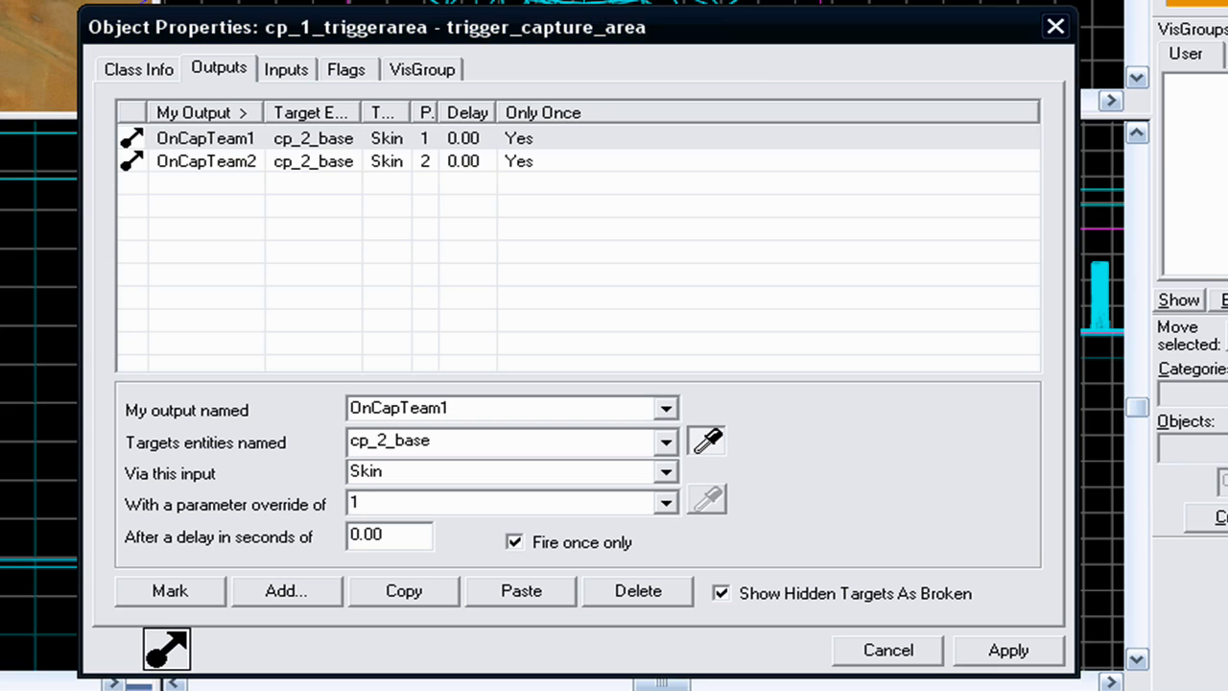
left_click(266, 165)
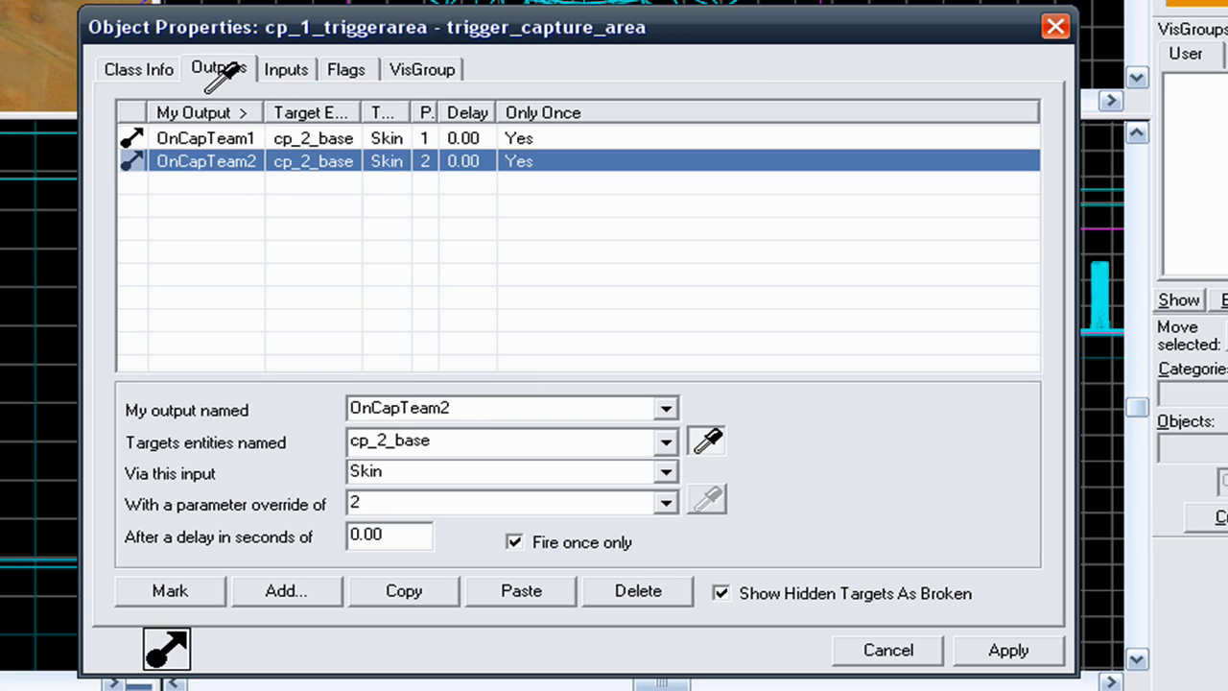
left_click(227, 138)
left_click(1009, 650)
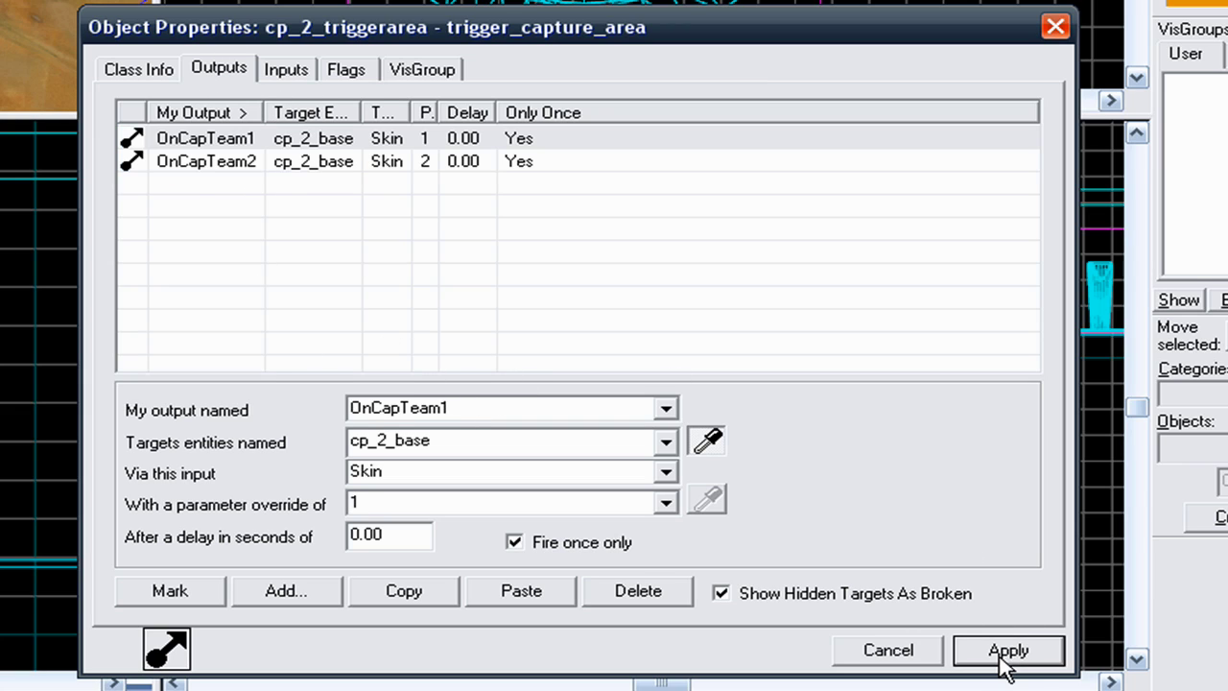
left_click(888, 650)
- Rename the base prop of the remaining control point copy cp_3_base and apply its properties
key("z")
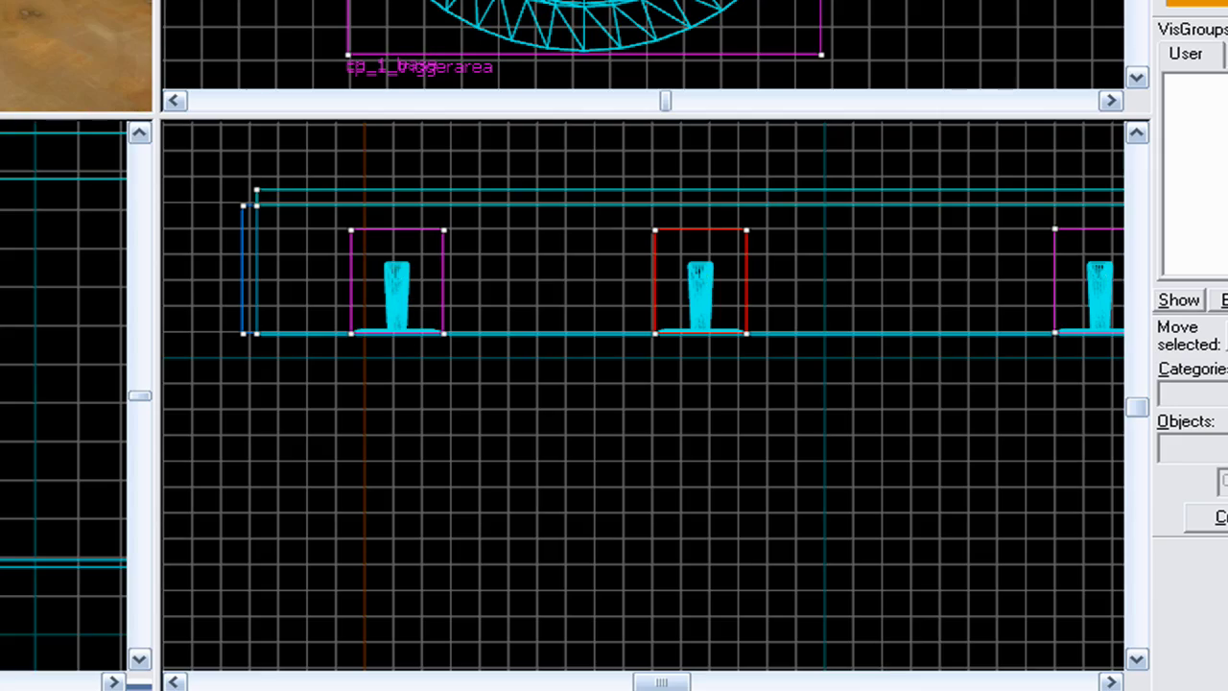
key("z")
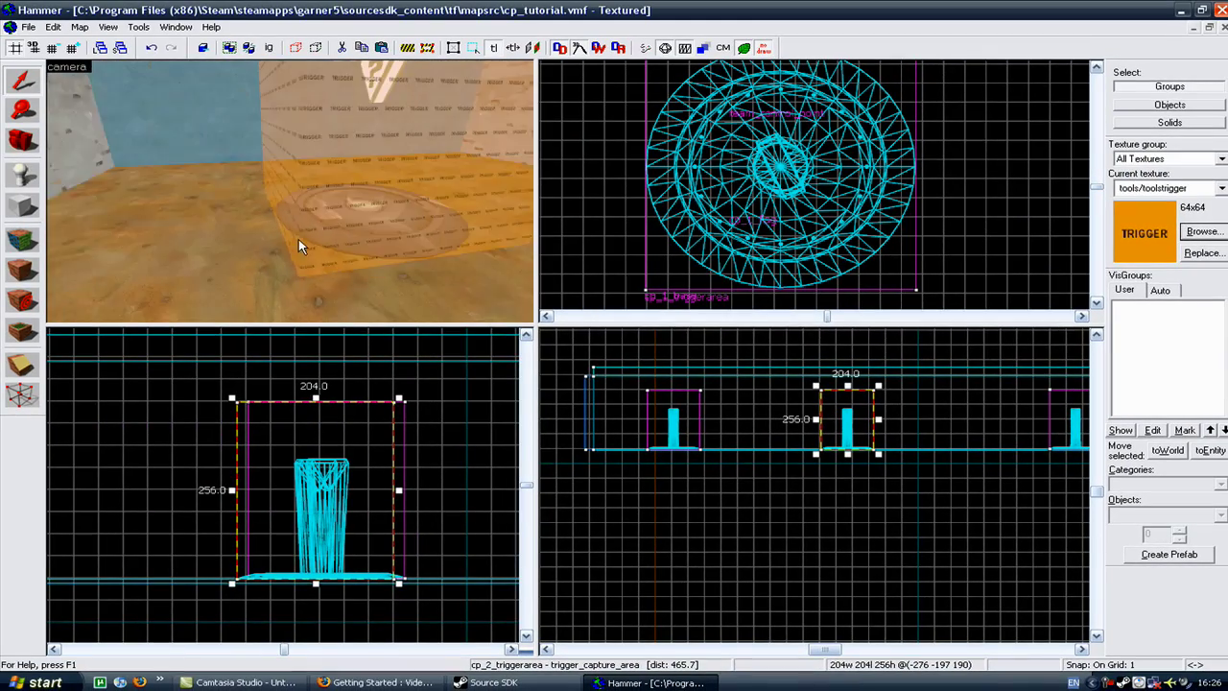
key("w")
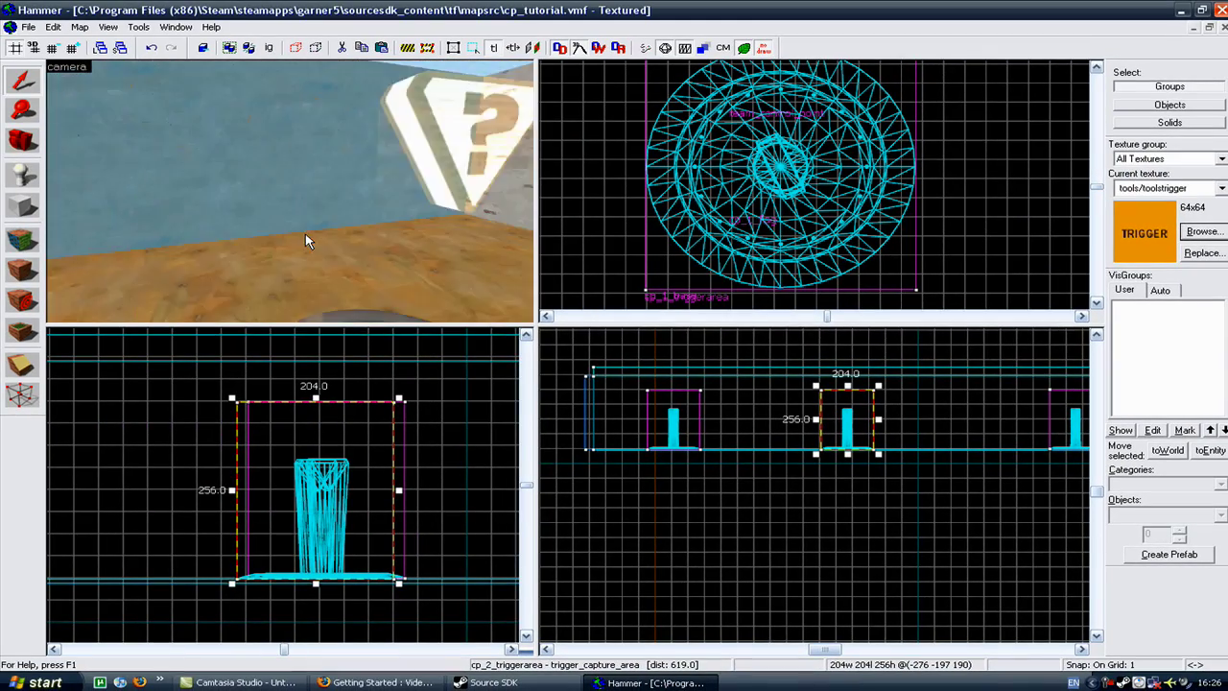
left_click(306, 237)
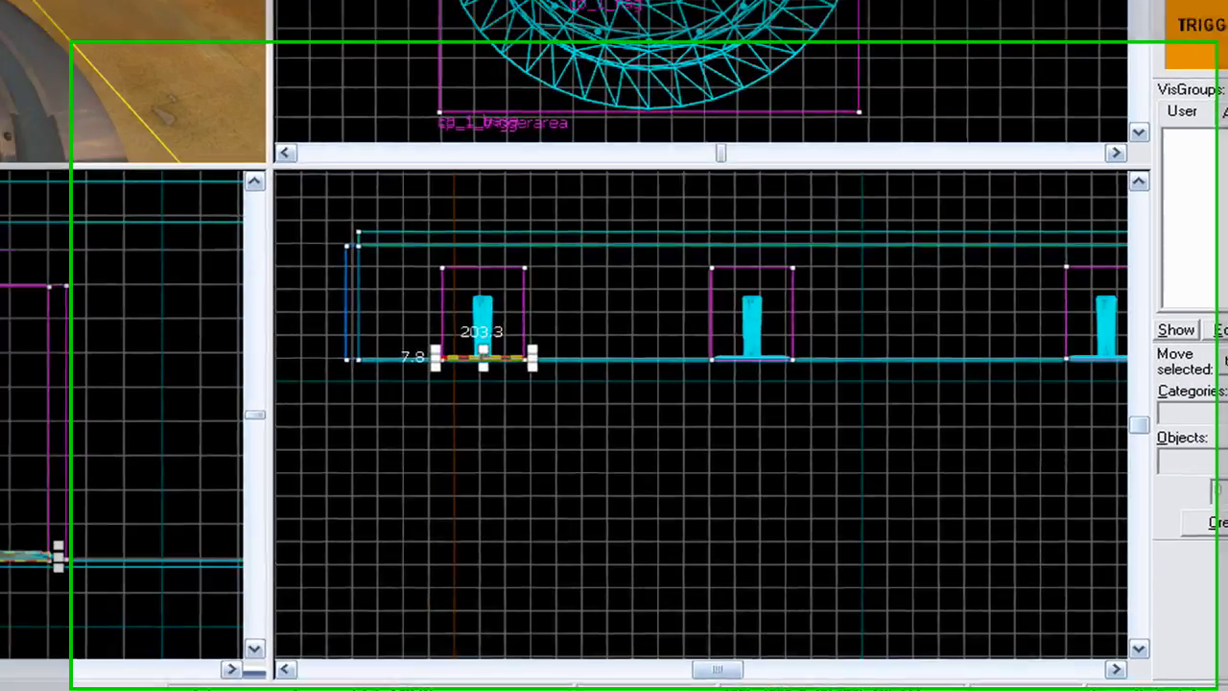
double_click(287, 226)
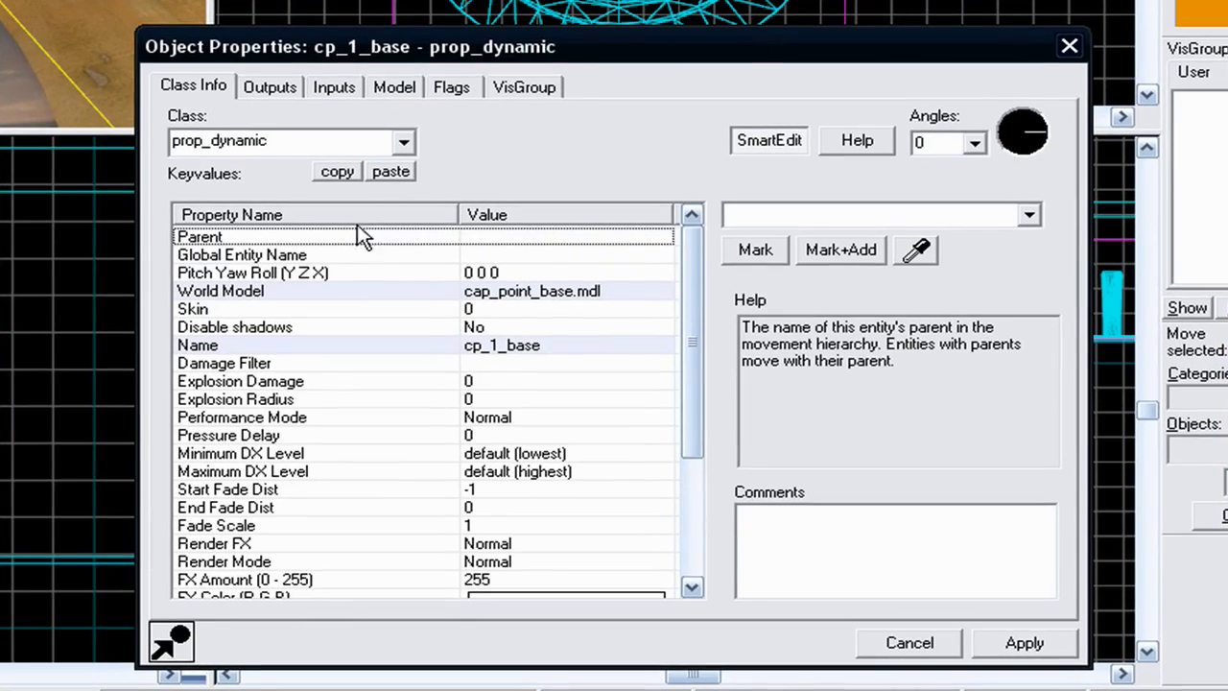
left_click(552, 341)
double_click(756, 214)
left_click(768, 214)
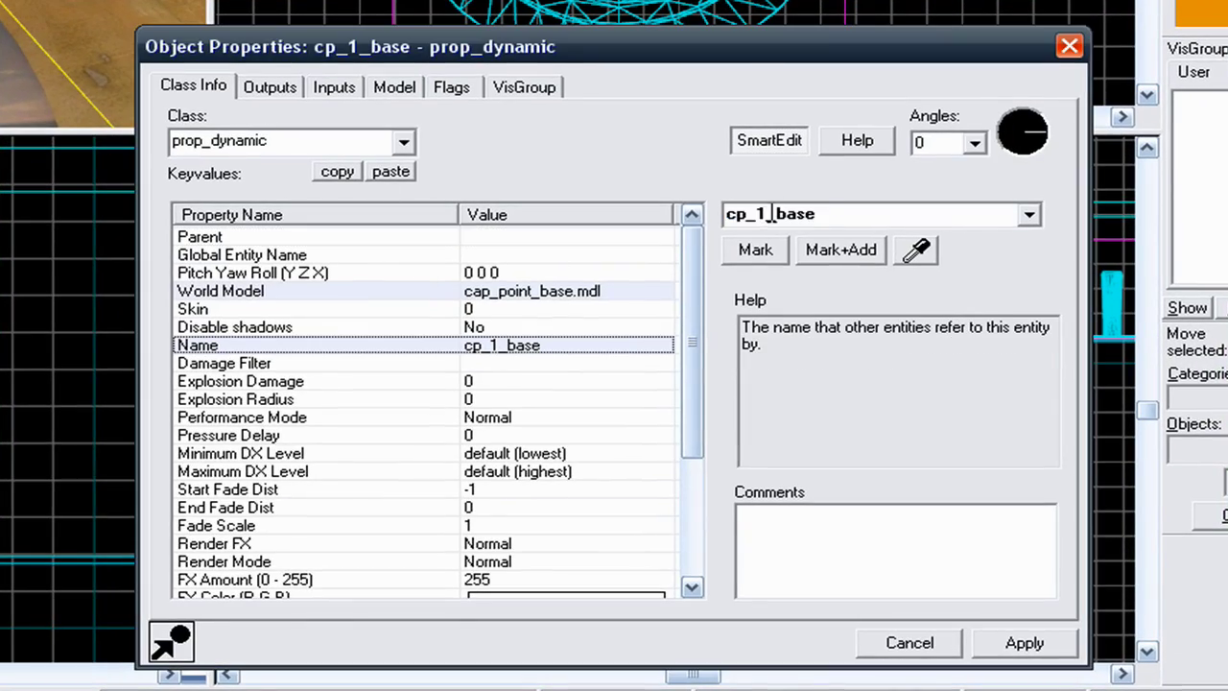
key("BackSpace")
type("3")
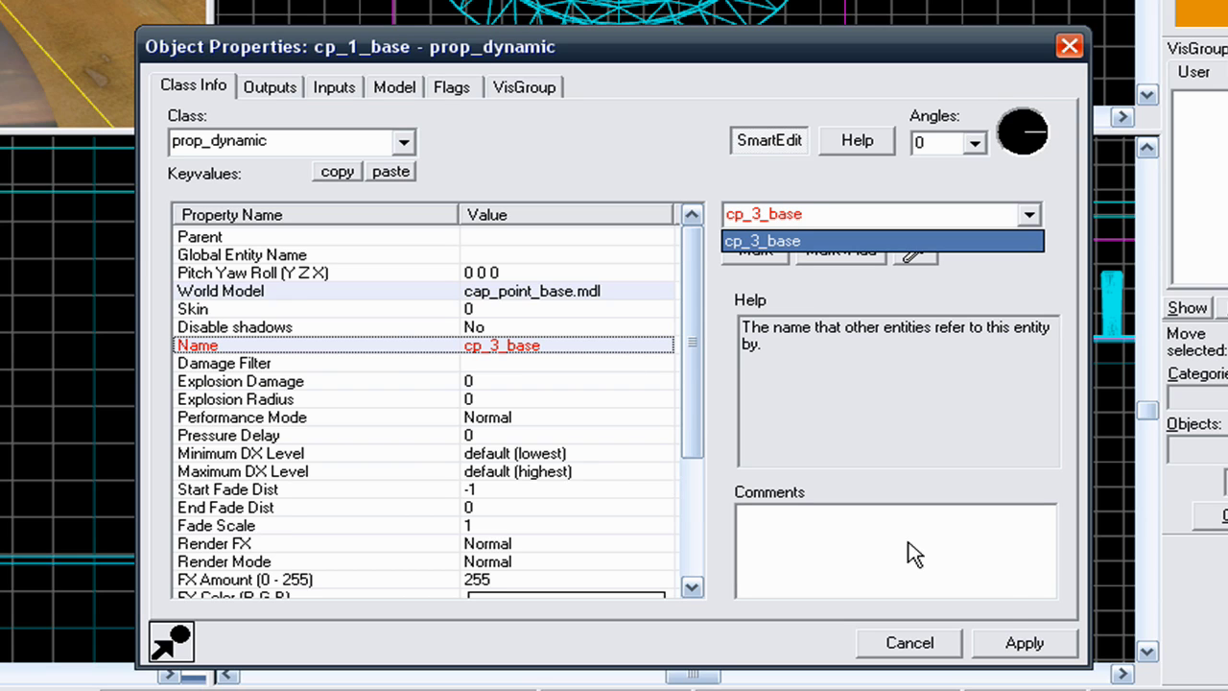
left_click(1019, 650)
left_click(1019, 651)
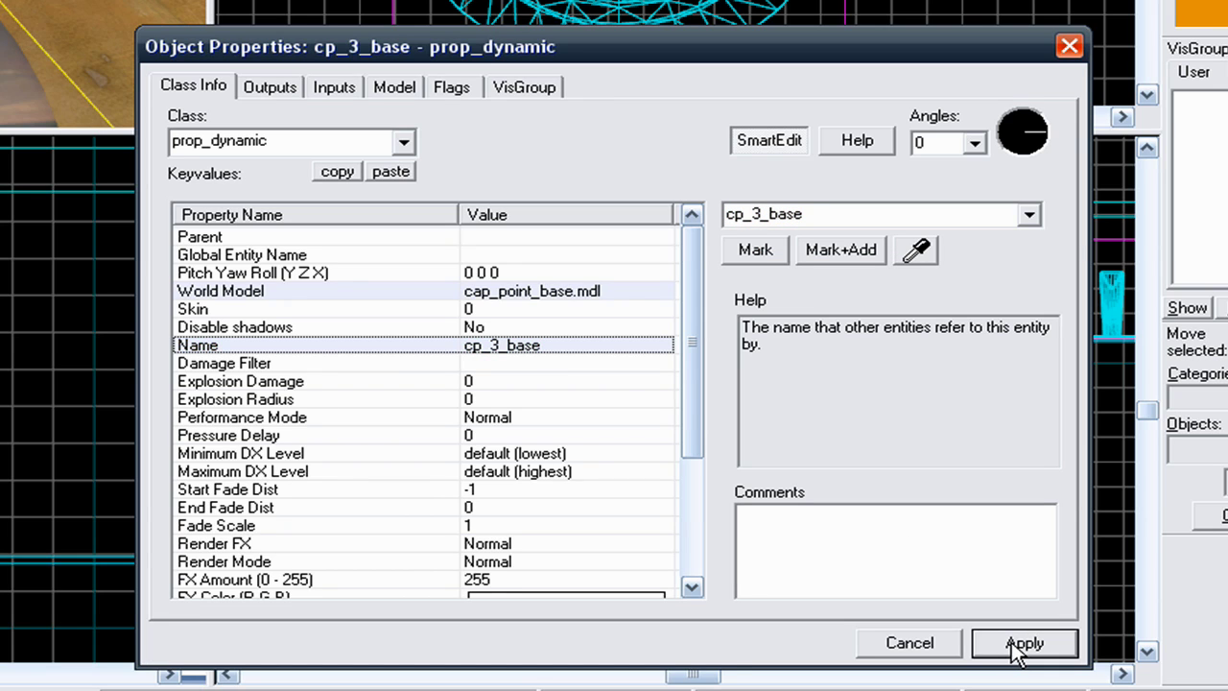
left_click(931, 648)
- Open the properties of the third point's team_control_point hologram and rename it cp_3_flag
left_click(29, 10)
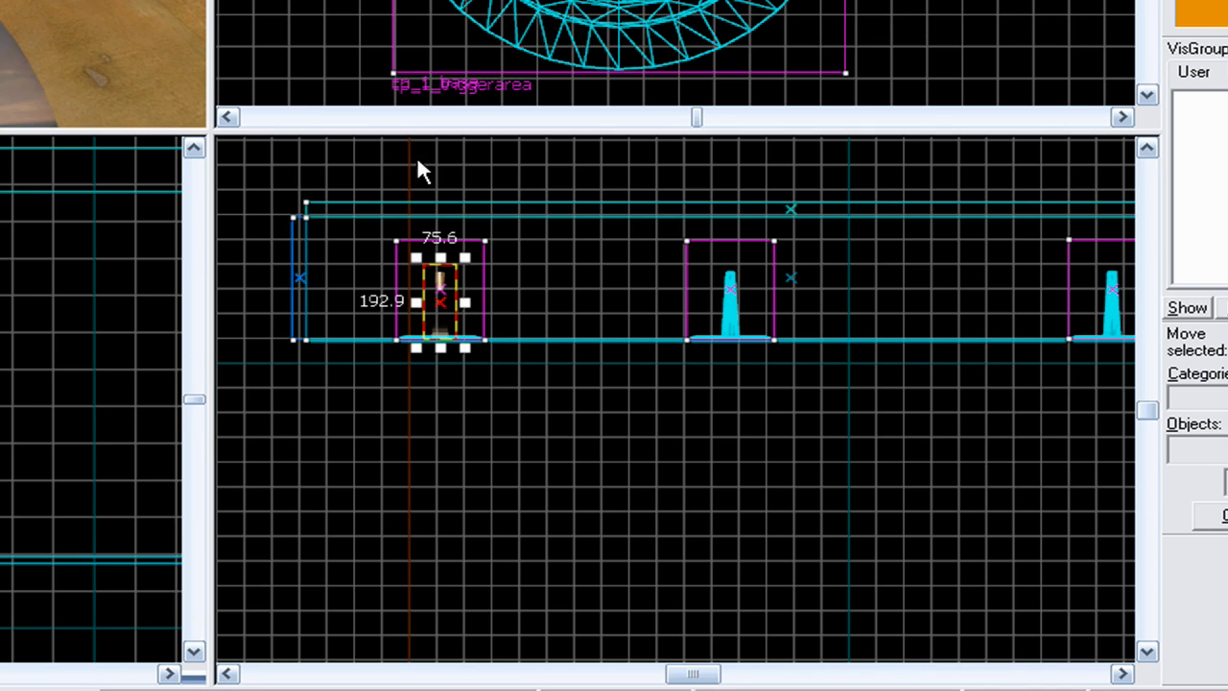
key("alt+Return")
double_click(775, 217)
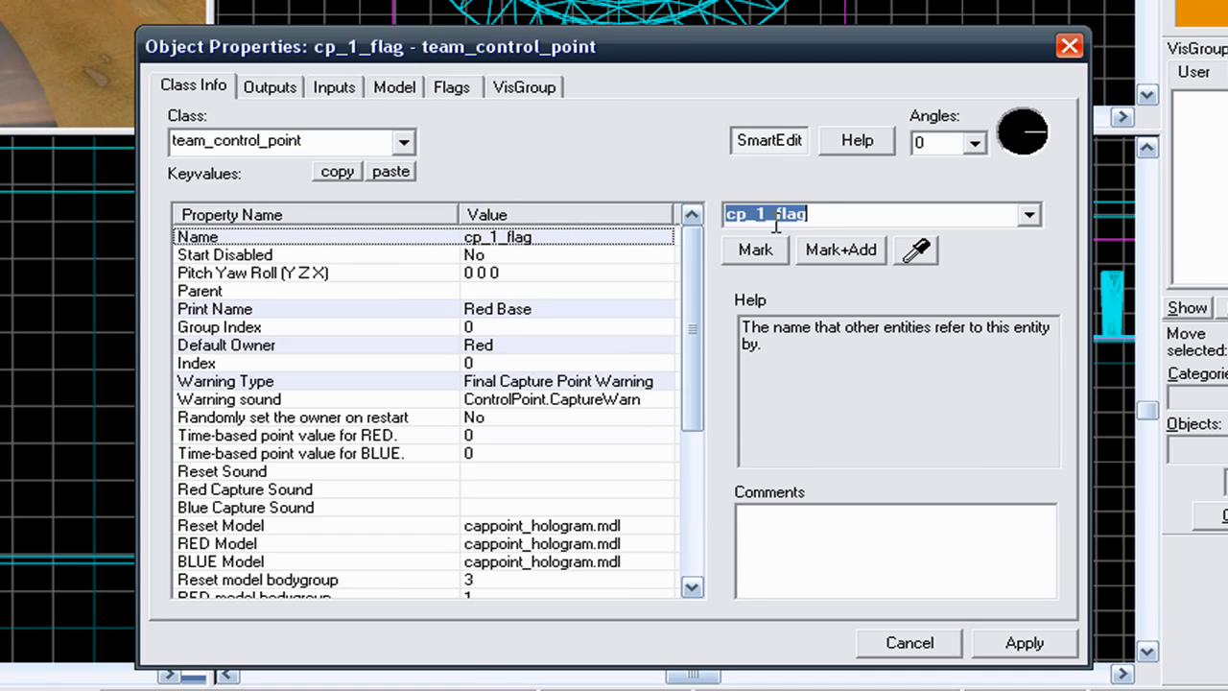
left_click(767, 217)
key("BackSpace")
type("3")
- Set the third control point's print name to BLU Base and its default owner to Blue, and apply
left_click(557, 309)
key("Tab")
type("Bk")
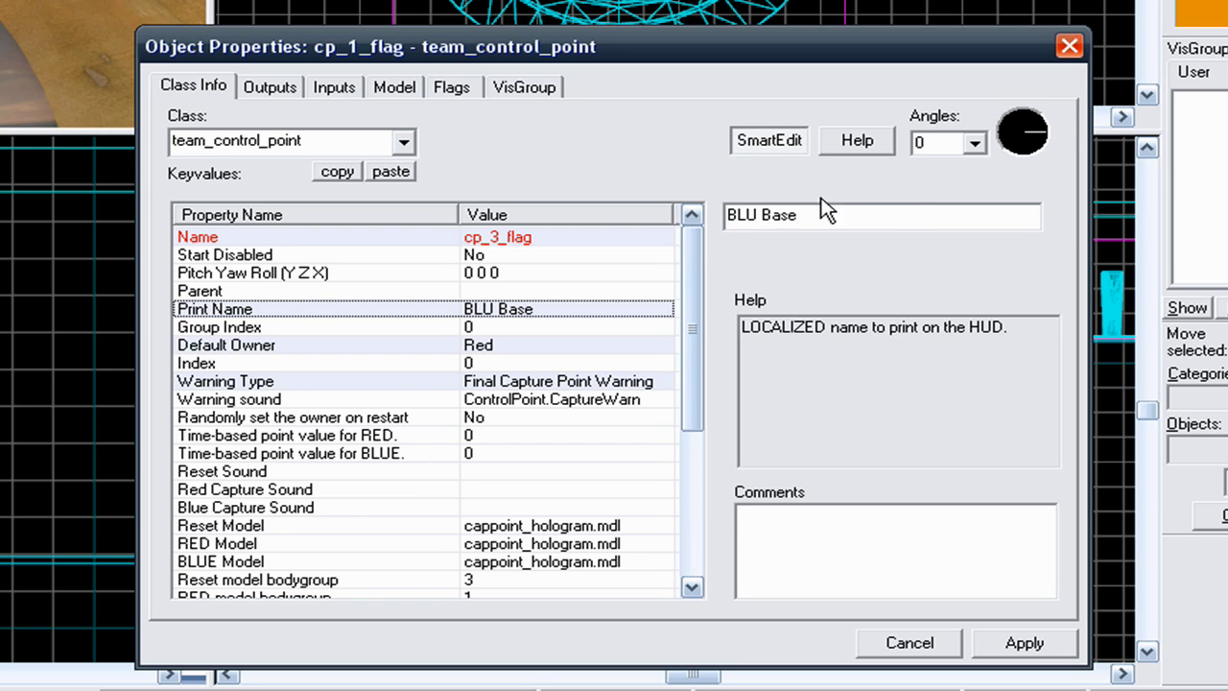
left_click(480, 344)
left_click(1030, 215)
left_click(959, 276)
left_click(1059, 649)
- Set the third control point's index to 2, apply it, and check its warning type
left_click(499, 367)
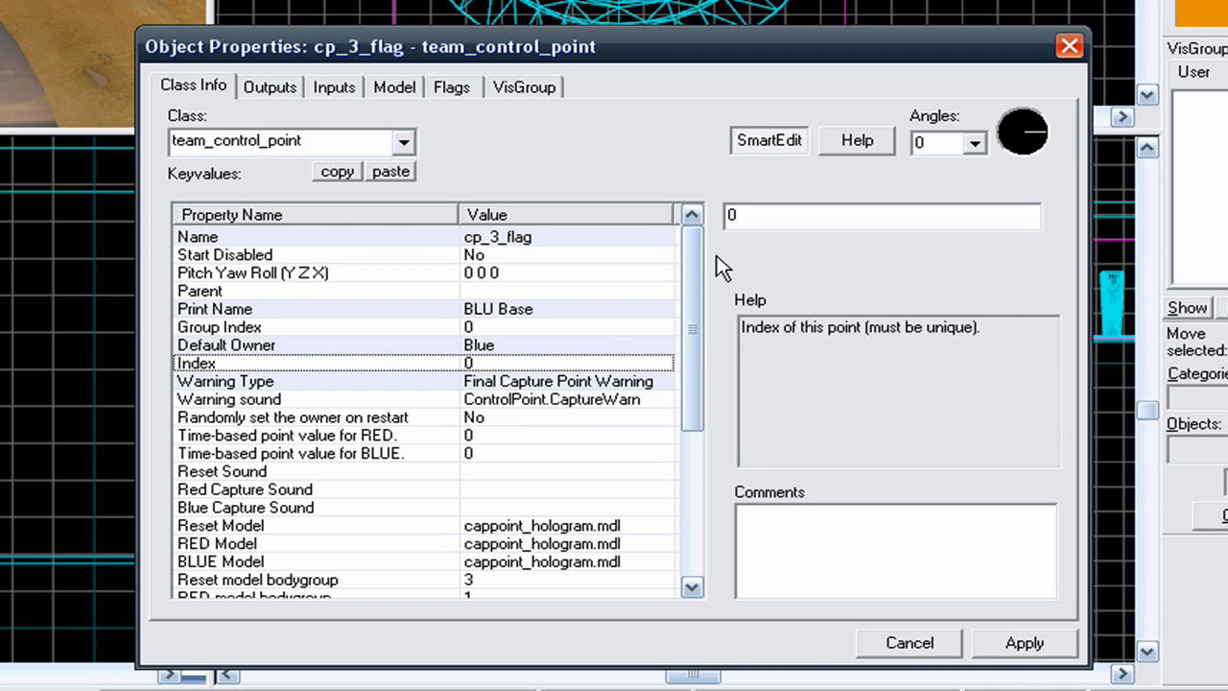
double_click(759, 220)
type("3")
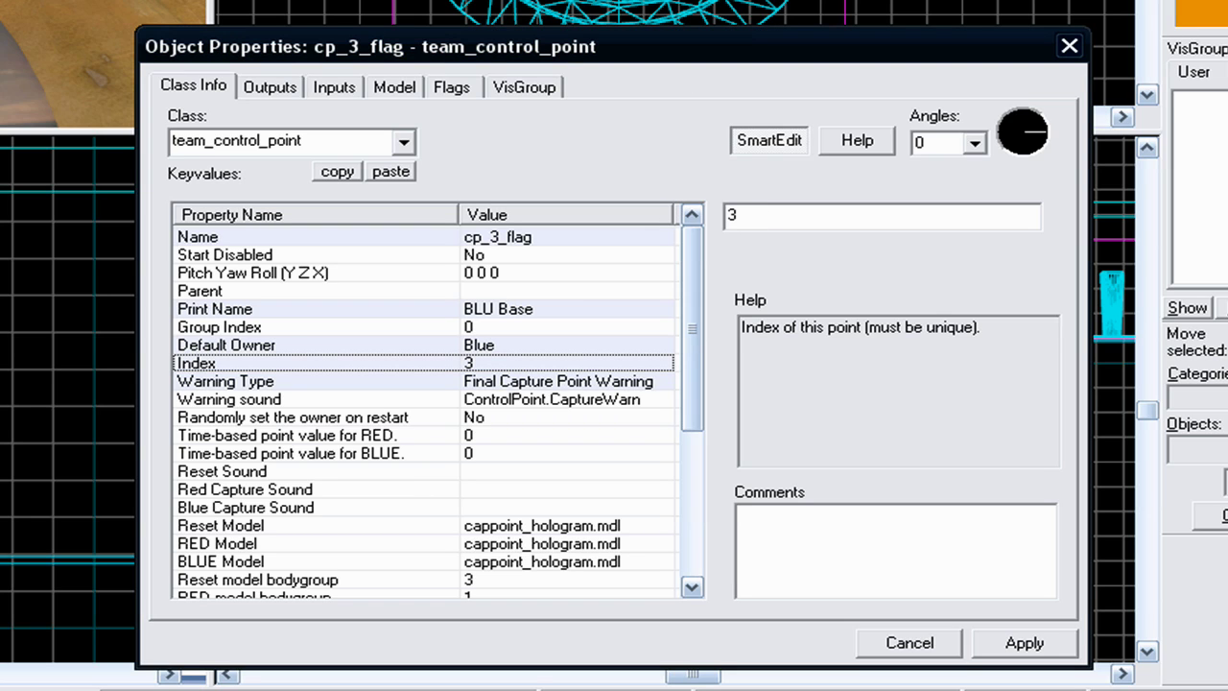
left_click_drag(742, 217, 684, 220)
left_click(1025, 645)
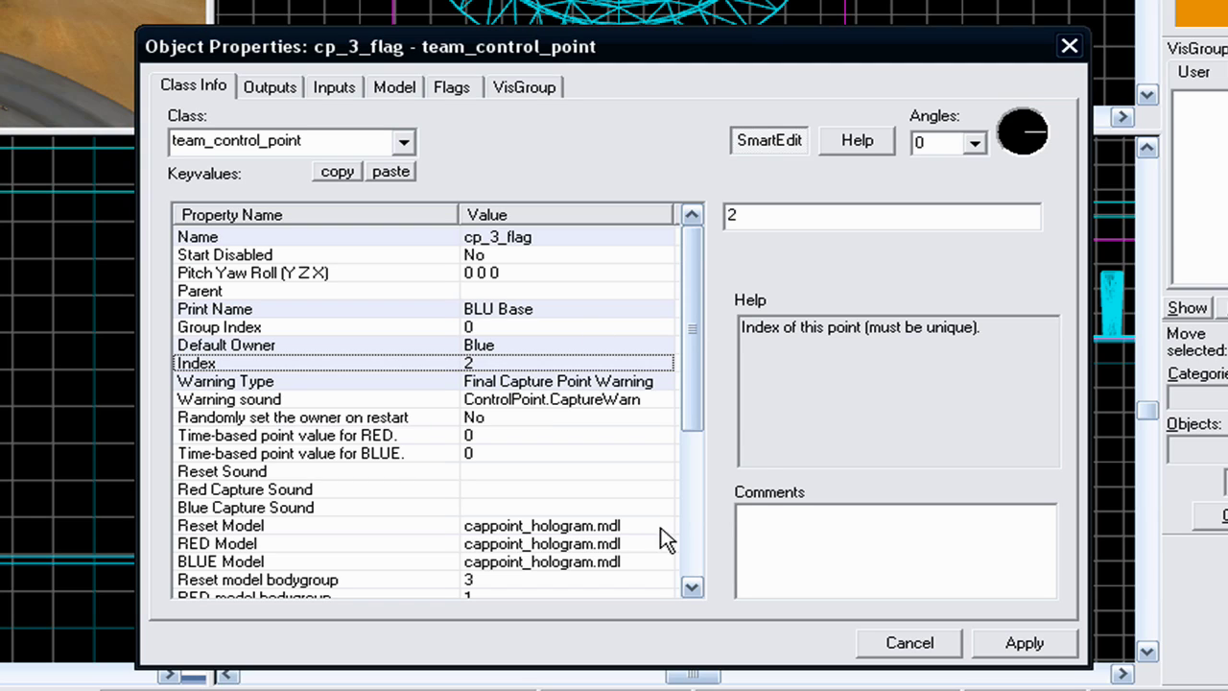
left_click(577, 384)
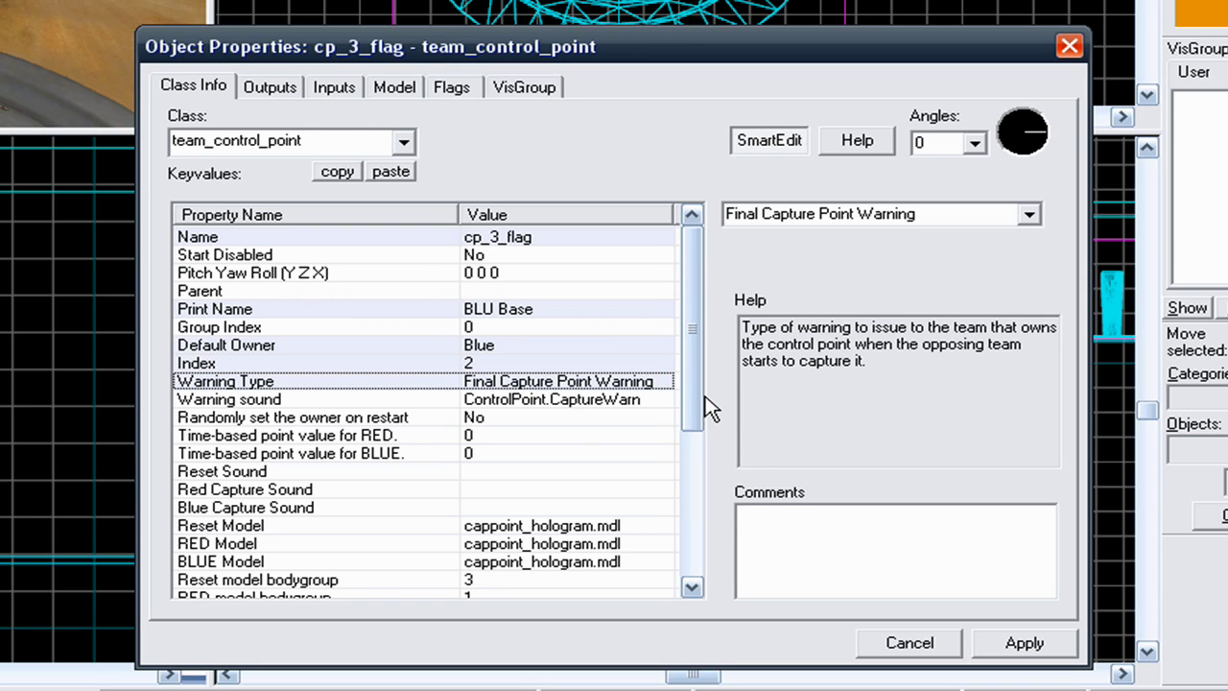